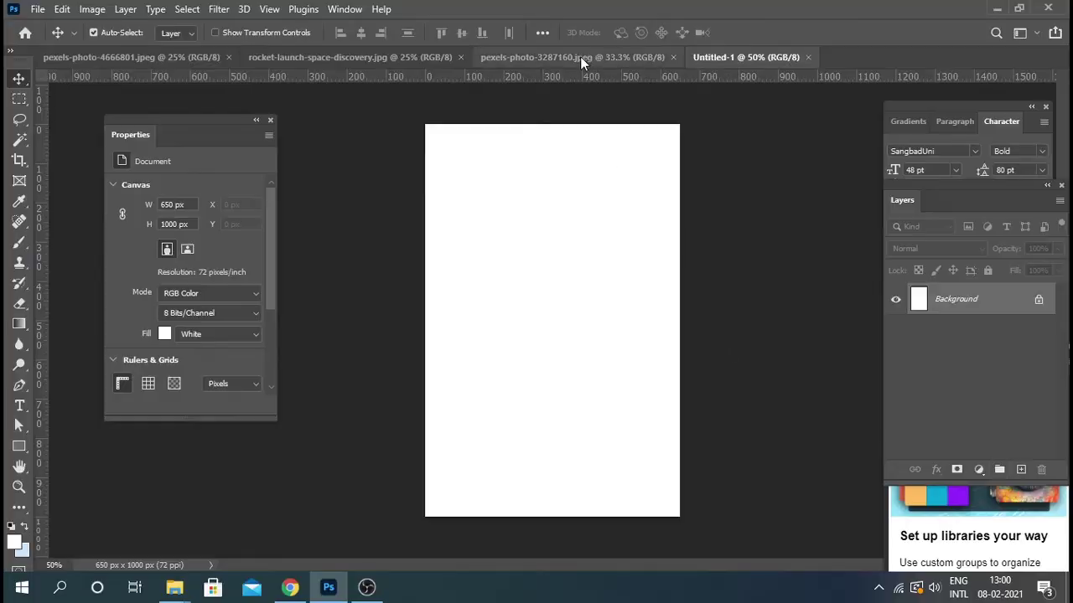
Step: Flip between the jumping-man, rocket-launch and starry-sky photo tabs, ending on the jumping man
click(580, 56)
click(360, 60)
click(183, 58)
click(352, 57)
click(511, 58)
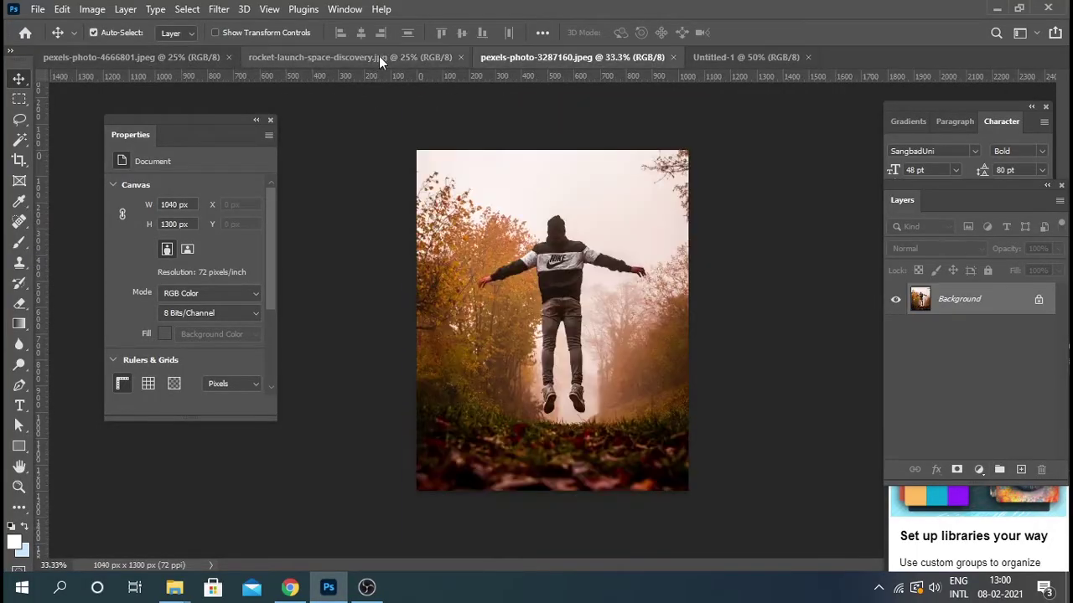
Step: Drag the starry-sky photo into the new canvas and scale it to about 70%
click(182, 58)
drag(670, 87, 582, 259)
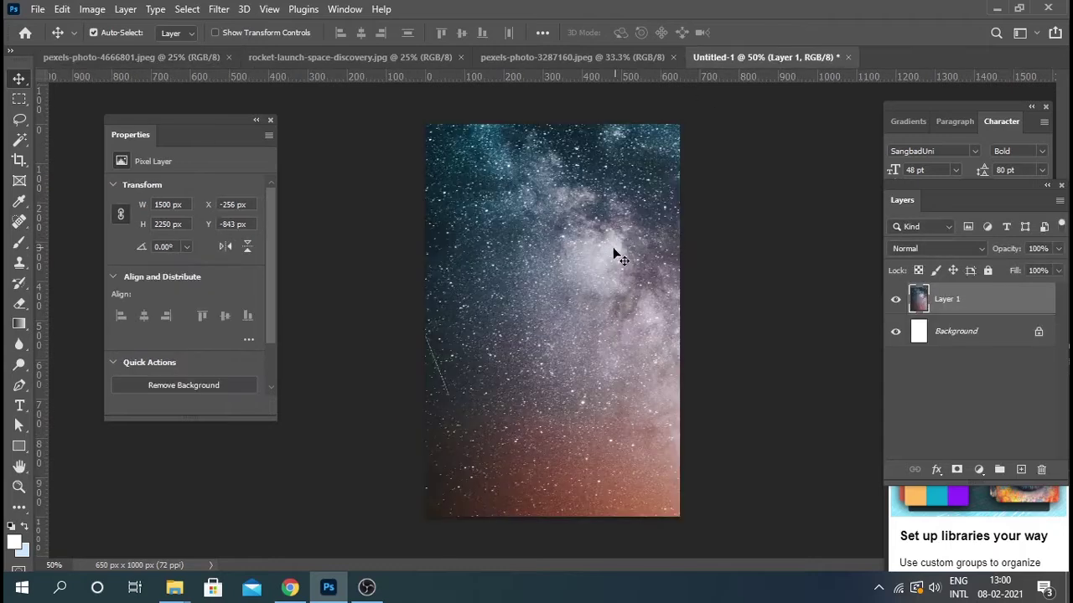
key(ctrl+minus)
key(ctrl+minus)
key(ctrl+minus)
drag(578, 306, 580, 321)
key(ctrl+minus)
key(ctrl+t)
mouse_move(632, 144)
mouse_down()
mouse_move(627, 236)
mouse_move(500, 239)
mouse_up()
key(Return)
key(ctrl+plus)
key(ctrl+plus)
key(ctrl+plus)
key(ctrl+plus)
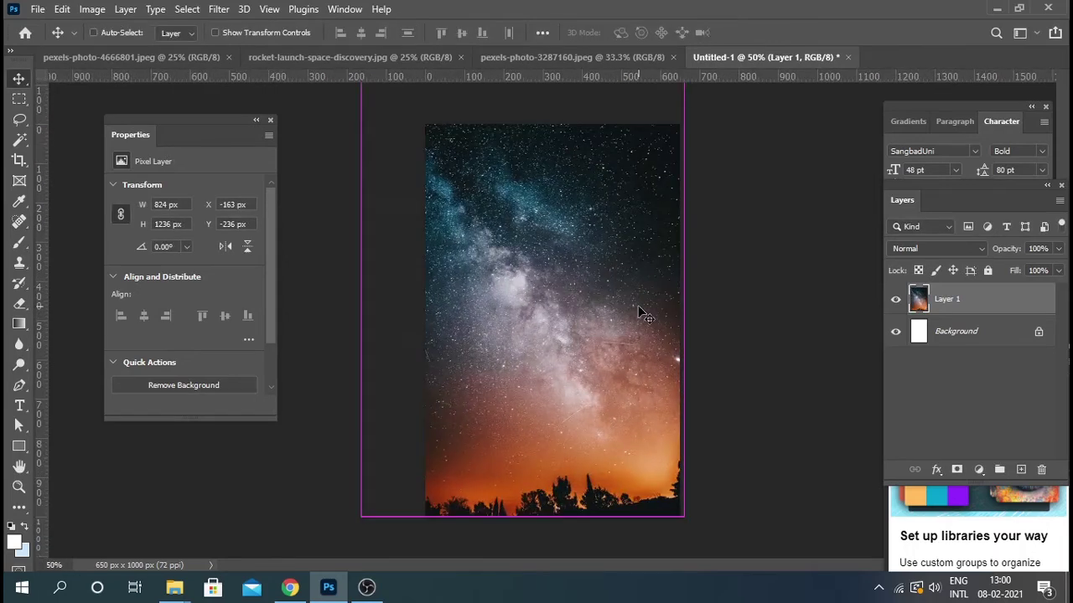
click(725, 311)
Step: Select the jumping man as subject, paste him over the sky, and convert him to a smart object
click(614, 52)
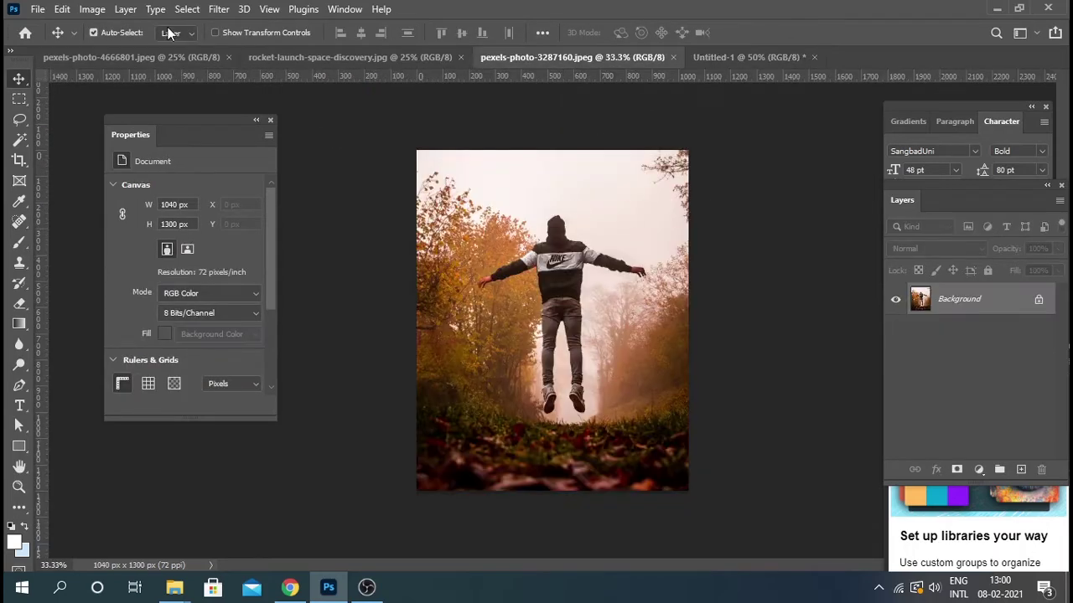
click(186, 9)
click(235, 196)
click(709, 59)
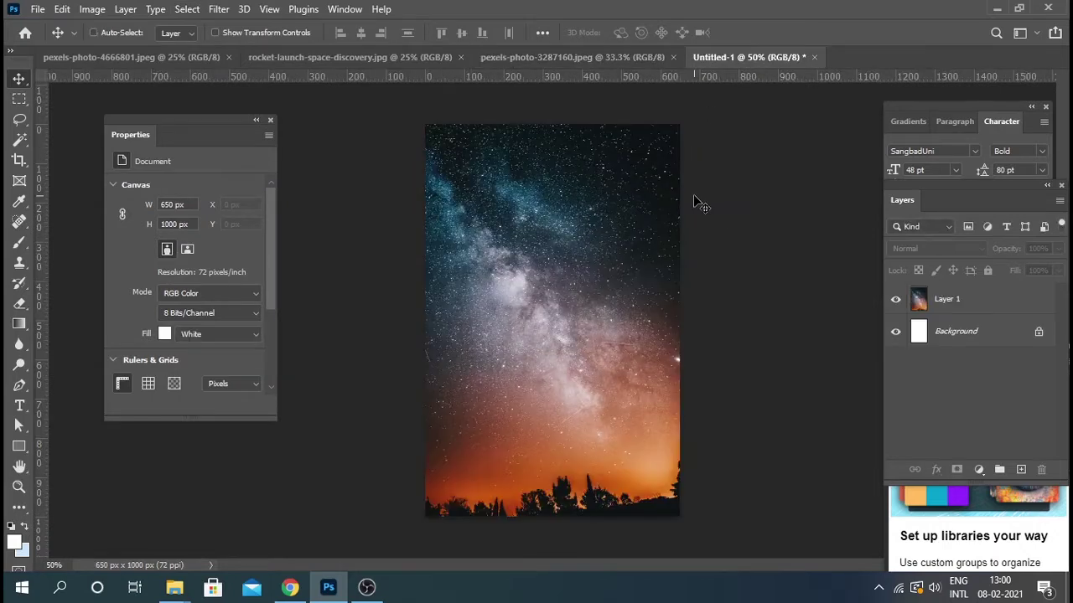
key(ctrl+v)
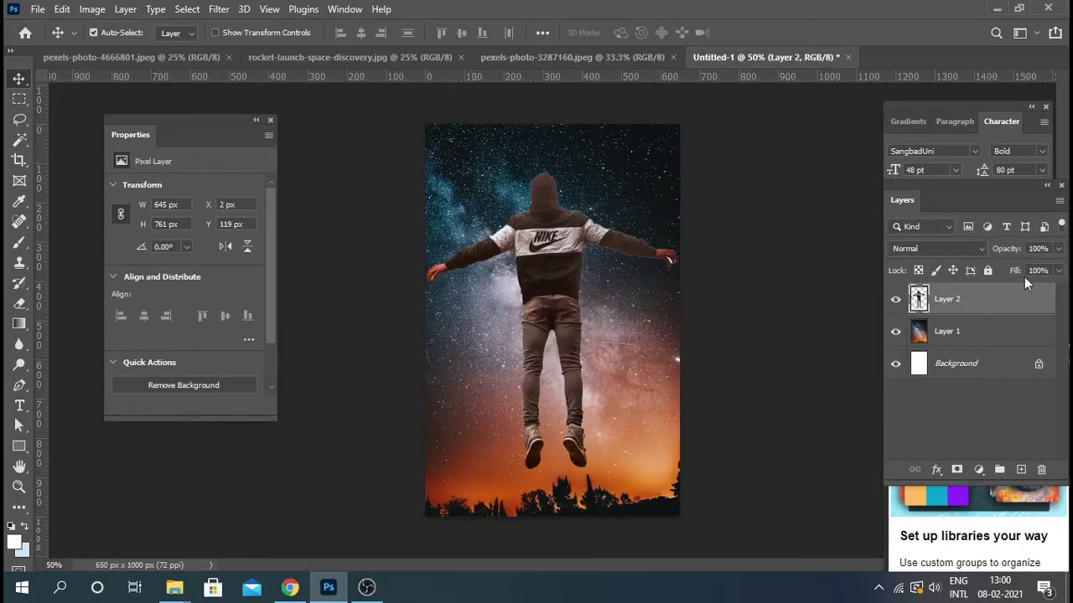
right_click(1013, 302)
click(846, 220)
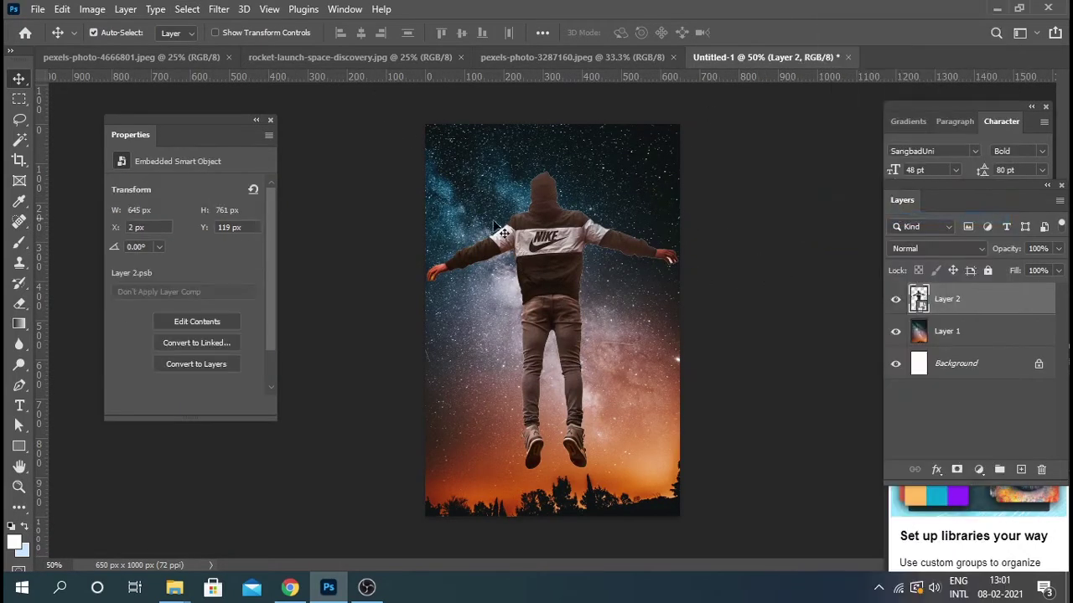
click(191, 55)
Step: Copy a rectangle around the rocket's exhaust plume and paste it into the composite
click(310, 57)
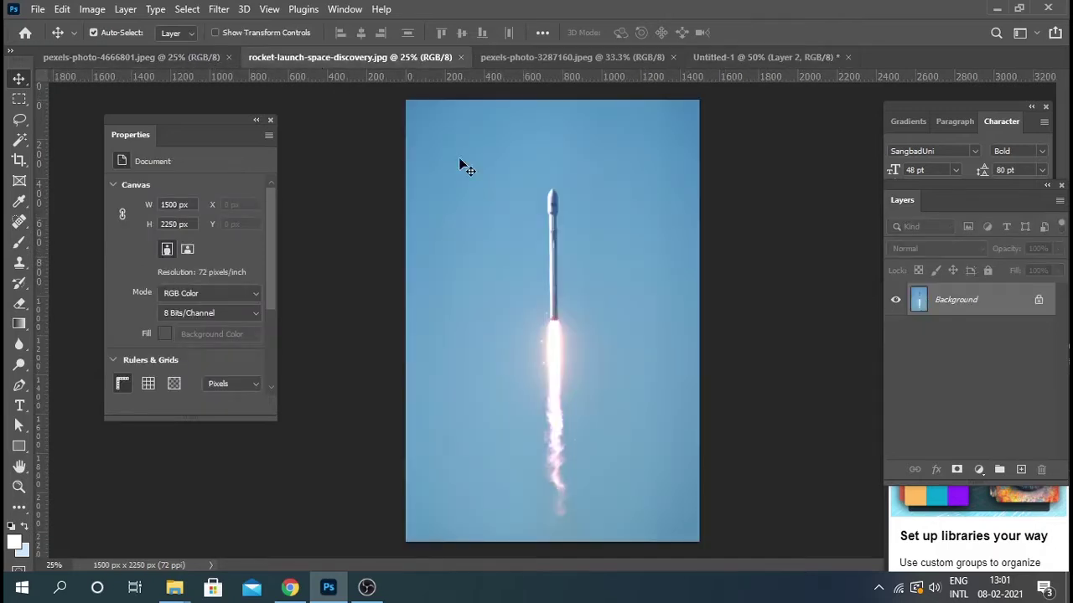
click(19, 99)
drag(524, 305, 586, 541)
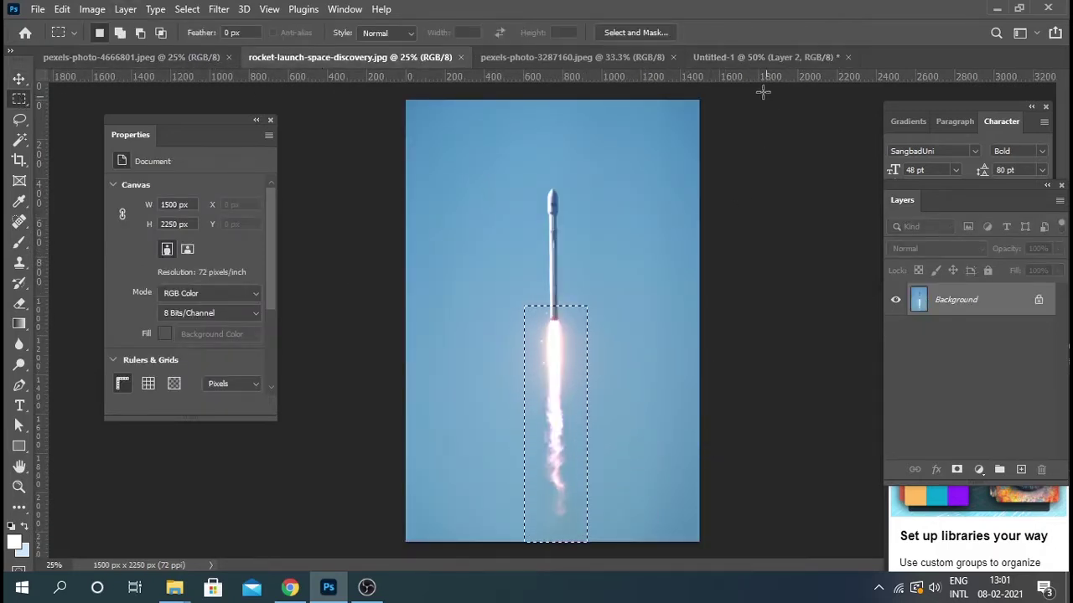
key(ctrl+c)
click(765, 57)
key(ctrl+v)
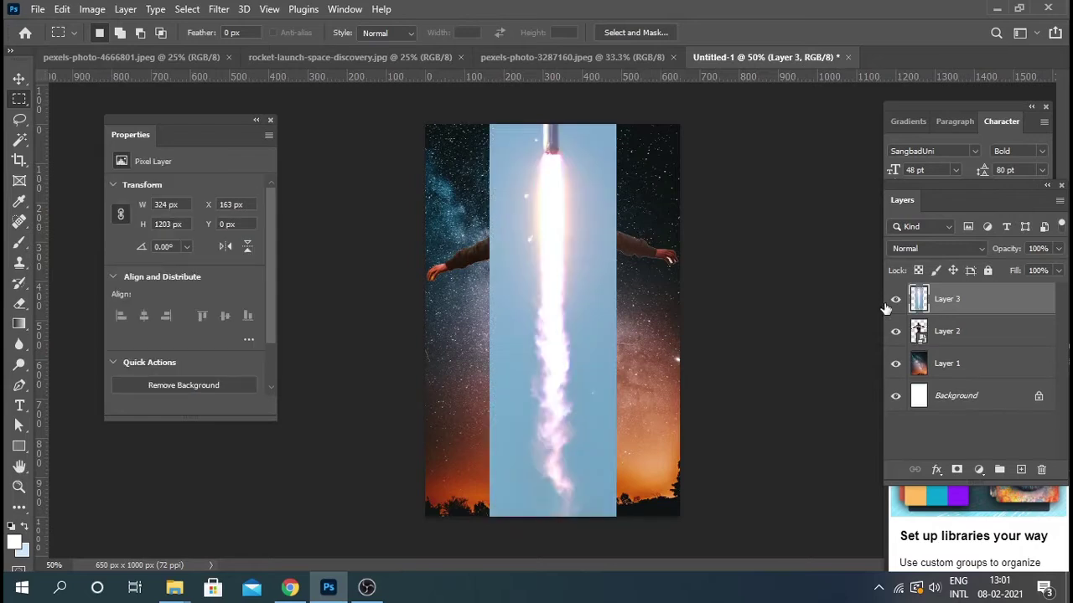
Step: Scale the plume layer to about 77%, centre it, then run Select Subject and deselect
key(ctrl+t)
drag(616, 126, 590, 171)
drag(554, 234, 565, 228)
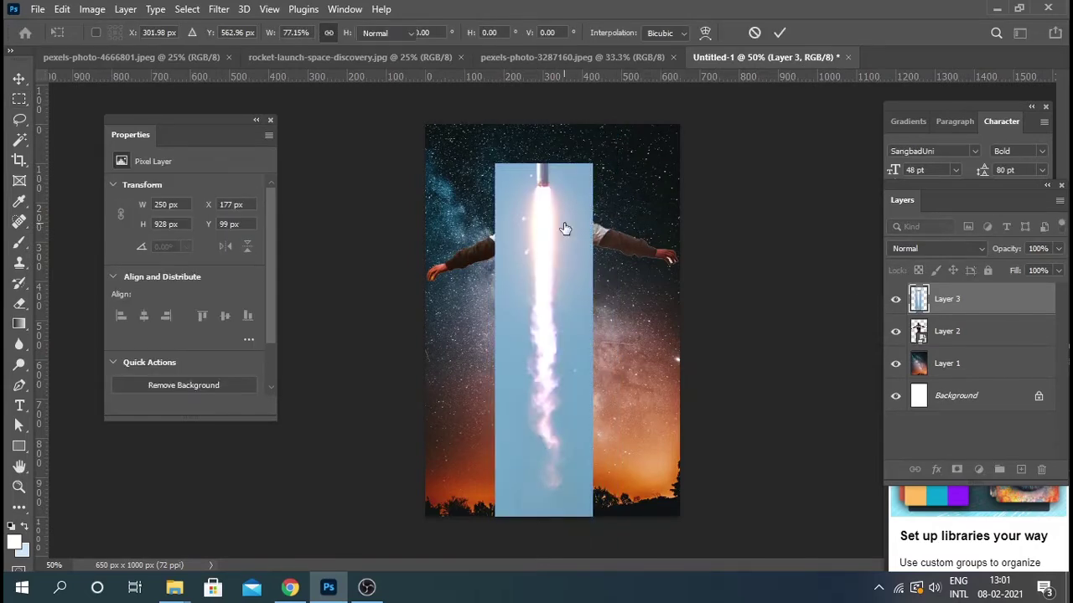
key(Return)
click(186, 9)
click(208, 191)
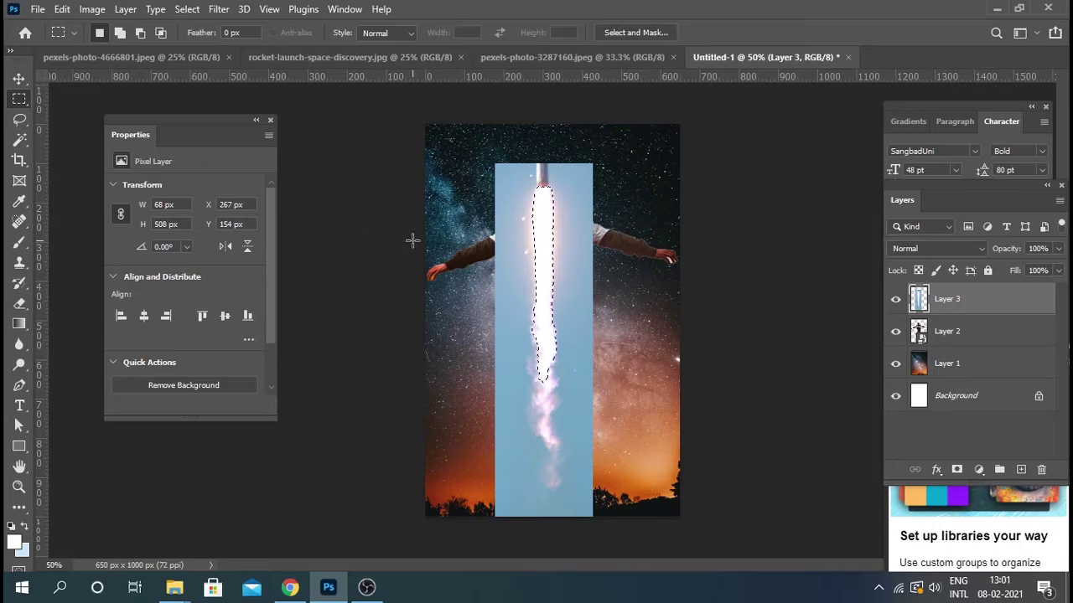
key(ctrl+d)
click(18, 79)
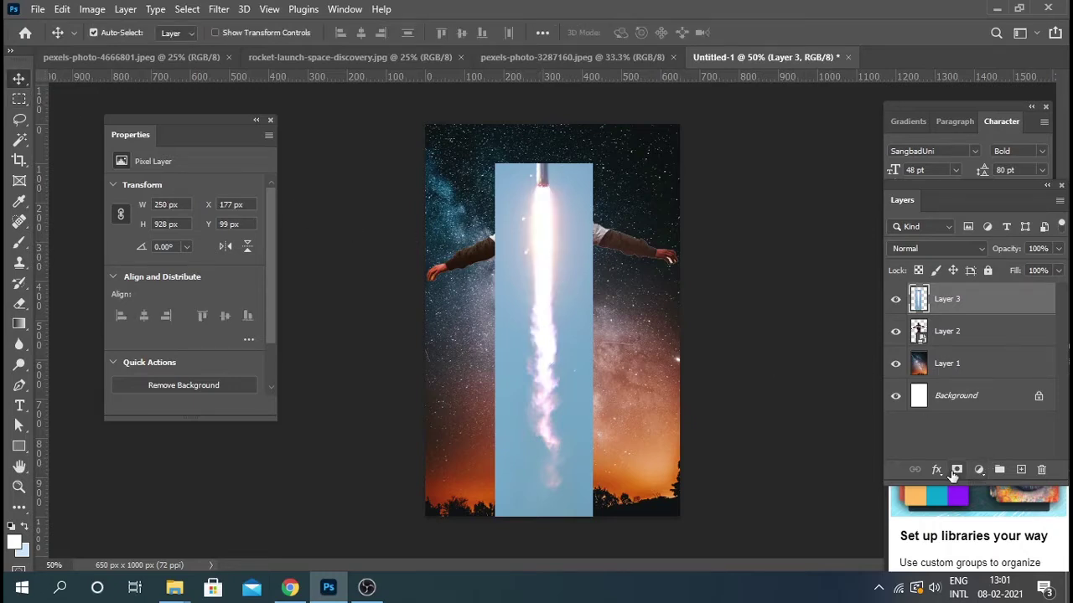
Step: Hide the plume layer, then tilt the man 1.8°, shrink him to about 73% and reposition him
click(896, 299)
click(947, 330)
key(ctrl+t)
drag(802, 247, 791, 232)
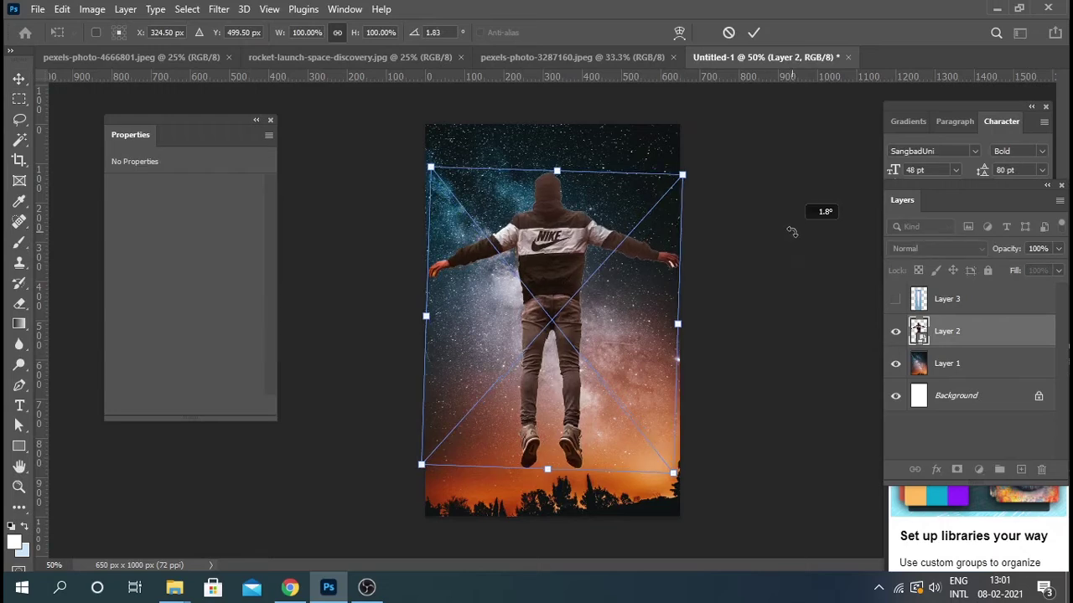
drag(675, 472, 608, 392)
mouse_move(539, 295)
mouse_down()
mouse_move(582, 289)
mouse_move(571, 299)
mouse_up()
drag(641, 391, 645, 395)
drag(573, 359, 578, 362)
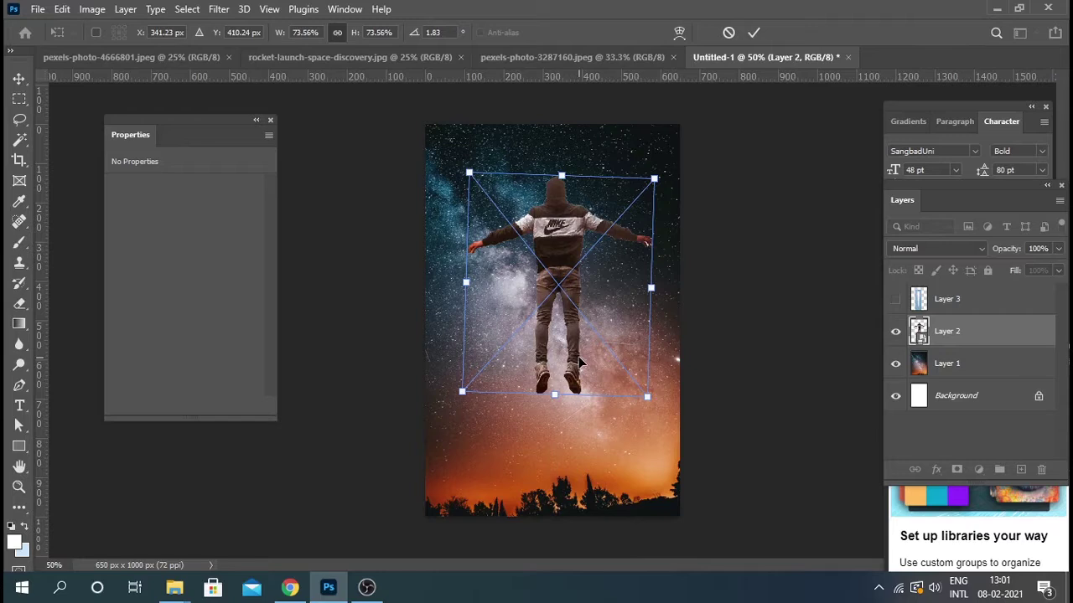
key(Return)
Step: Fine-tune the man's position slightly left and briefly toggle the sky layer's visibility
drag(729, 364, 724, 361)
click(766, 356)
key(ctrl+z)
click(781, 373)
click(895, 366)
click(895, 366)
Step: Inside the man's smart object, add a black-filled helper layer below him
double_click(919, 333)
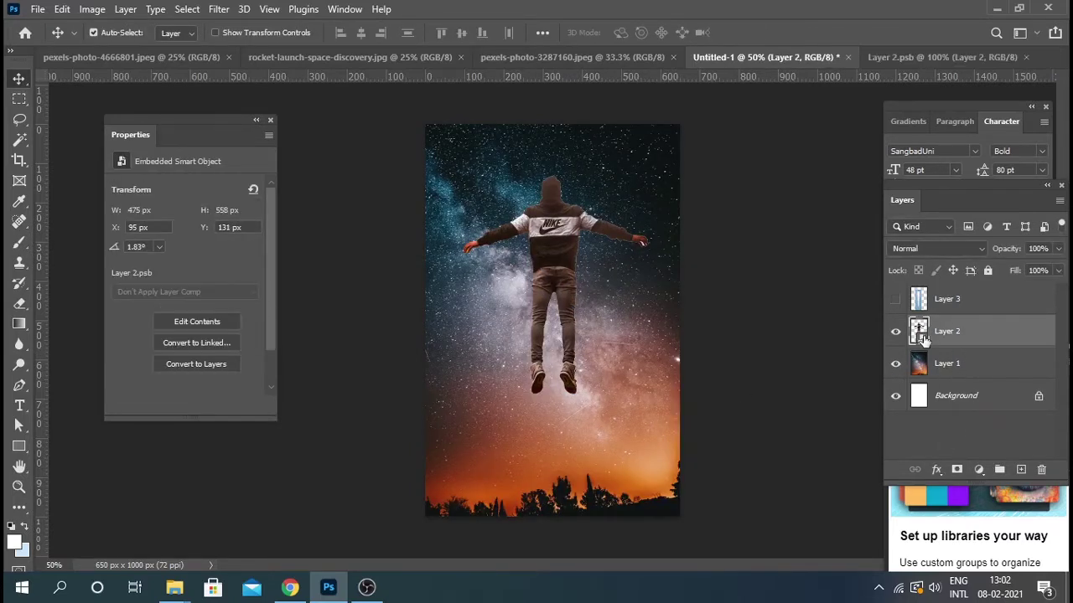
drag(993, 311, 993, 347)
click(21, 550)
click(1008, 223)
key(ctrl+BackSpace)
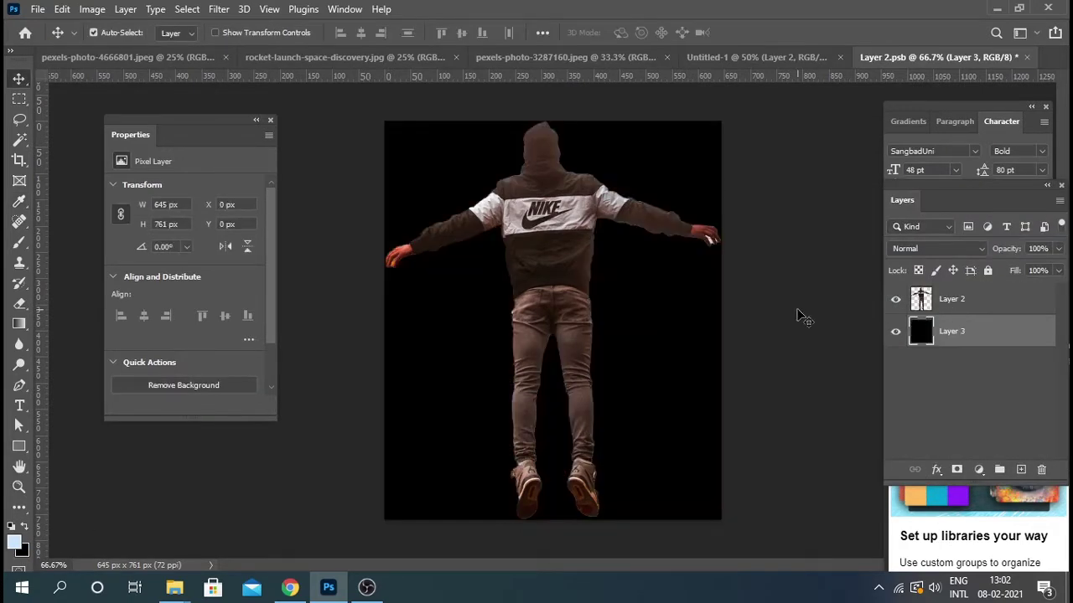
Step: Zoom in on the right hand and outline the gap between its fingers with the Pen tool
key(ctrl+plus)
key(ctrl+plus)
key(ctrl+plus)
key(ctrl+plus)
mouse_move(790, 240)
mouse_down()
mouse_move(484, 352)
mouse_move(163, 243)
mouse_up()
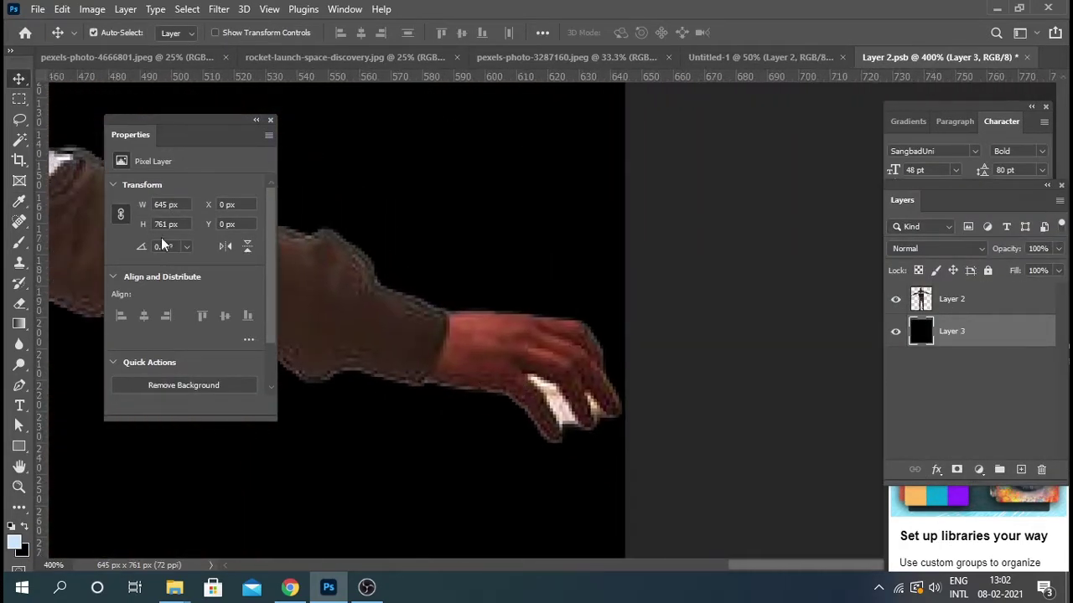
key(p)
key(ctrl+plus)
key(ctrl+plus)
click(516, 407)
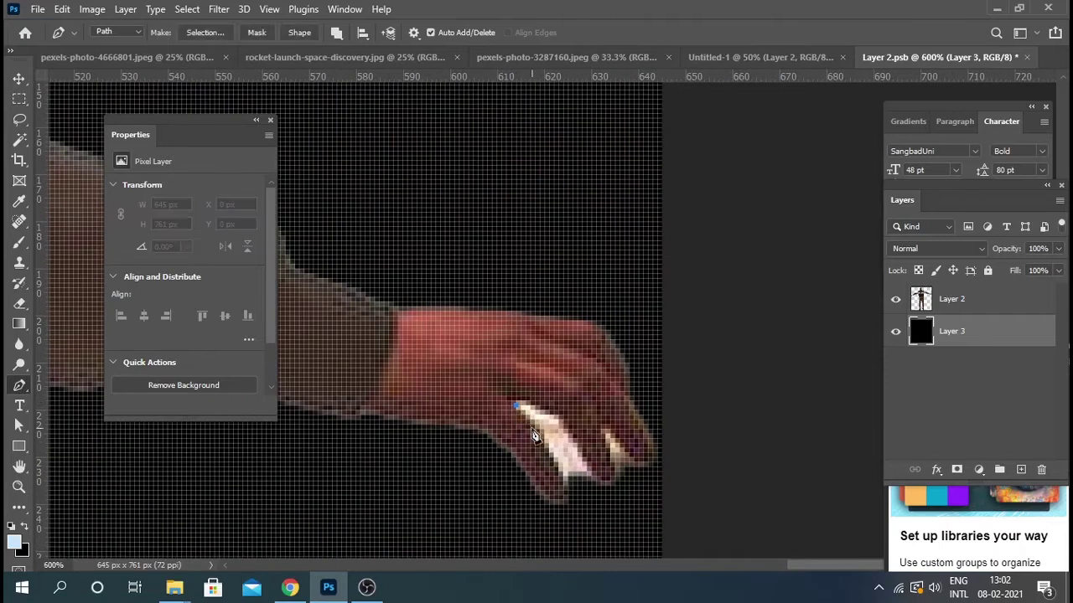
click(561, 477)
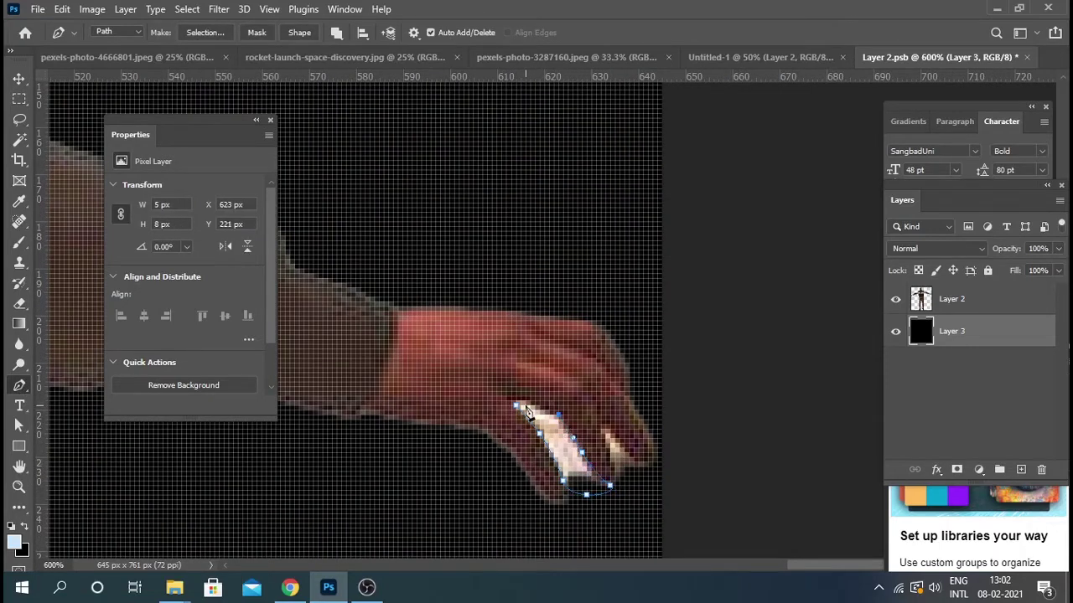
click(604, 431)
click(635, 486)
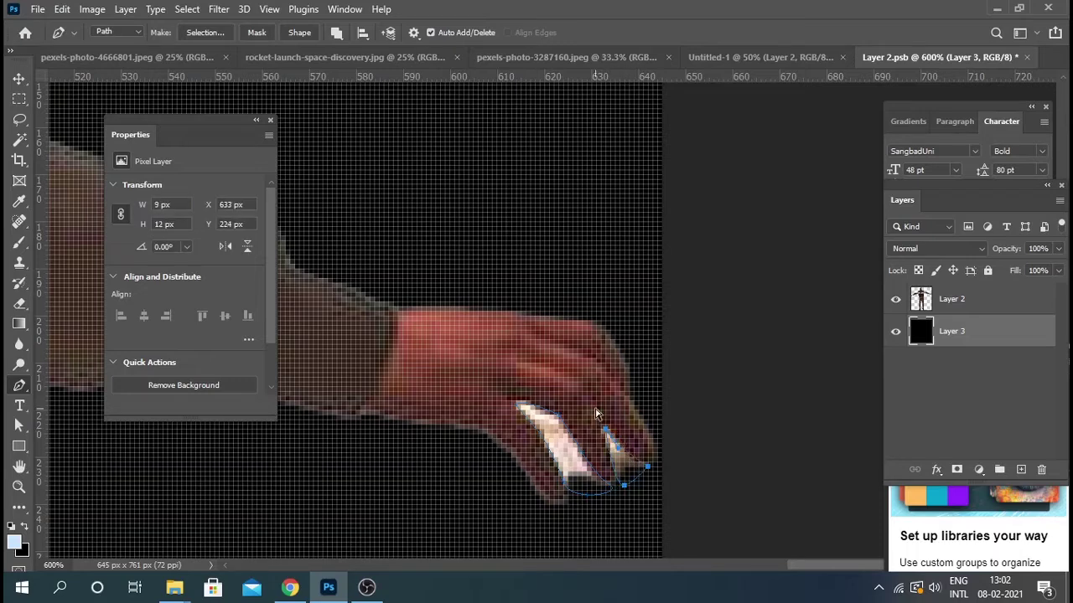
Step: Outline the background gap between the fingers of the other hand with the Pen tool
click(951, 299)
drag(742, 363, 498, 472)
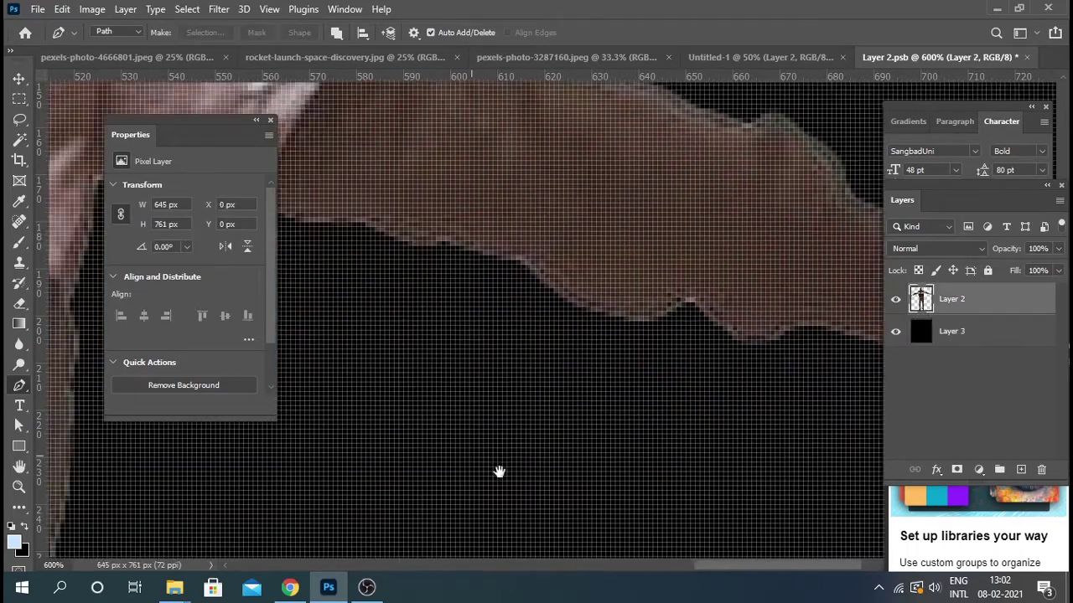
scroll(486, 436, left, 10)
scroll(587, 385, left, 10)
click(507, 378)
click(484, 395)
click(464, 430)
click(475, 466)
click(485, 479)
Step: Delete the outlined finger gaps, remove the black helper layer, and save the smart object
key(ctrl+Return)
key(Delete)
key(ctrl+d)
key(ctrl+minus)
key(ctrl+minus)
key(ctrl+minus)
click(952, 331)
key(Delete)
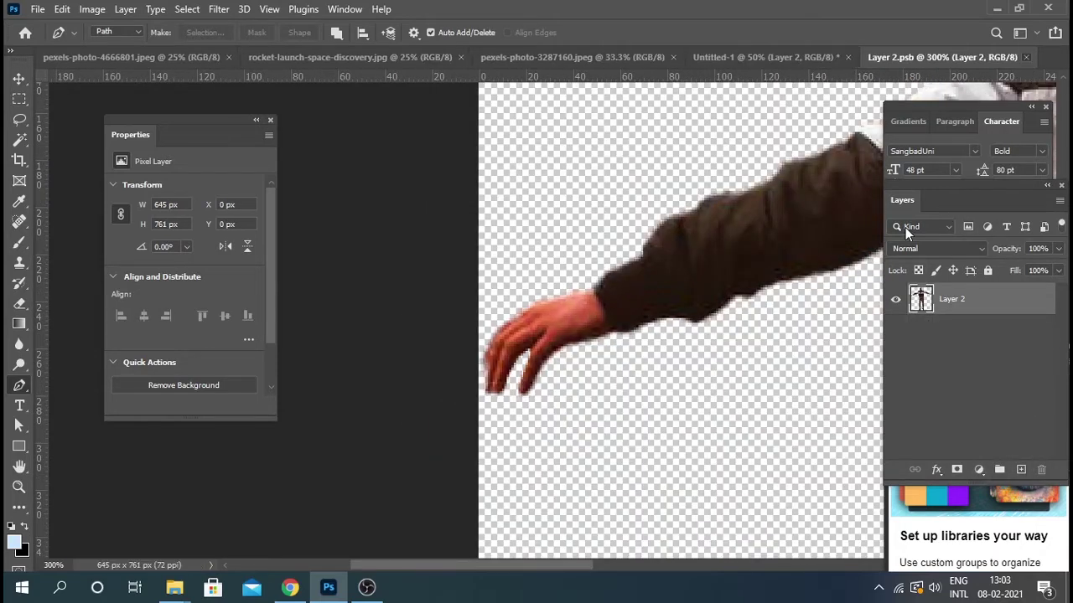
key(ctrl+w)
Step: Move the man up slightly and add a Solid Color fill layer clipped to him
key(v)
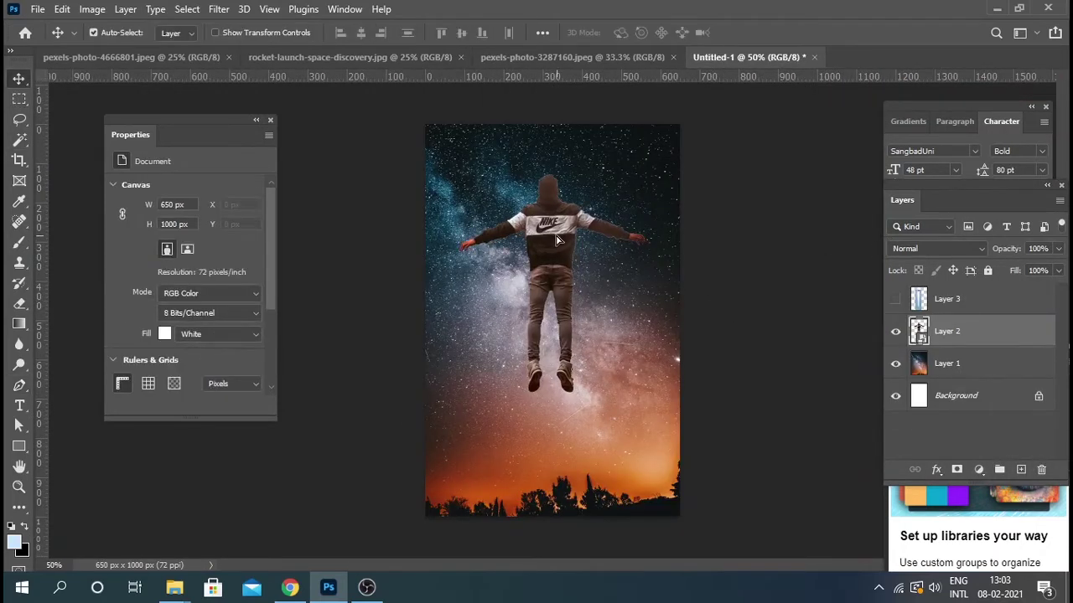
drag(557, 240, 557, 231)
click(895, 332)
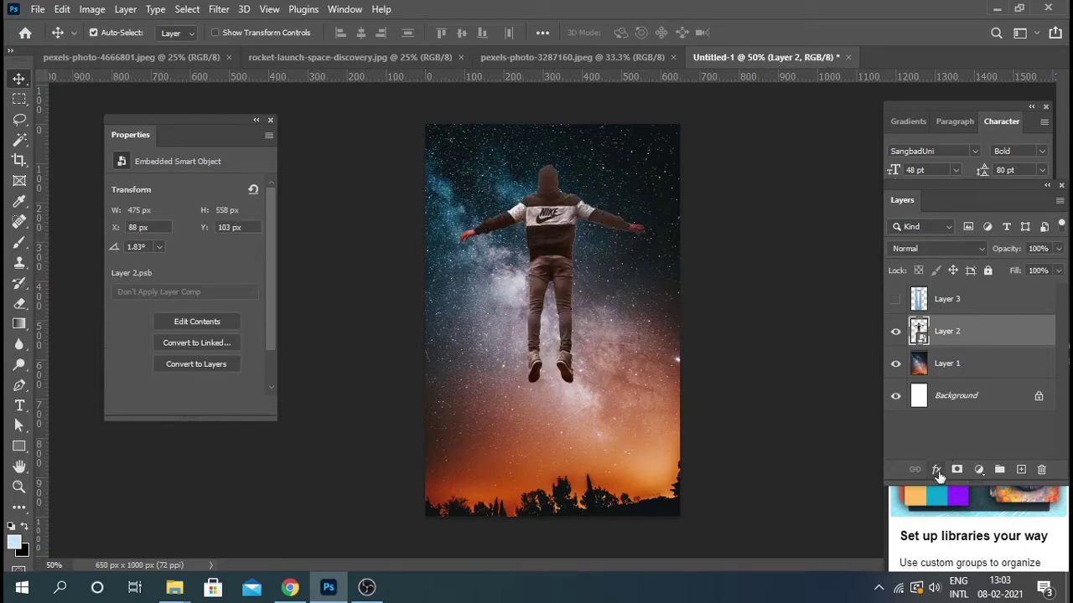
click(979, 469)
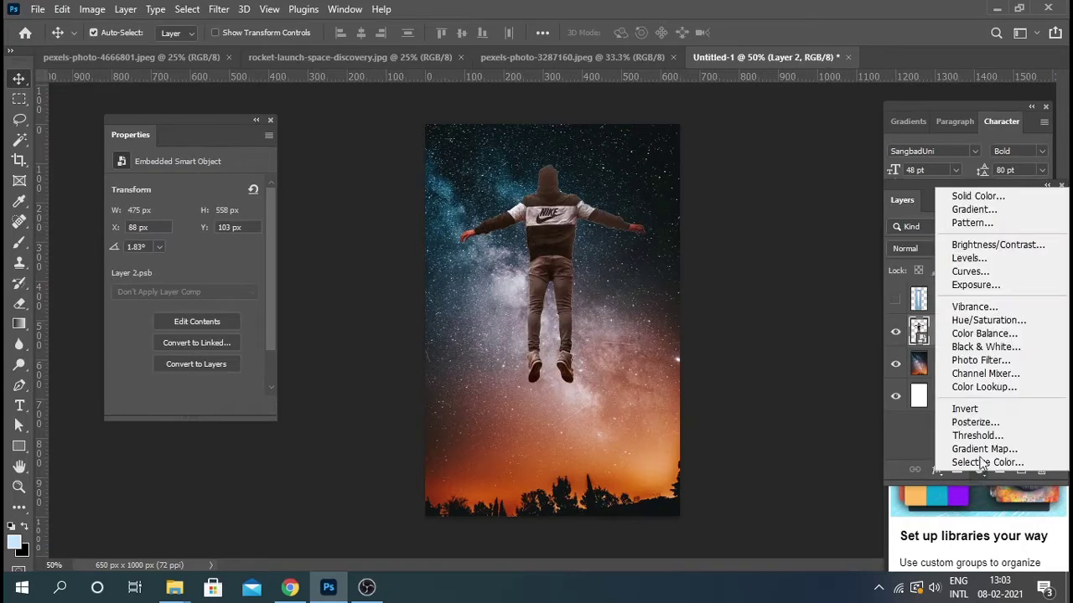
click(976, 196)
click(1006, 223)
key(ctrl+alt+g)
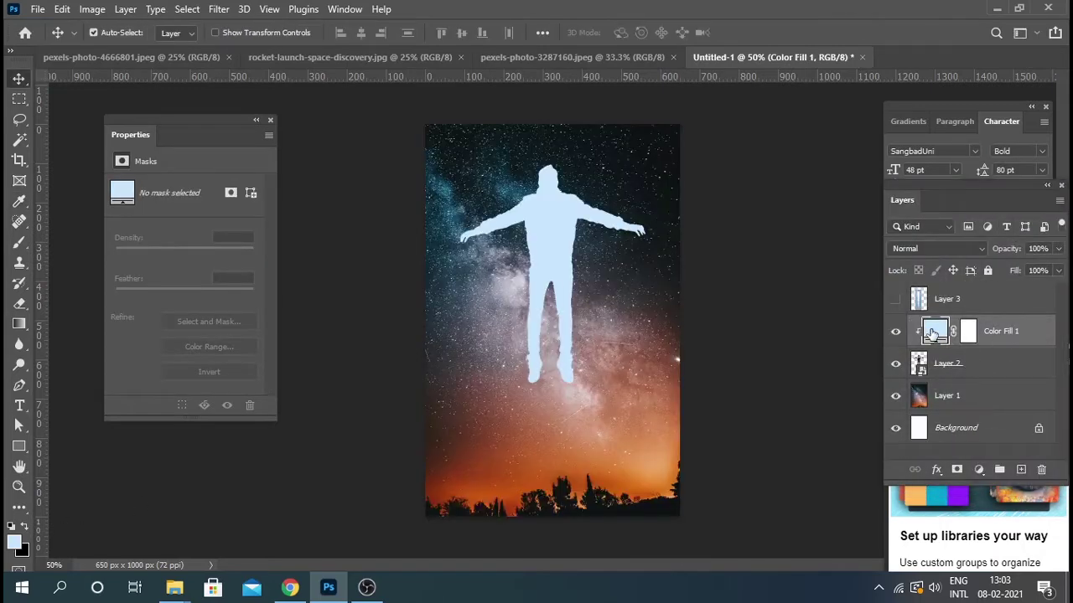
Step: Set the fill colour to a bright orange sampled from the horizon
double_click(935, 331)
click(830, 276)
click(1008, 223)
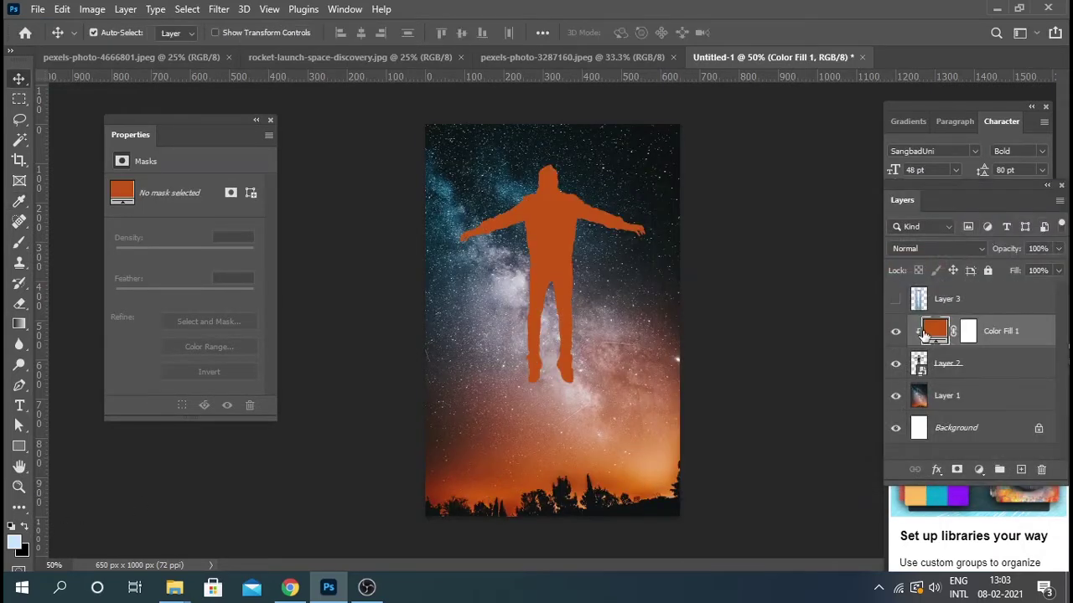
double_click(936, 332)
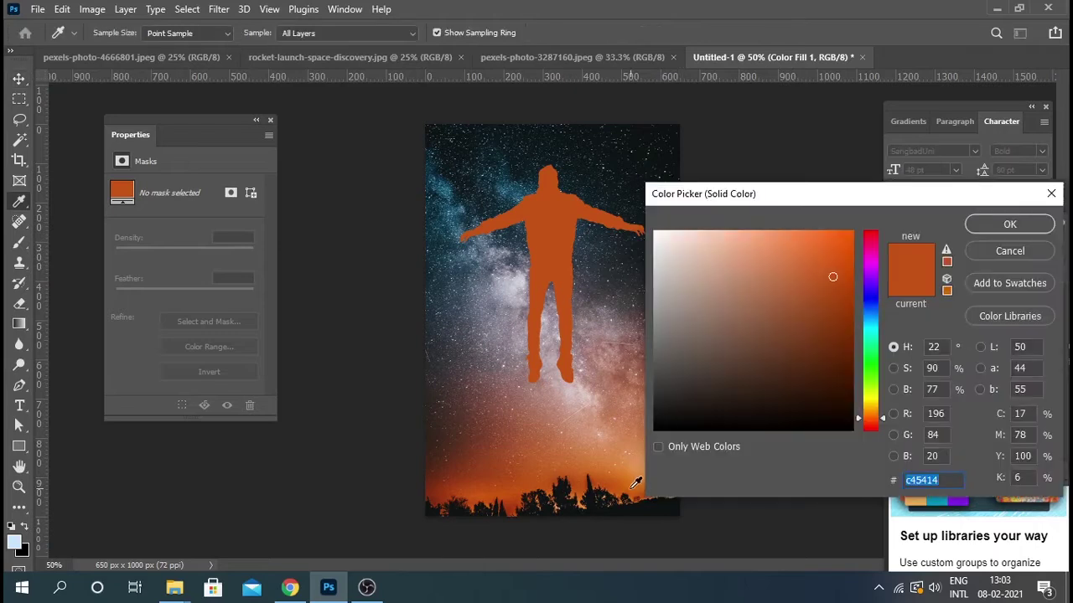
click(786, 304)
click(831, 253)
click(1008, 223)
Step: Adjust the fill's Blend If sliders so the man's shading shows through the orange
click(935, 470)
click(955, 320)
mouse_move(910, 444)
mouse_down()
mouse_move(969, 436)
mouse_move(912, 455)
mouse_move(988, 441)
mouse_move(1045, 450)
mouse_up()
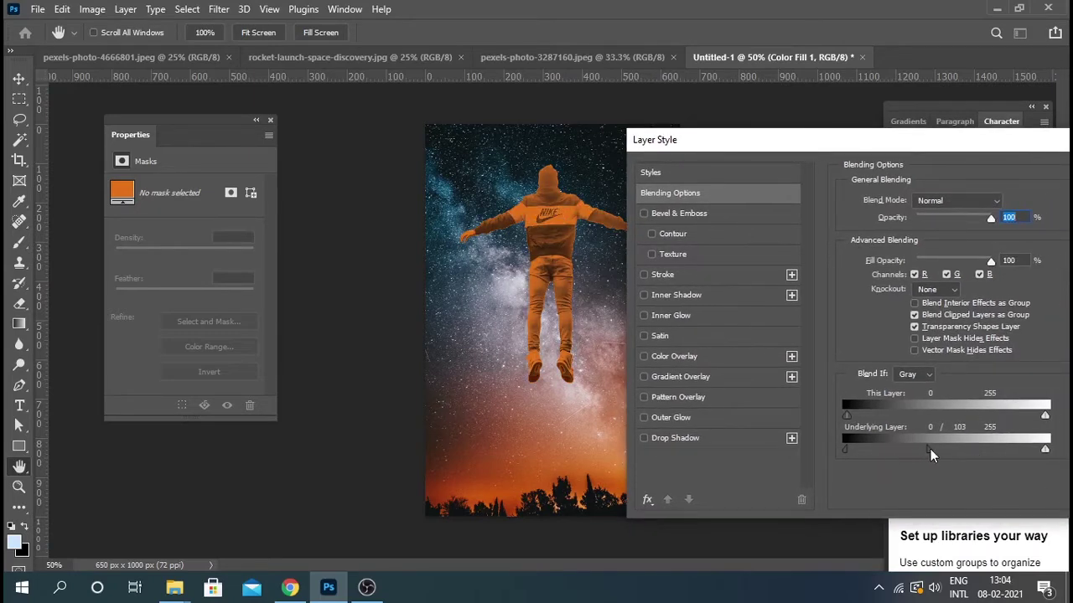
drag(931, 453, 997, 453)
drag(950, 140, 800, 140)
click(1030, 173)
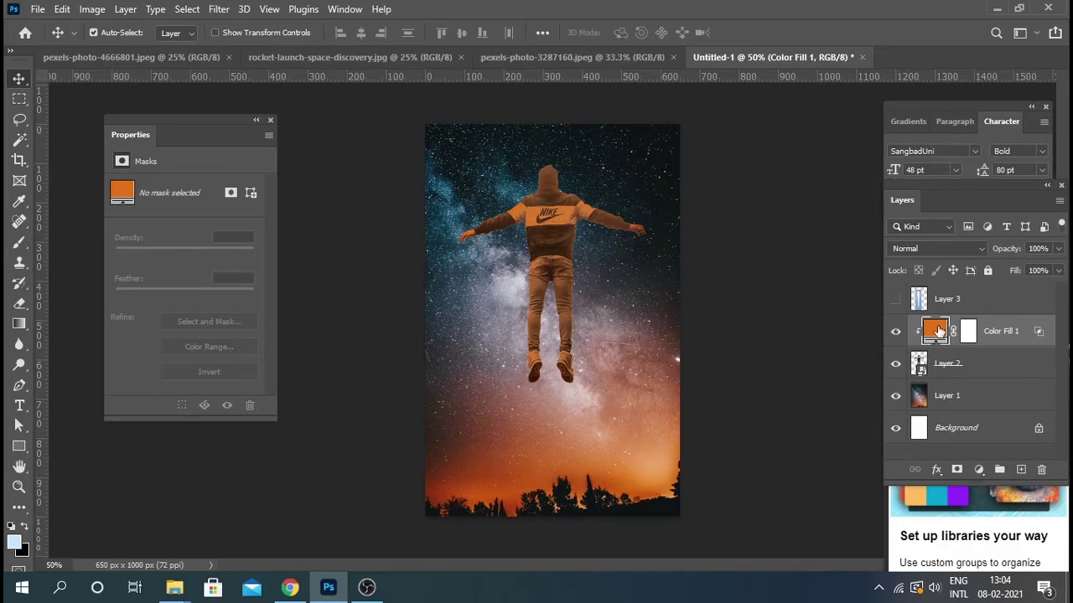
click(980, 472)
Step: Add a Gradient Map layer clipped to the man and open its gradient
click(997, 454)
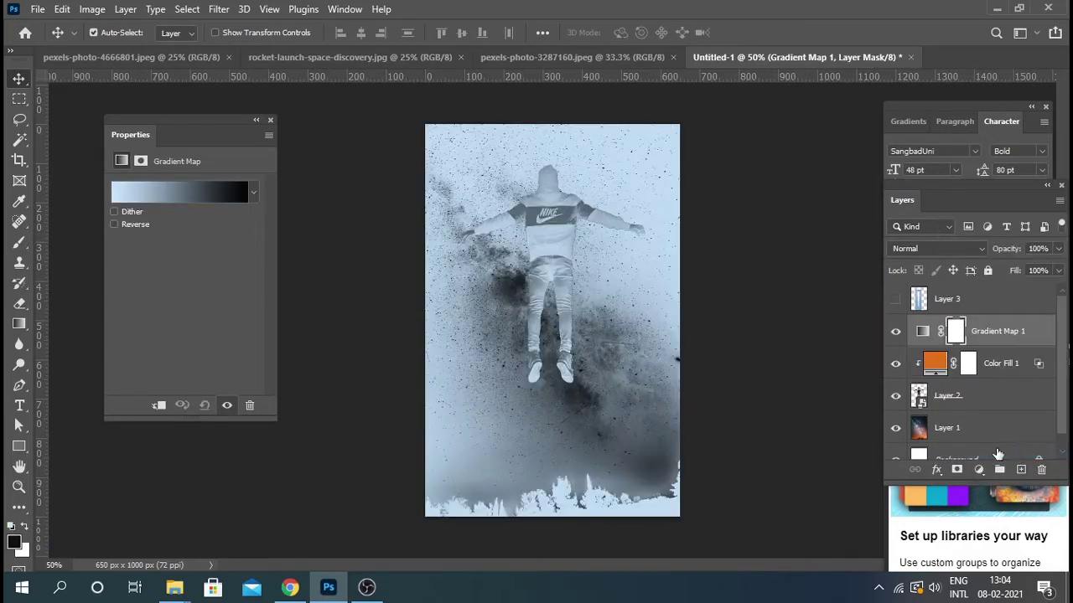
key(ctrl+alt+g)
click(935, 333)
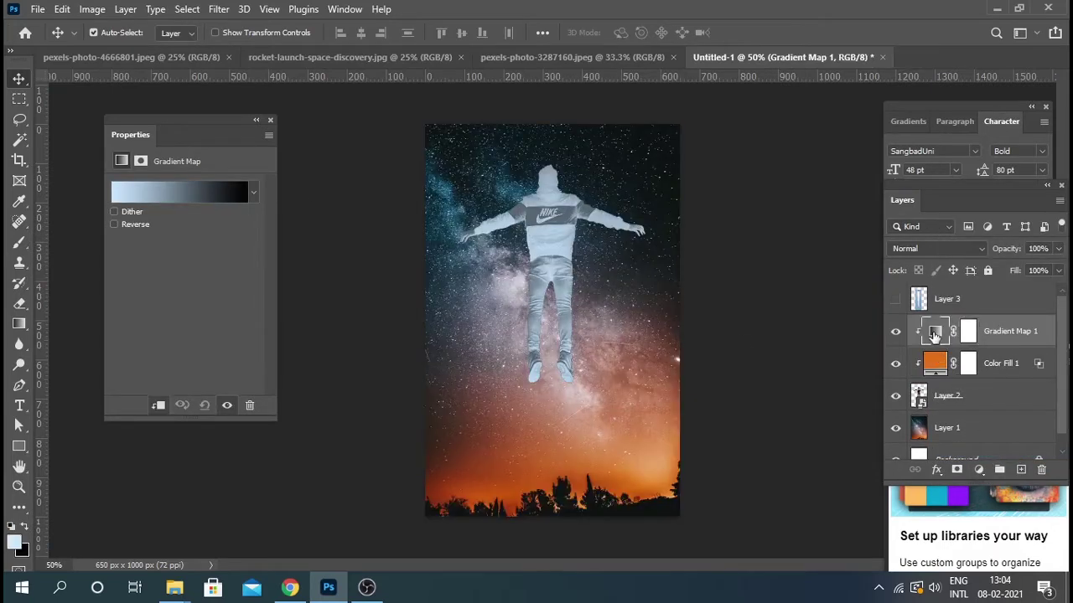
click(226, 193)
Step: Set the left stop to the dark sky colour and the right stop to the orange horizon
click(673, 403)
click(738, 473)
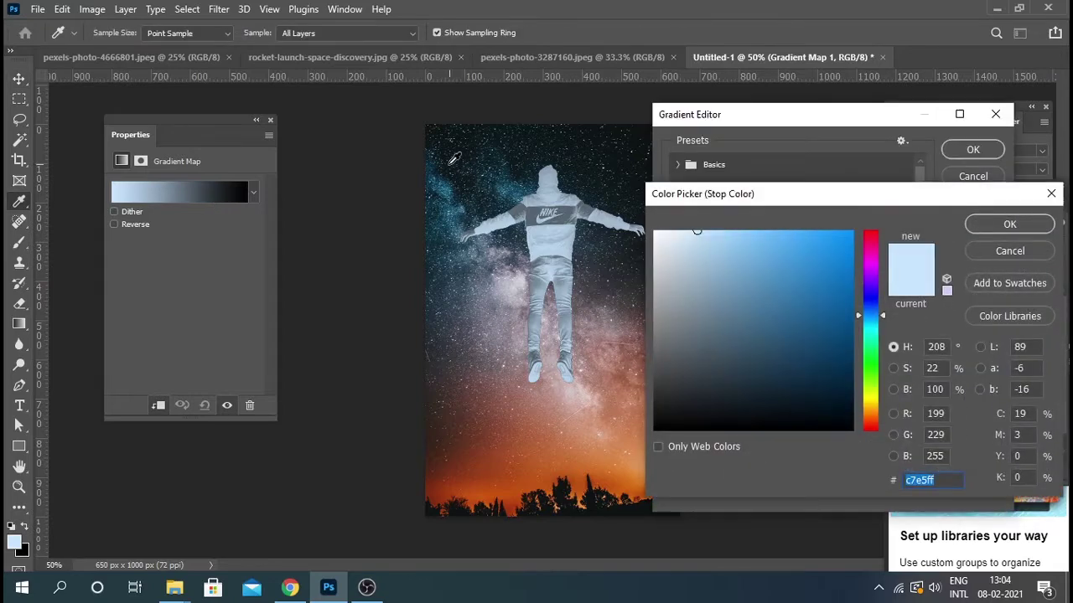
click(449, 162)
click(1031, 231)
click(994, 405)
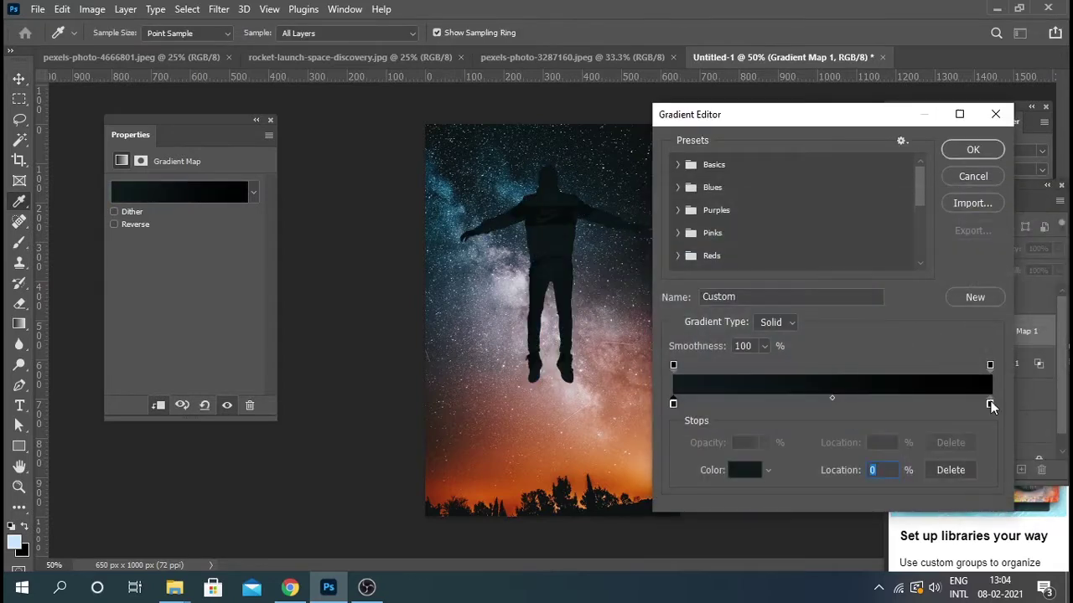
click(745, 474)
click(584, 477)
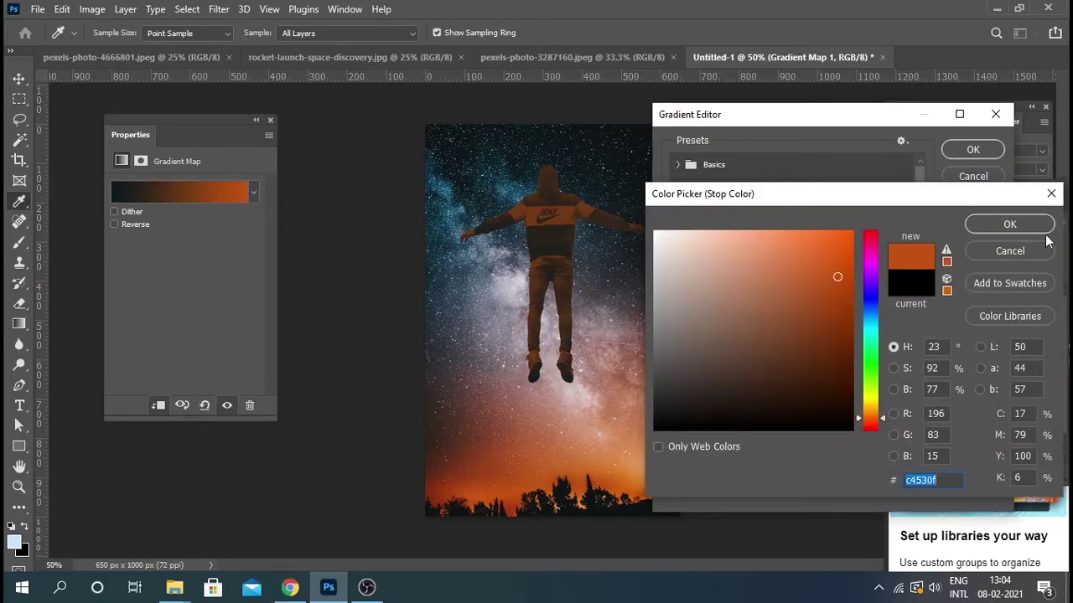
click(1039, 227)
Step: Add a middle gradient stop coloured dark navy sampled from the sky
click(833, 404)
click(737, 473)
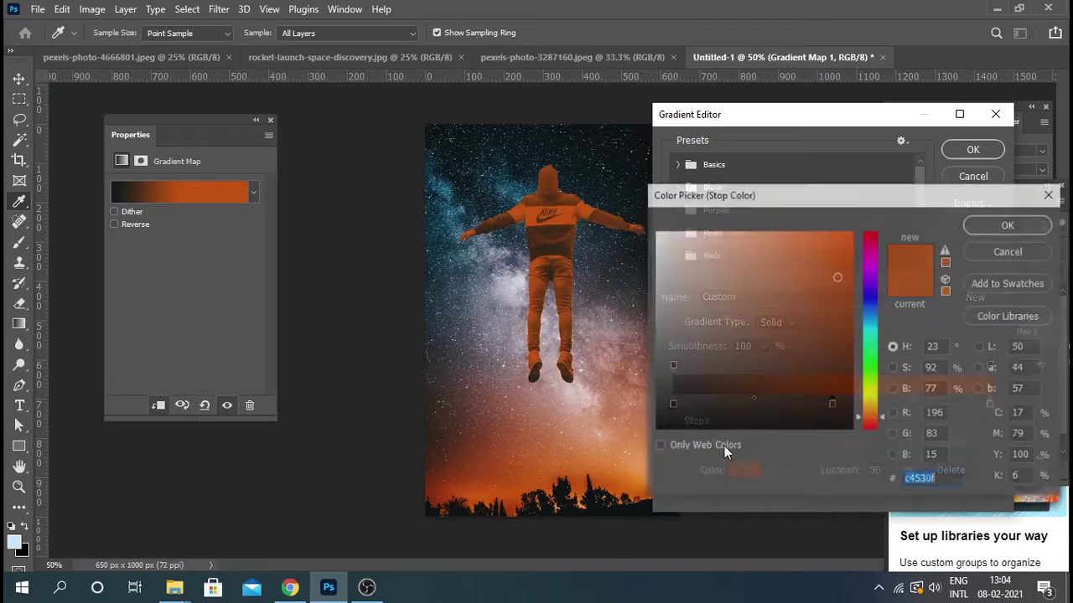
click(461, 205)
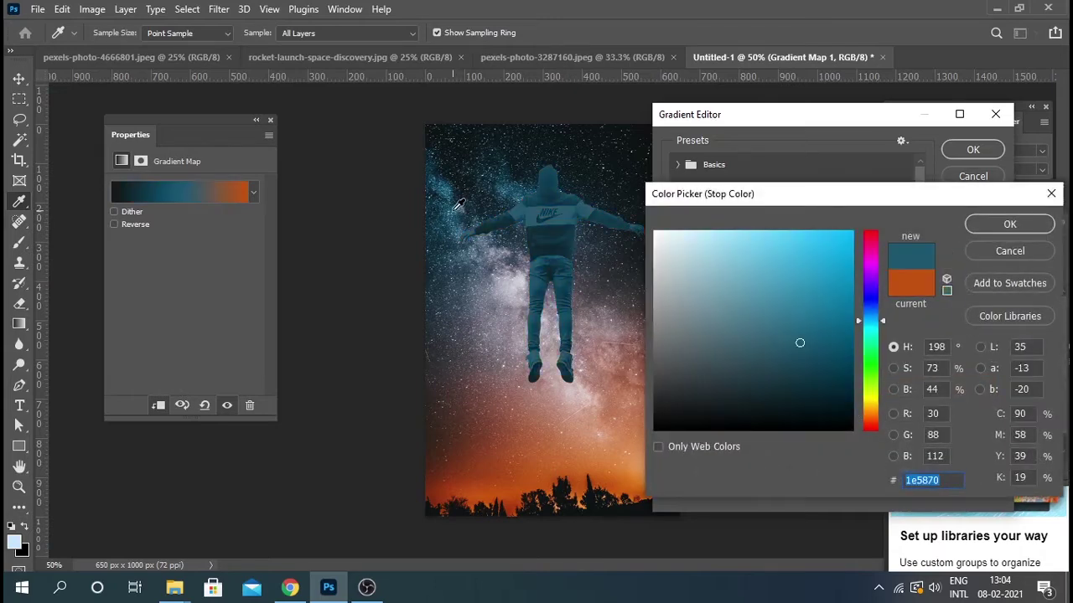
click(508, 281)
click(463, 208)
click(455, 186)
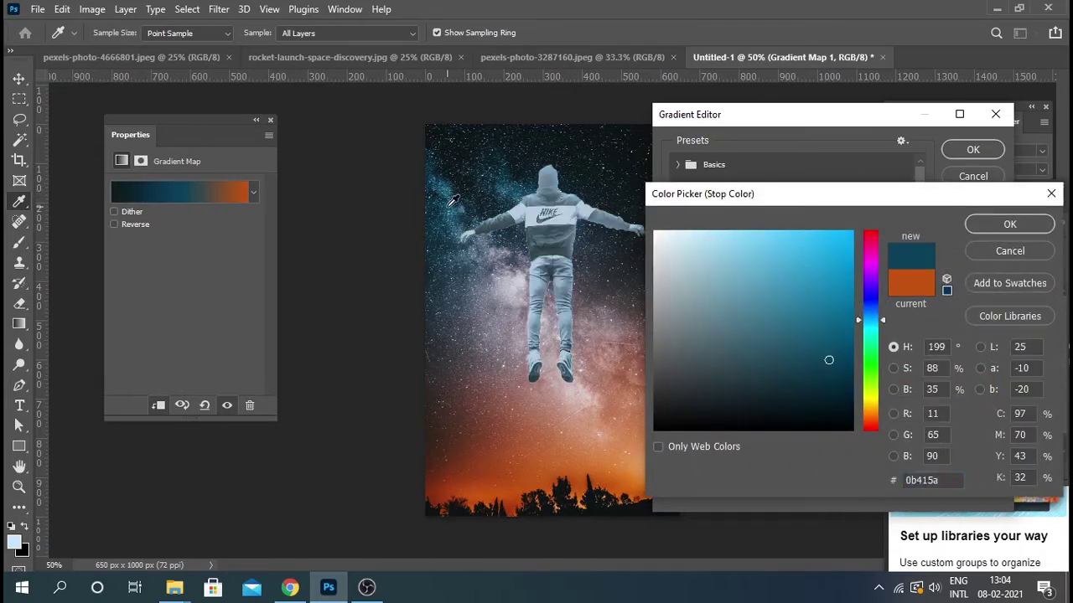
click(468, 205)
click(514, 280)
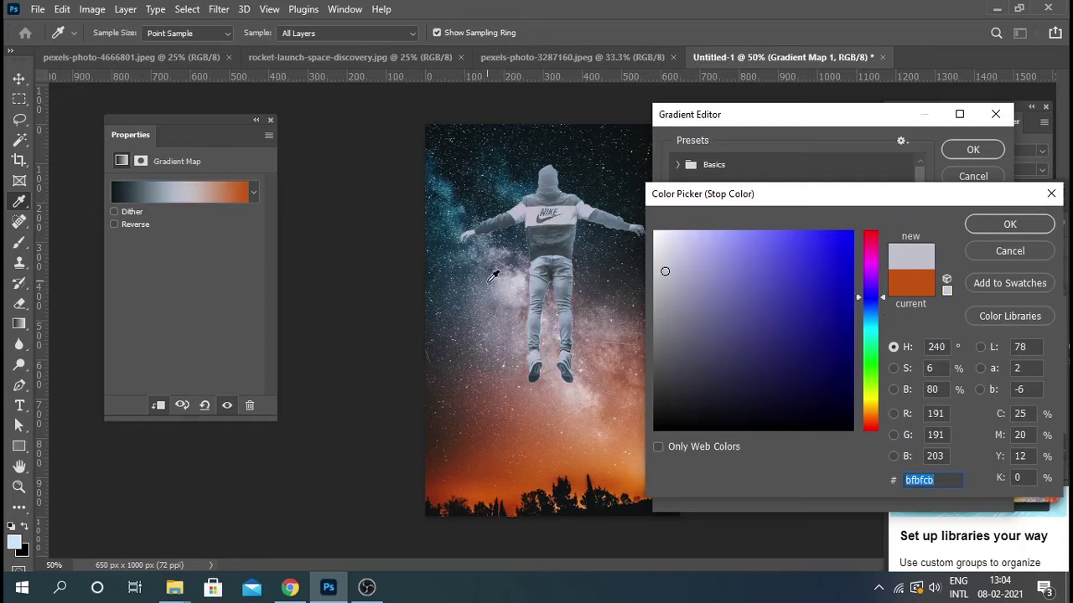
click(464, 272)
click(1009, 225)
Step: Change the left stop to near-black and accept the gradient
click(673, 403)
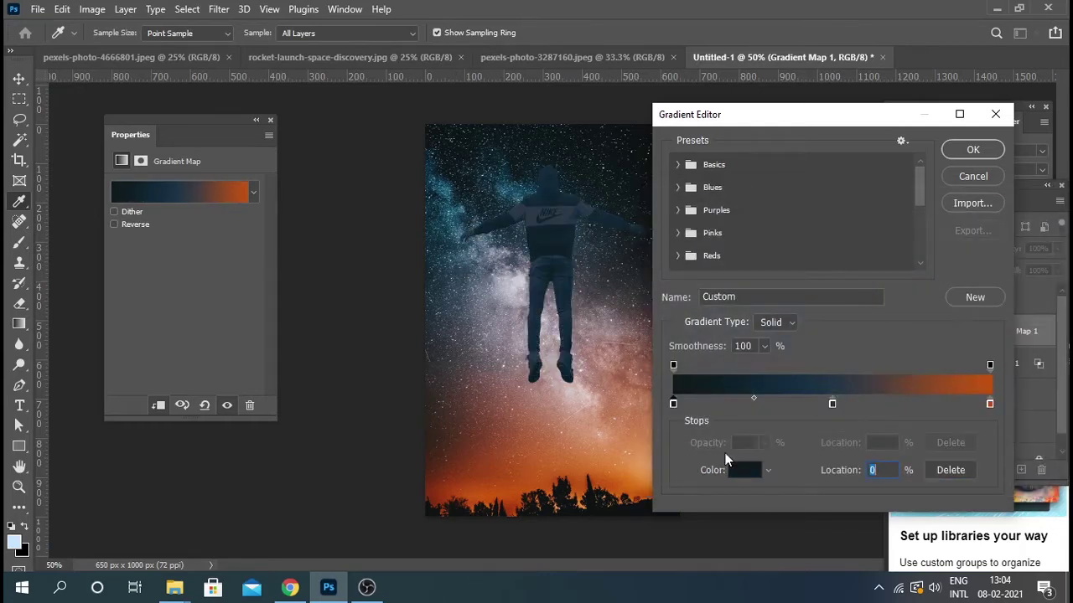
click(744, 470)
click(761, 426)
click(997, 223)
click(994, 176)
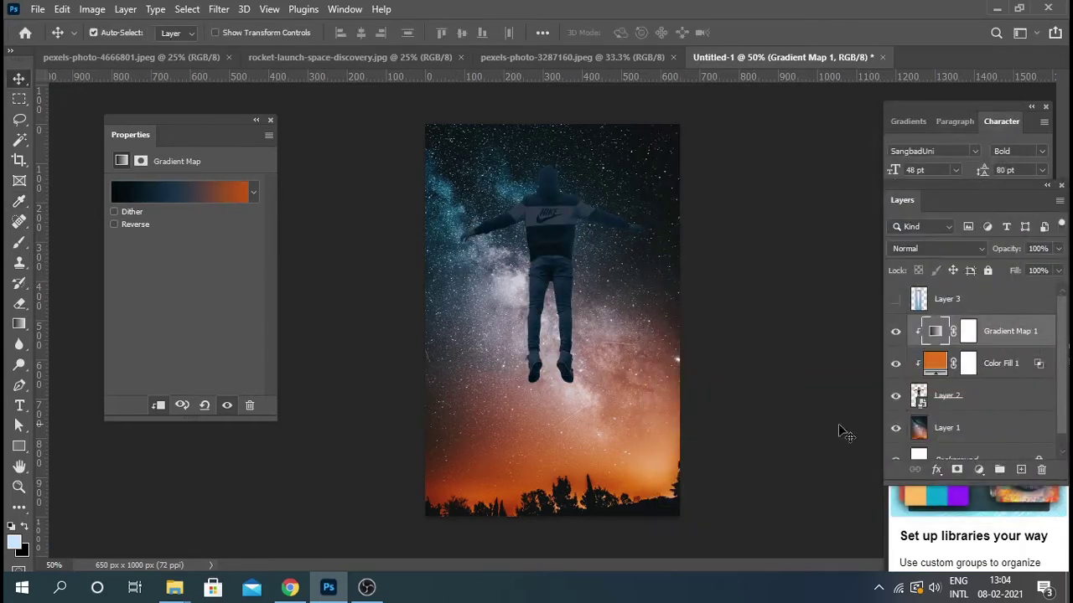
Step: Reposition the stops: dark blue to 44%, orange to 63%, black slightly inward
click(221, 195)
drag(958, 403, 772, 404)
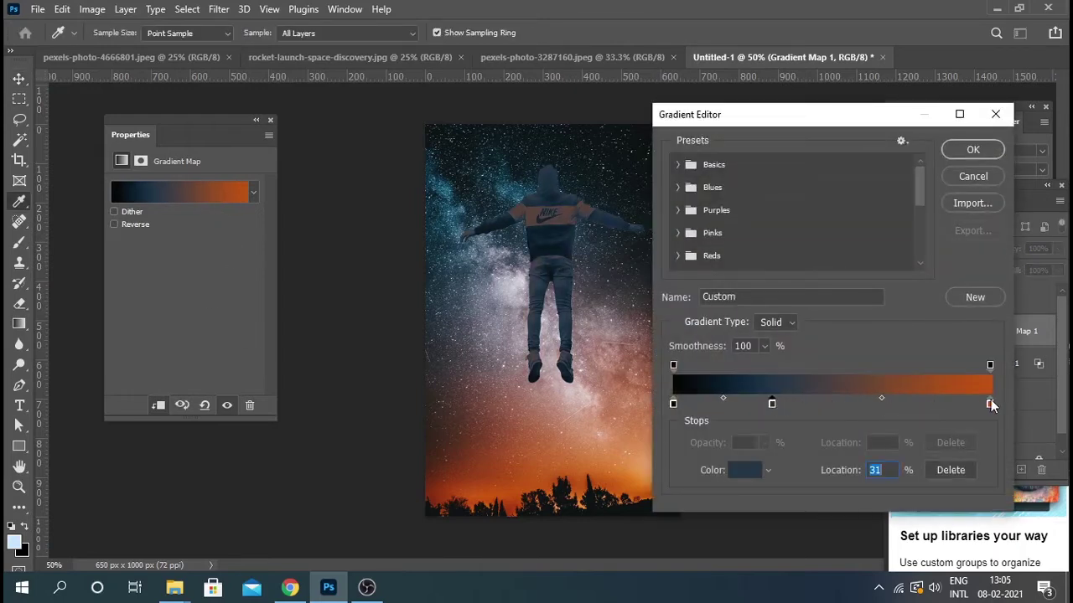
drag(991, 404, 907, 404)
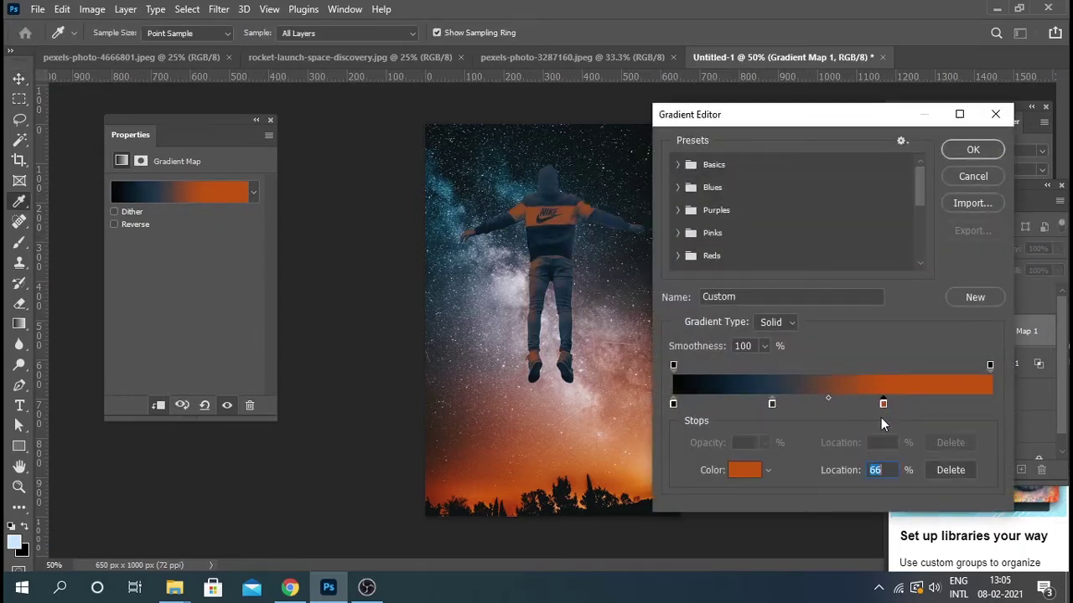
drag(910, 405, 874, 406)
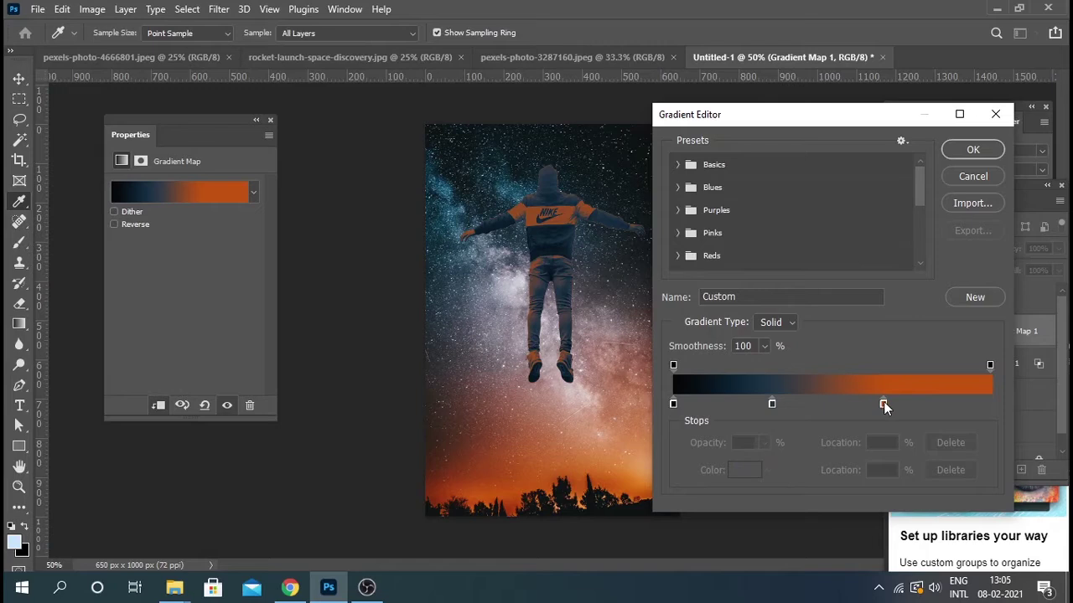
drag(772, 403, 811, 405)
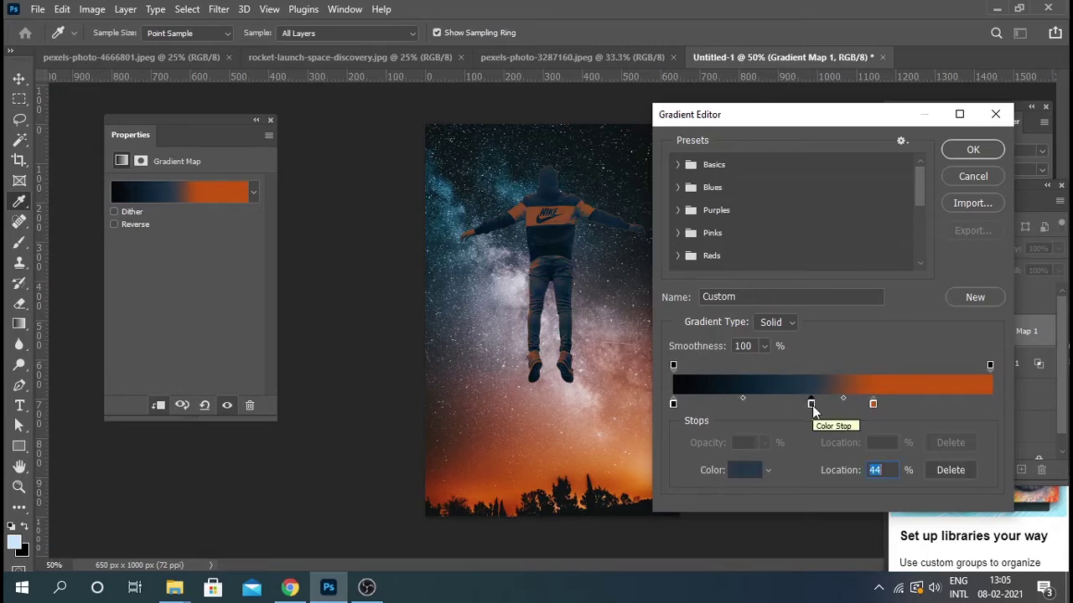
drag(673, 404, 707, 404)
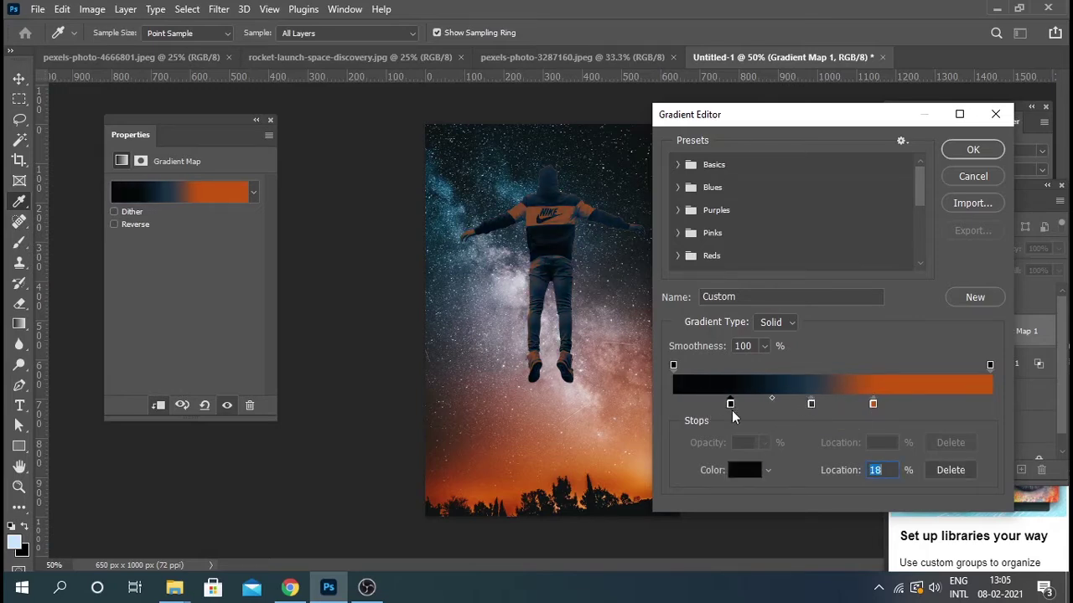
click(972, 149)
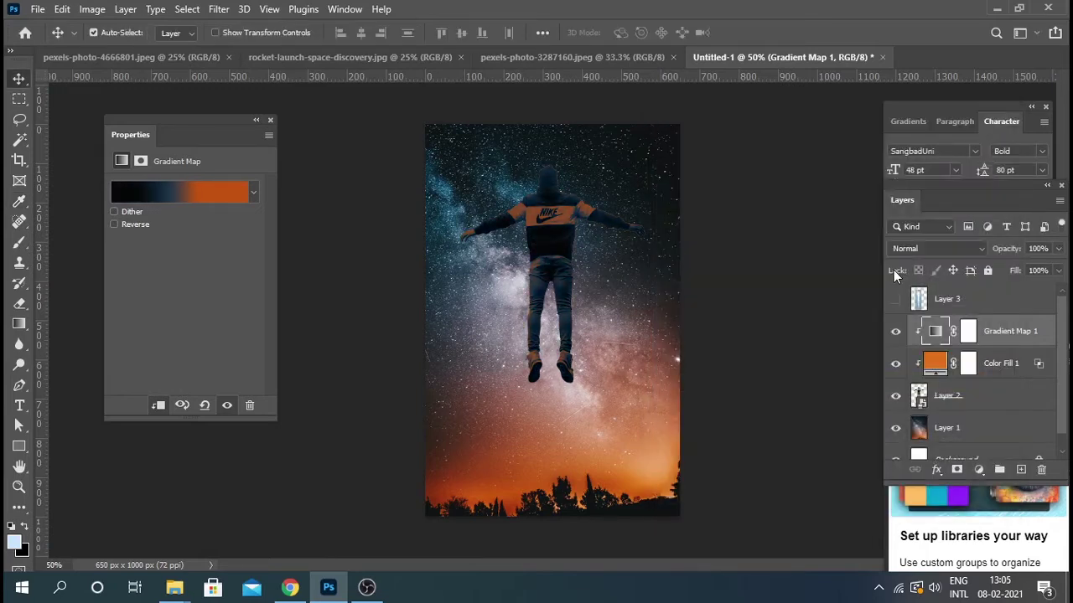
Step: Add a Solid Color fill layer in vivid blue 007fb1 above Color Fill 1
click(896, 336)
click(1002, 368)
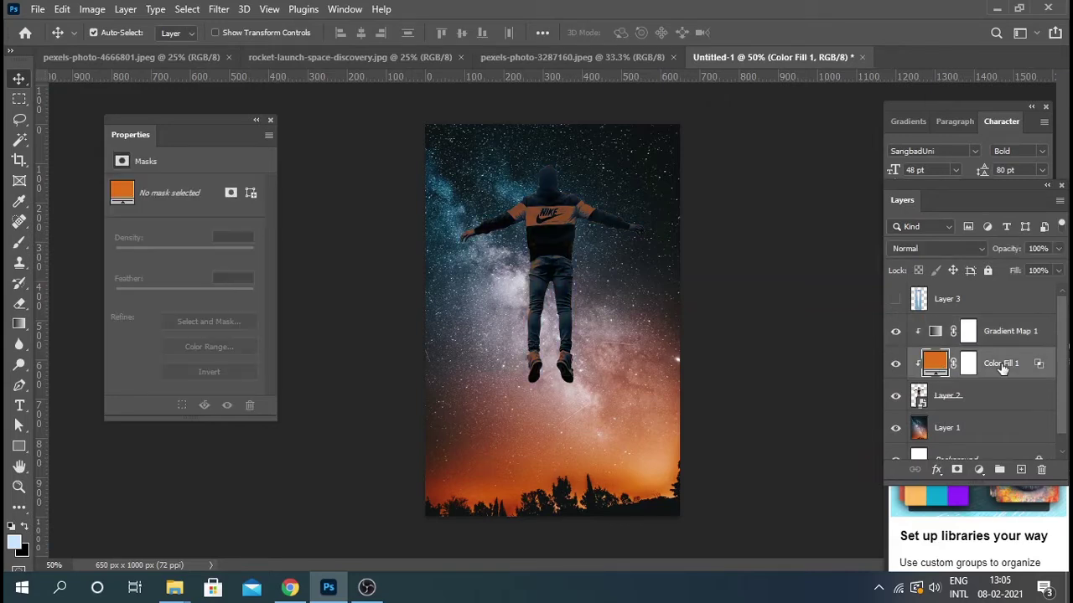
click(978, 470)
click(996, 203)
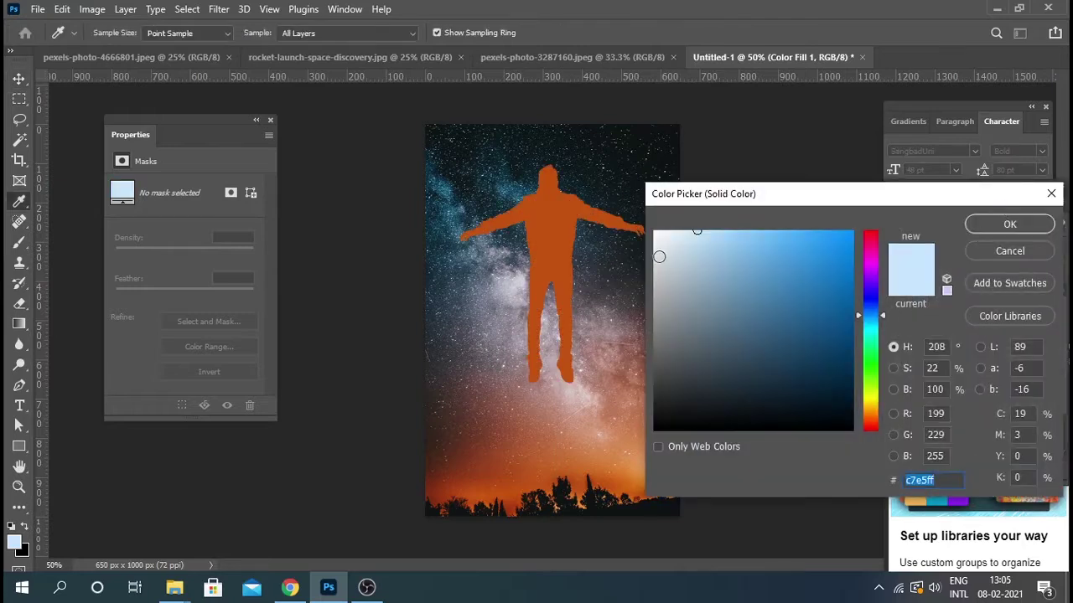
click(509, 183)
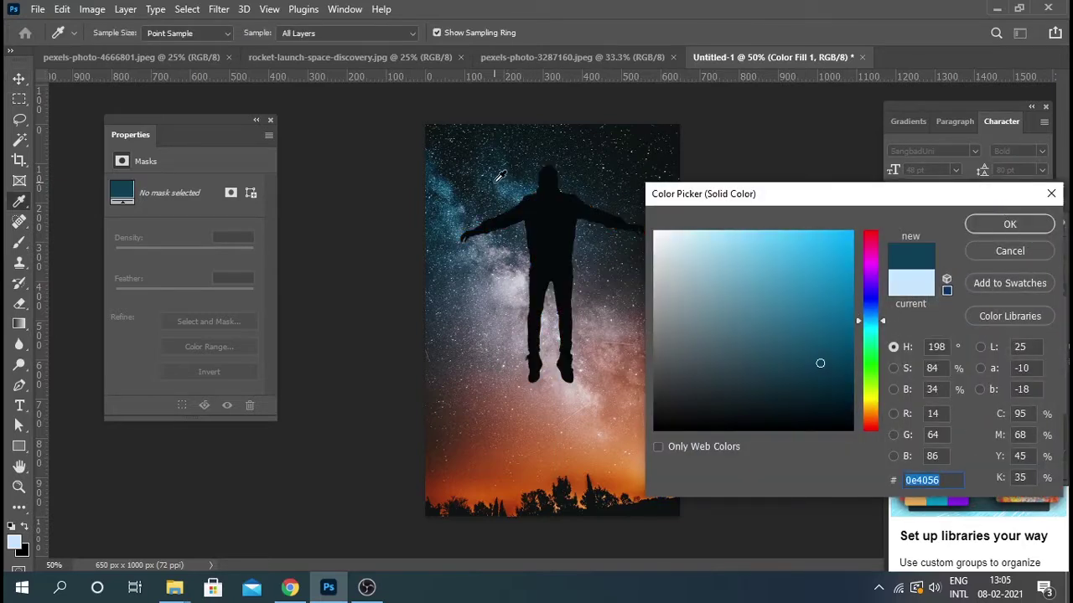
drag(840, 340, 851, 292)
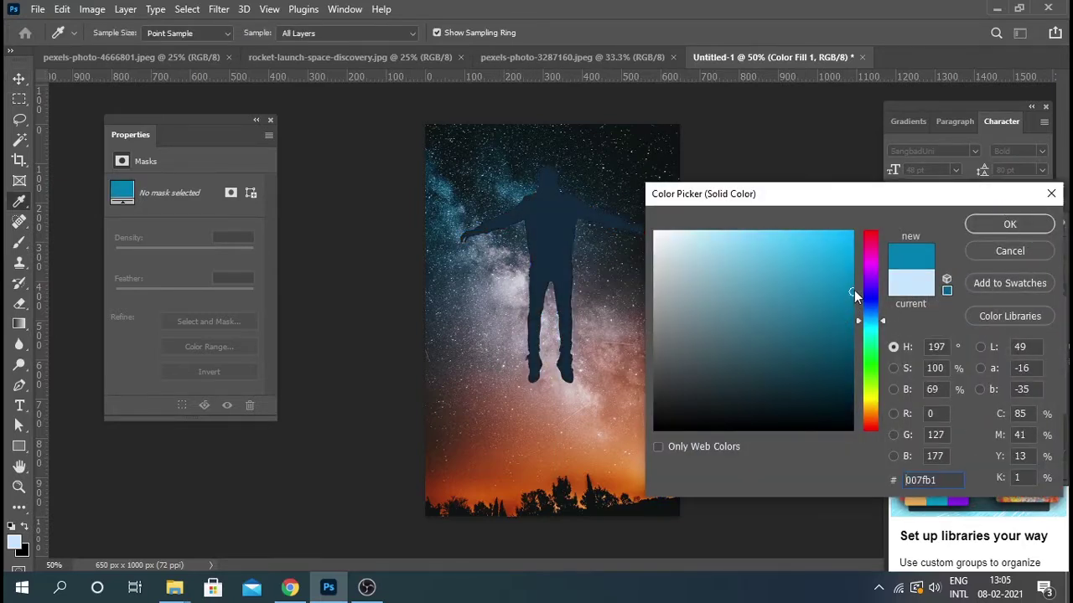
click(984, 224)
Step: Move the blue fill's Underlying Layer Blend If black slider right so hoodie details show through
click(930, 472)
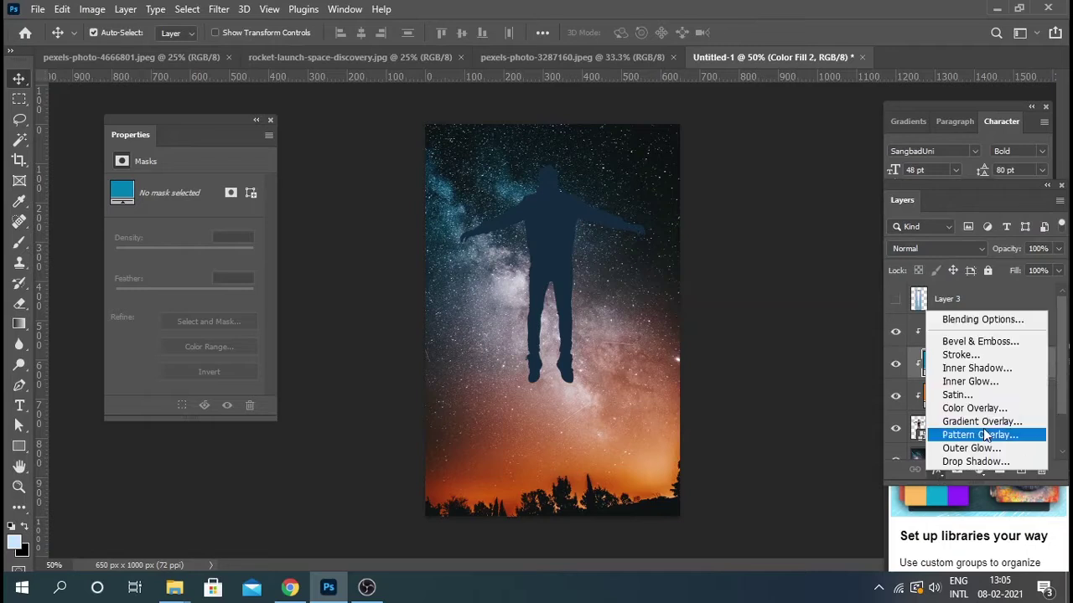
click(975, 326)
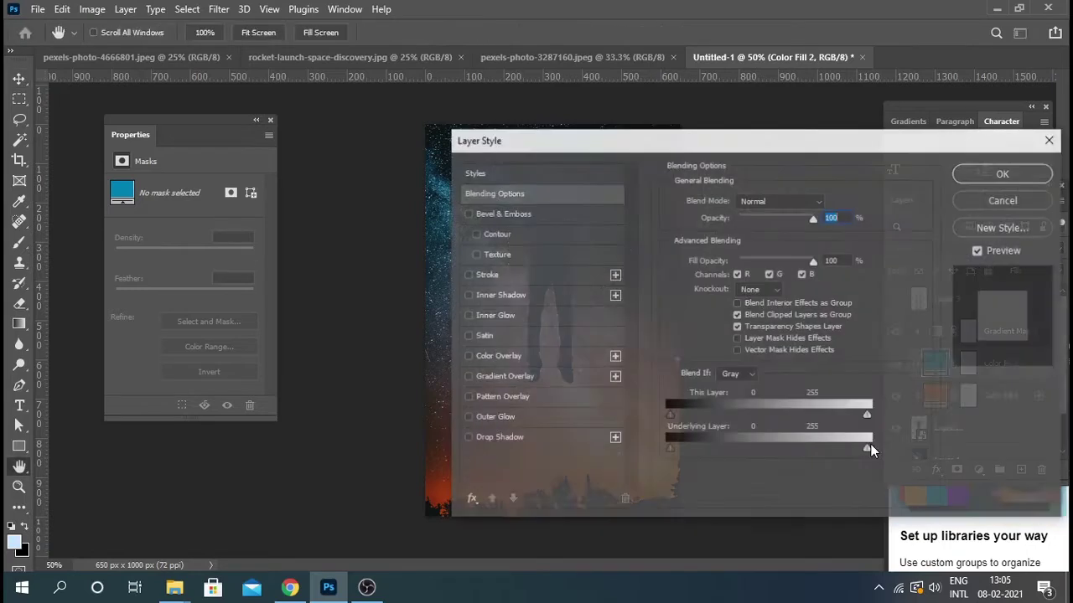
drag(695, 143, 890, 147)
mouse_move(870, 447)
mouse_down()
mouse_move(951, 459)
mouse_move(853, 457)
mouse_move(962, 458)
mouse_up()
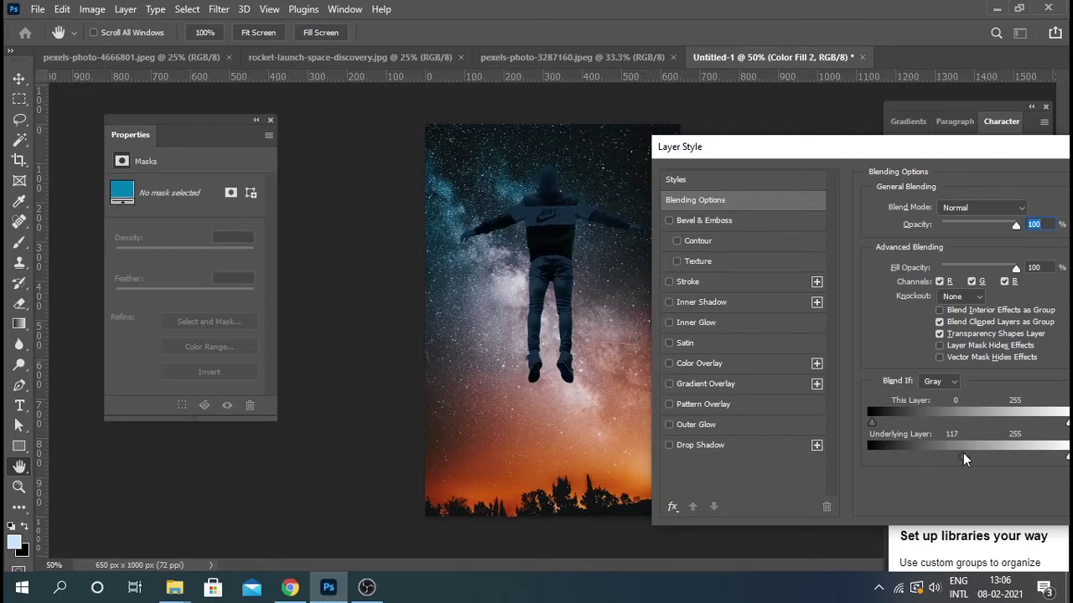
drag(838, 147, 784, 147)
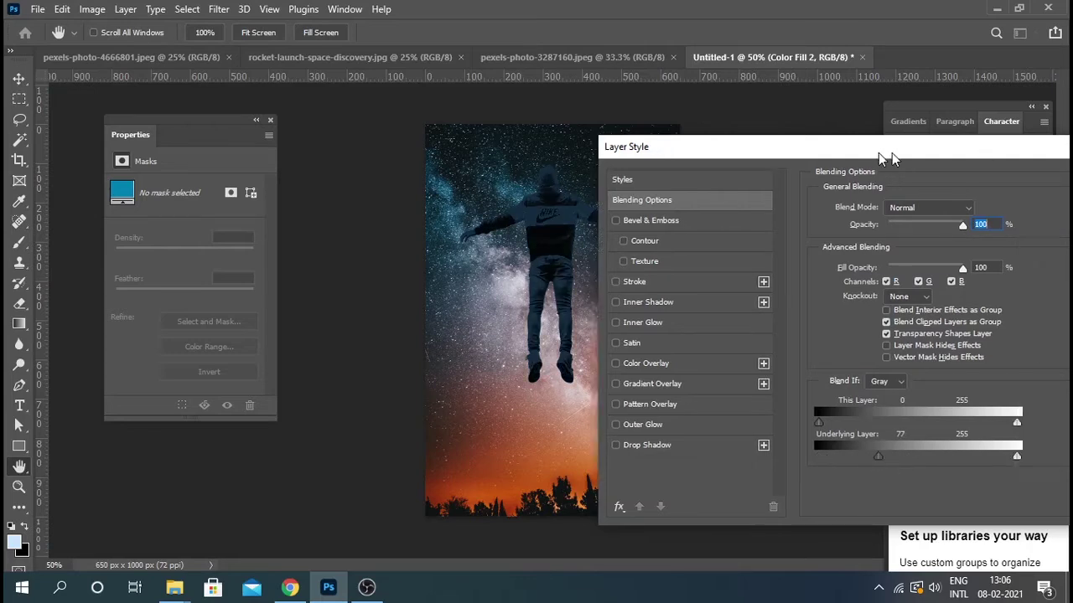
key(Return)
double_click(935, 363)
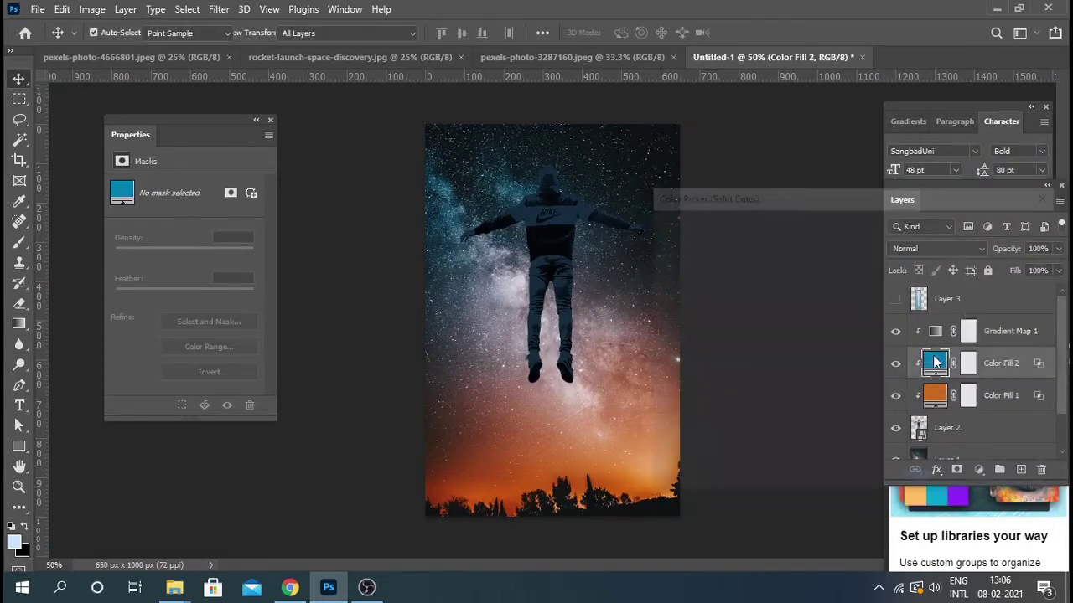
click(997, 252)
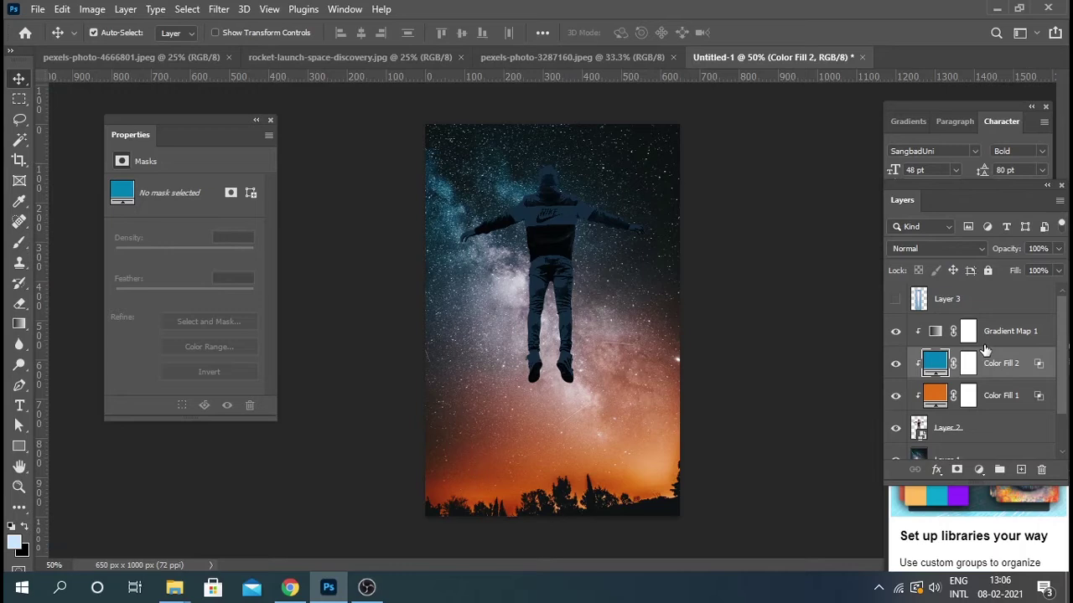
Step: Hide Color Fill 2 and add a Curves adjustment above Gradient Map 1
click(897, 365)
click(1004, 402)
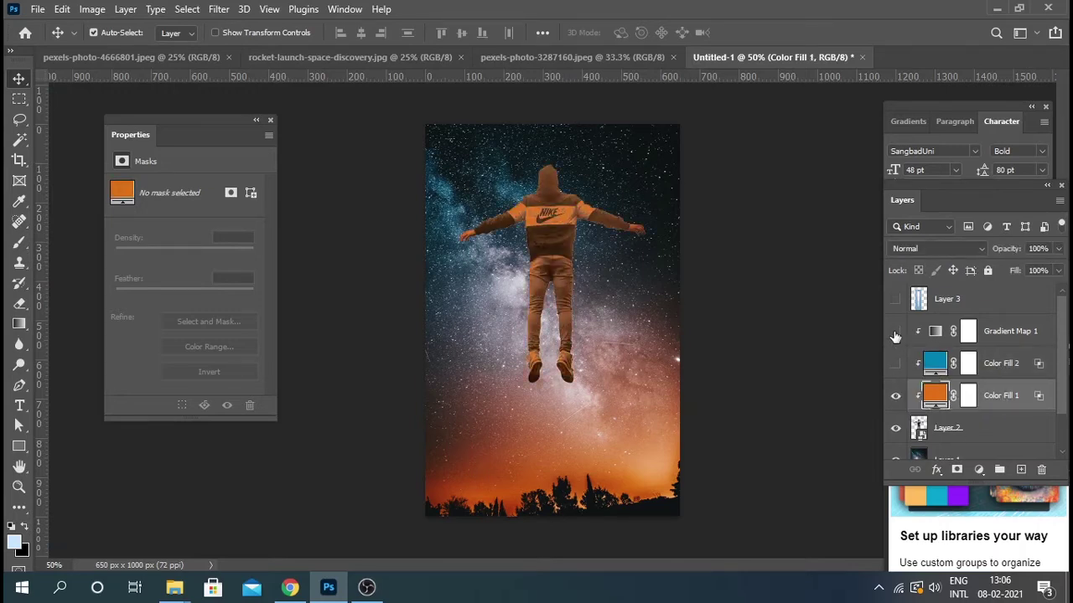
click(968, 332)
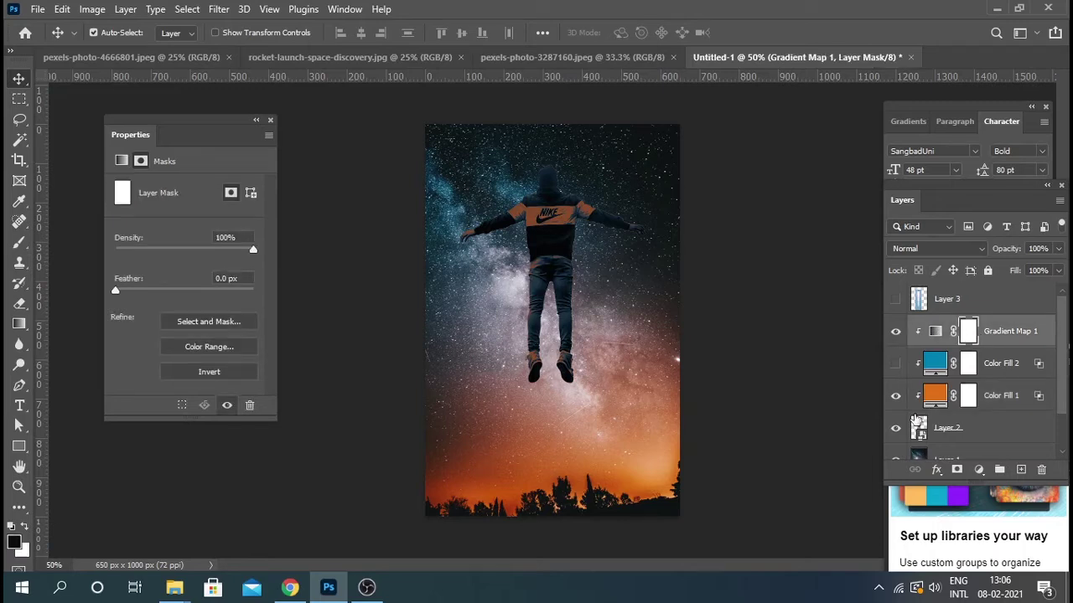
click(978, 470)
click(976, 340)
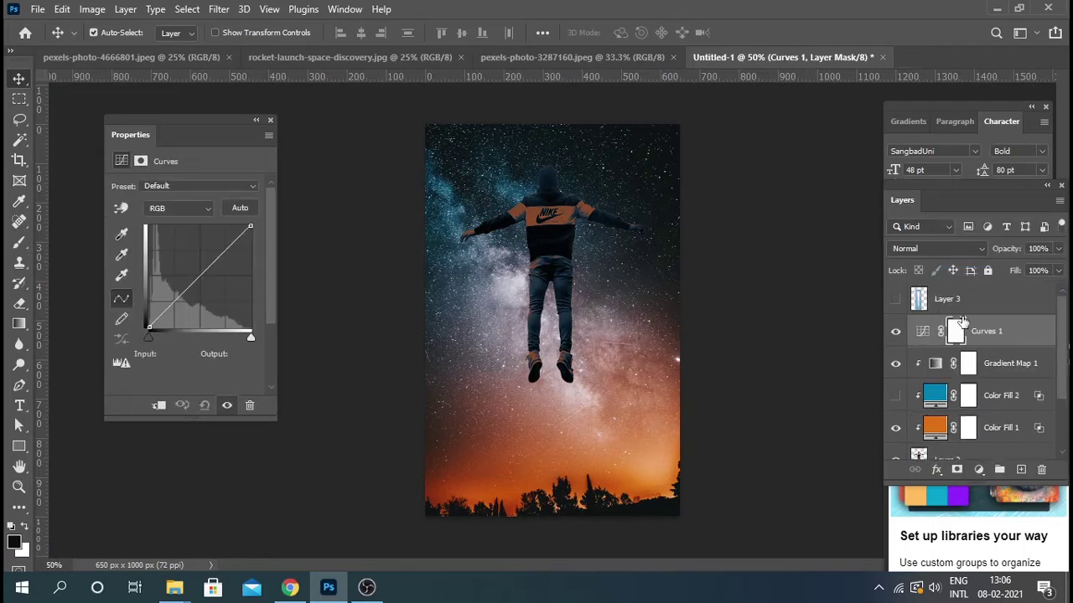
Step: Bend the Curves points to brighten highlights and clip Curves 1 to the layer below
mouse_move(201, 282)
mouse_down()
mouse_move(212, 286)
mouse_move(181, 311)
mouse_up()
drag(232, 259, 237, 259)
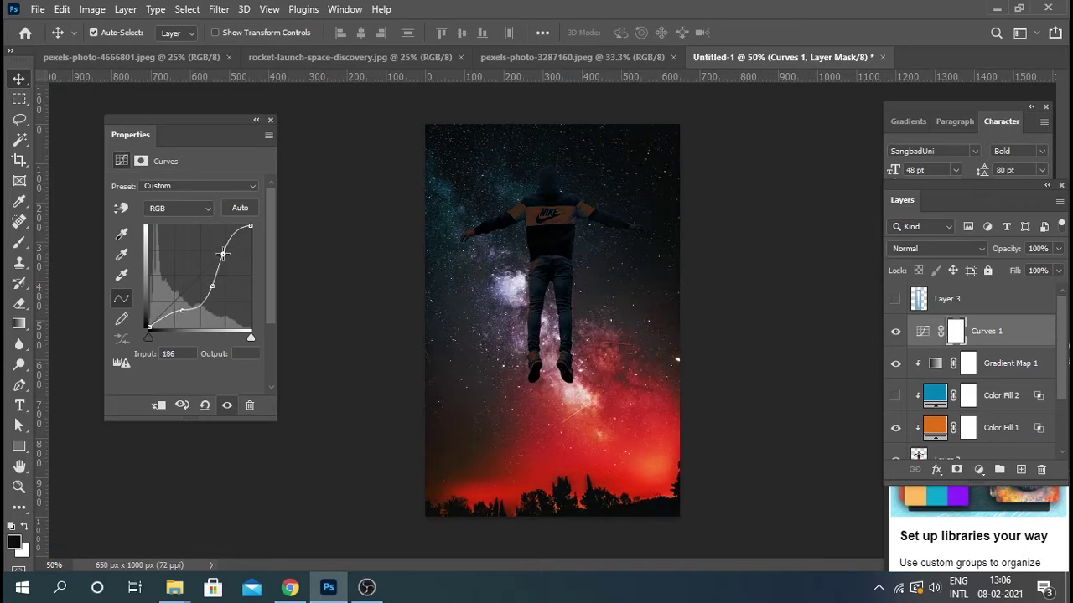
click(158, 405)
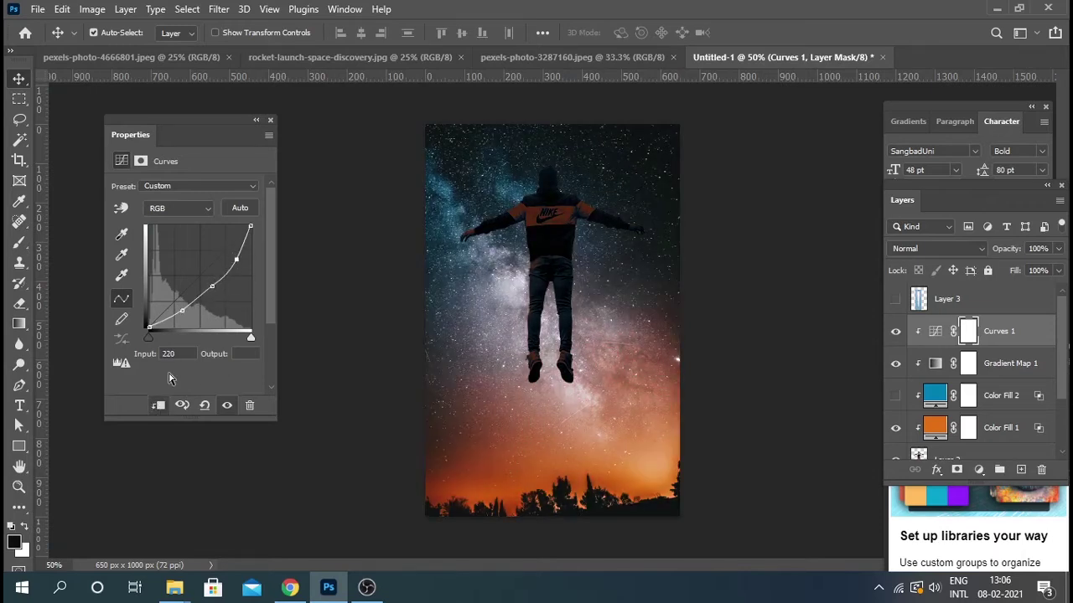
drag(212, 287, 221, 291)
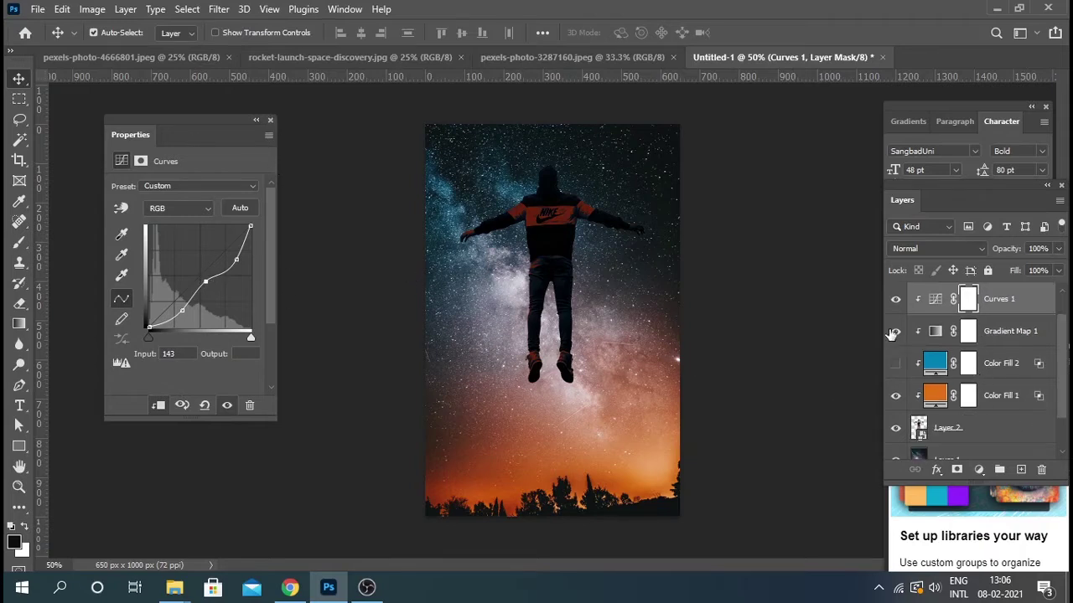
Step: Compare the image with and without Gradient Map 1, then target its layer mask
click(1006, 360)
mouse_move(1006, 356)
mouse_down()
mouse_move(995, 341)
mouse_move(998, 374)
mouse_up()
click(895, 363)
click(895, 364)
click(968, 365)
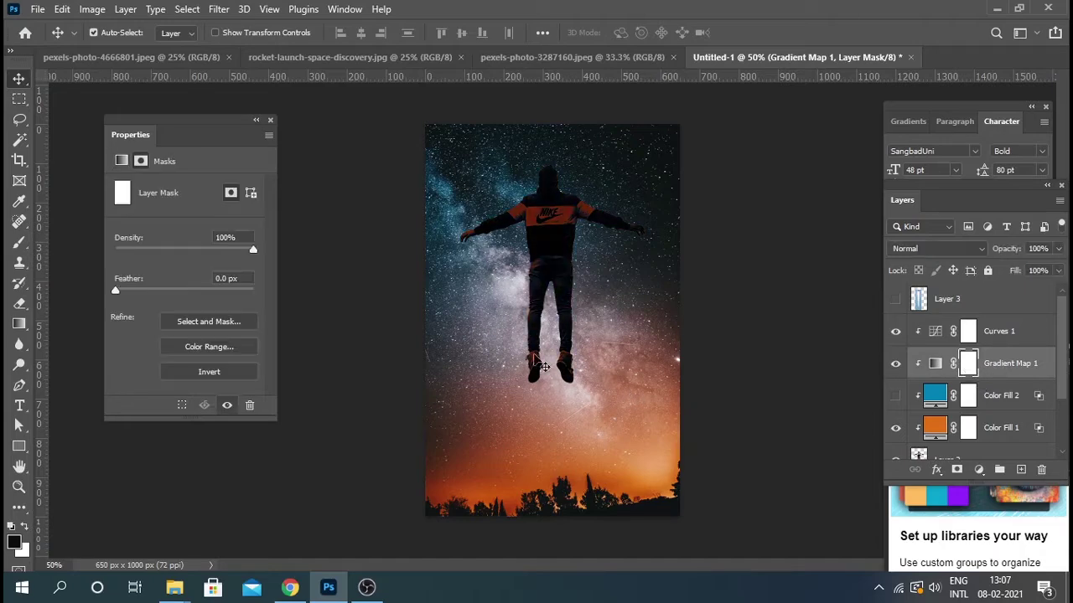
Step: Set up a small Brush at 50% opacity and 42% flow, zoomed in on the arm
click(16, 244)
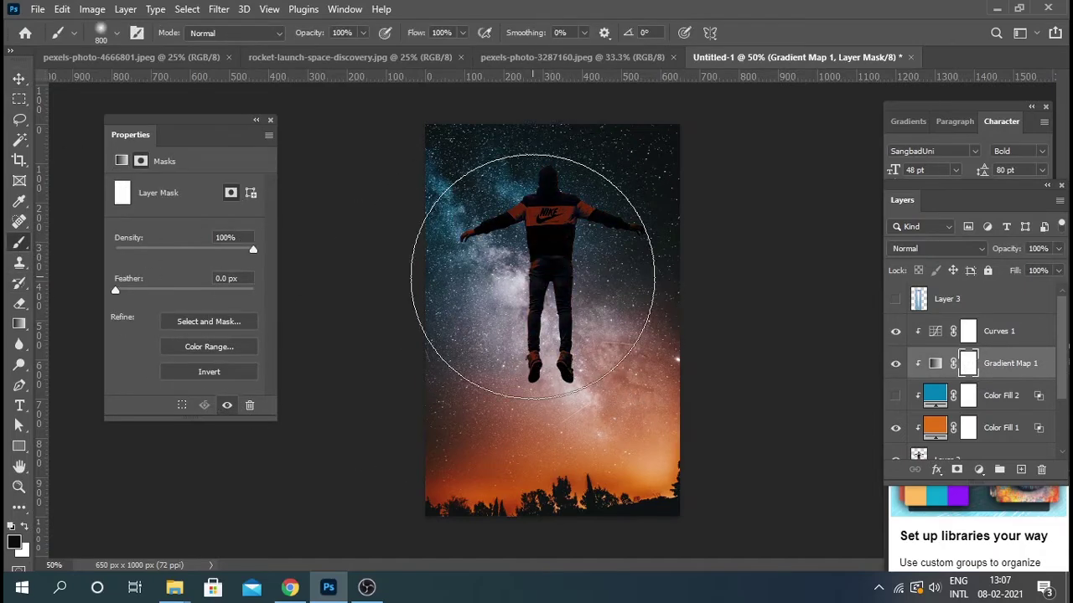
scroll(533, 276, up, 4)
drag(578, 209, 590, 484)
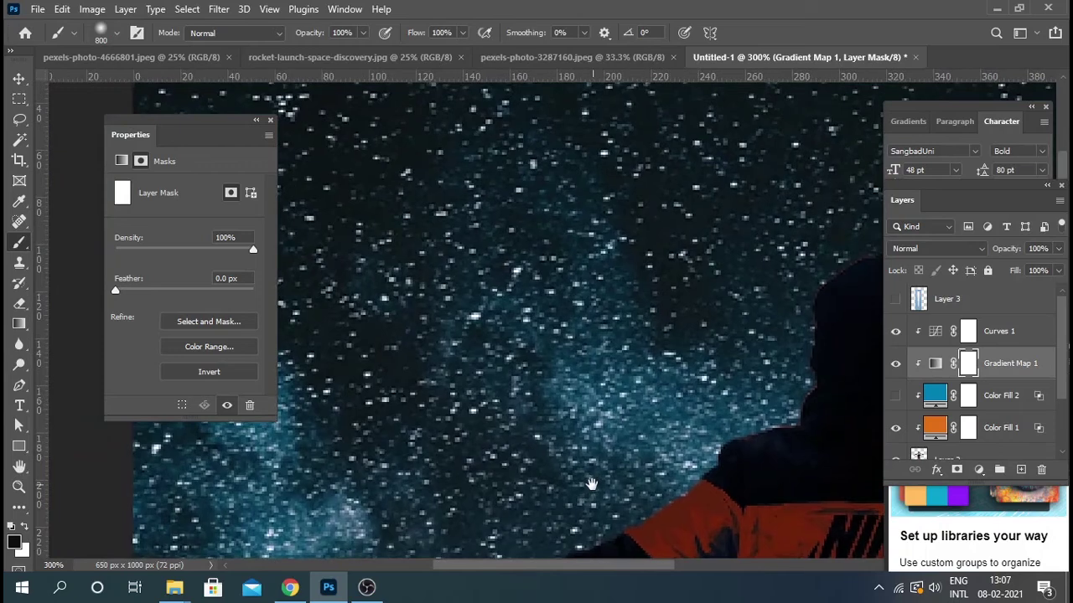
key(bracketleft)
key(bracketleft)
key(bracketleft)
key(bracketleft)
key(bracketleft)
key(bracketleft)
key(bracketleft)
key(bracketleft)
key(bracketleft)
drag(665, 364, 679, 290)
key(5)
key(shift+4)
key(shift+2)
key(bracketleft)
Step: Paint orange light onto the upper arm, shoulder and hood, ending at 100% opacity, 91% flow
mouse_move(562, 400)
mouse_down()
mouse_move(723, 297)
mouse_move(677, 319)
mouse_move(658, 350)
mouse_move(419, 425)
mouse_move(503, 390)
mouse_move(668, 391)
mouse_move(537, 442)
mouse_up()
drag(614, 229, 570, 364)
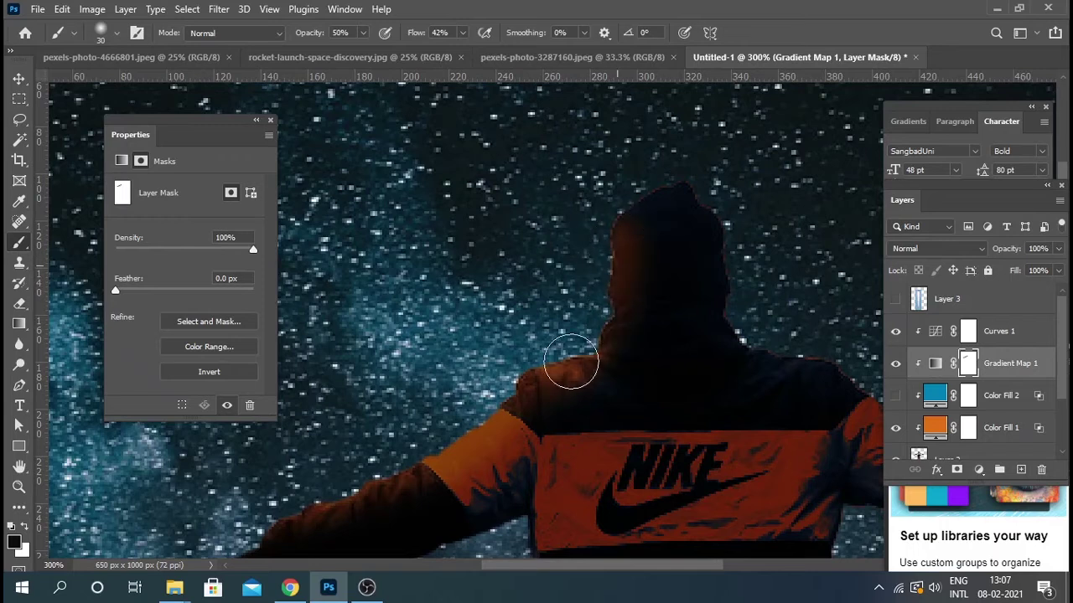
drag(364, 33, 402, 56)
drag(461, 33, 501, 55)
mouse_move(620, 201)
mouse_down()
mouse_move(721, 206)
mouse_move(582, 320)
mouse_up()
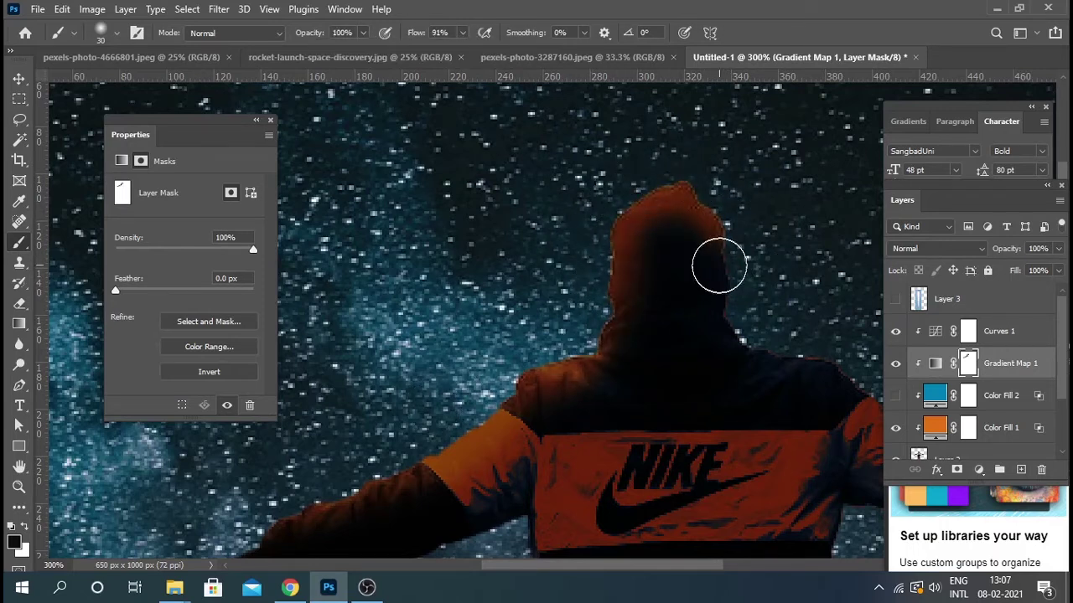
Step: Bring the right arm into view and set a halved brush at 35% opacity, 33% flow
drag(835, 347, 657, 268)
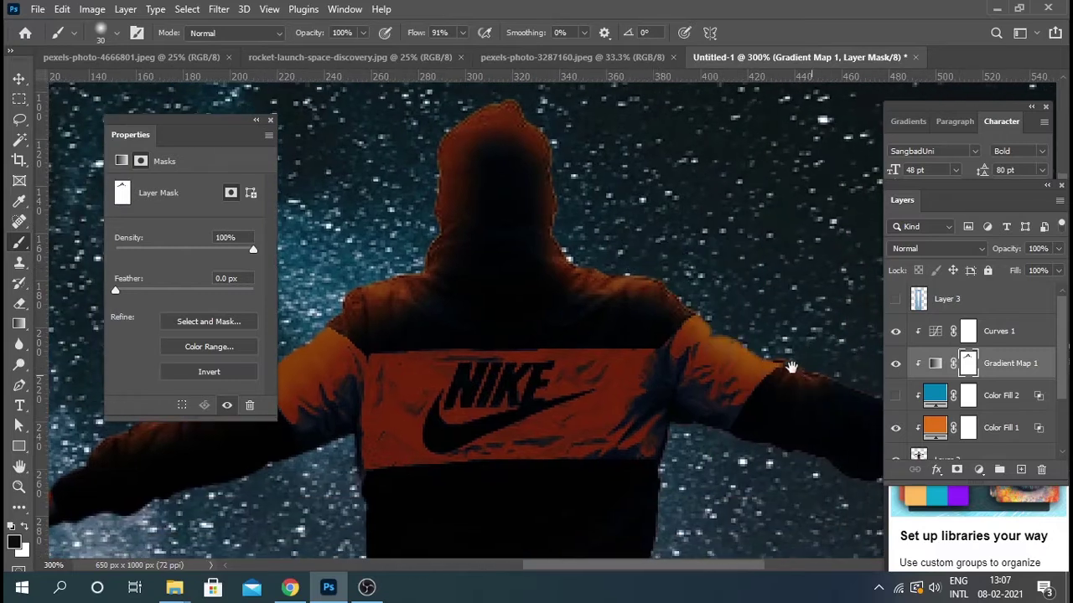
drag(790, 366, 651, 287)
key(bracketleft)
key(bracketleft)
key(bracketleft)
drag(462, 33, 417, 52)
click(362, 32)
click(867, 413)
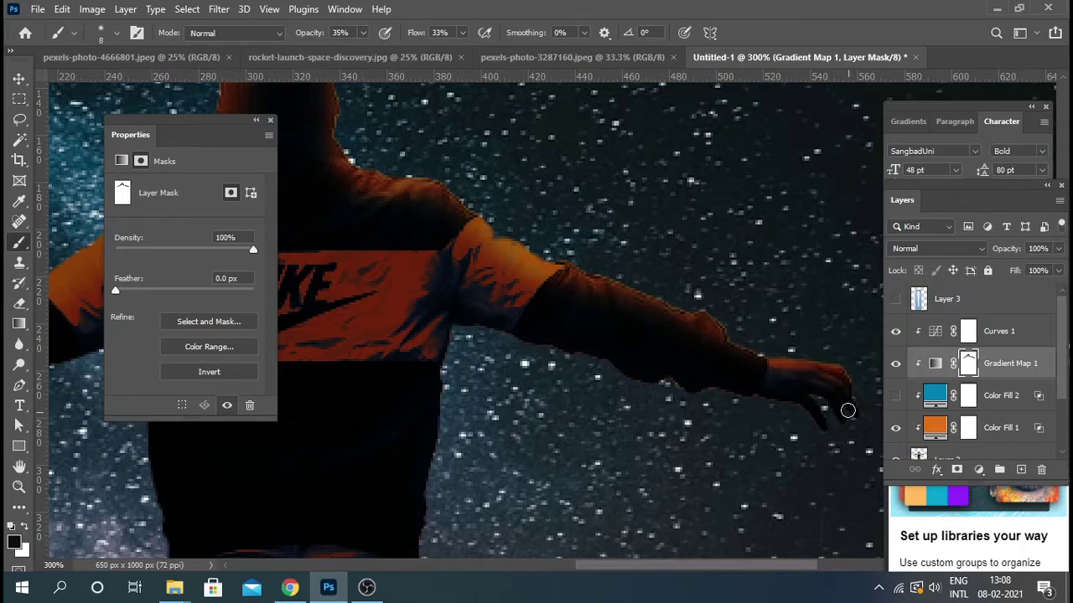
Step: Move to the legs with a size-25 brush at 55% opacity and 76% flow
mouse_move(649, 424)
mouse_down()
mouse_move(735, 304)
mouse_move(785, 135)
mouse_up()
key(bracketright)
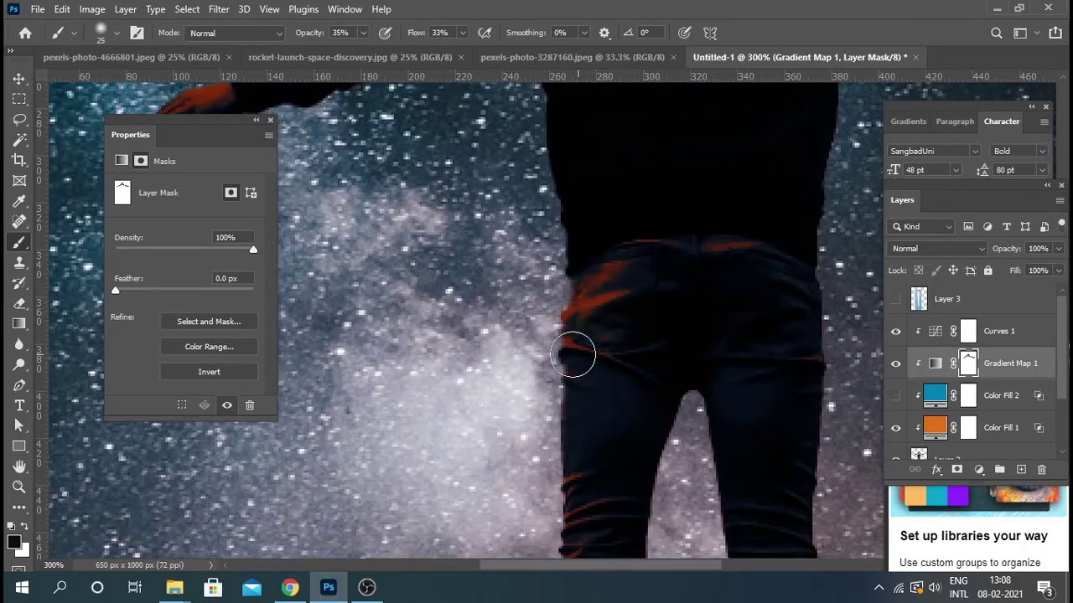
scroll(629, 390, down, 3)
key(shift+7)
key(shift+6)
key(5)
key(5)
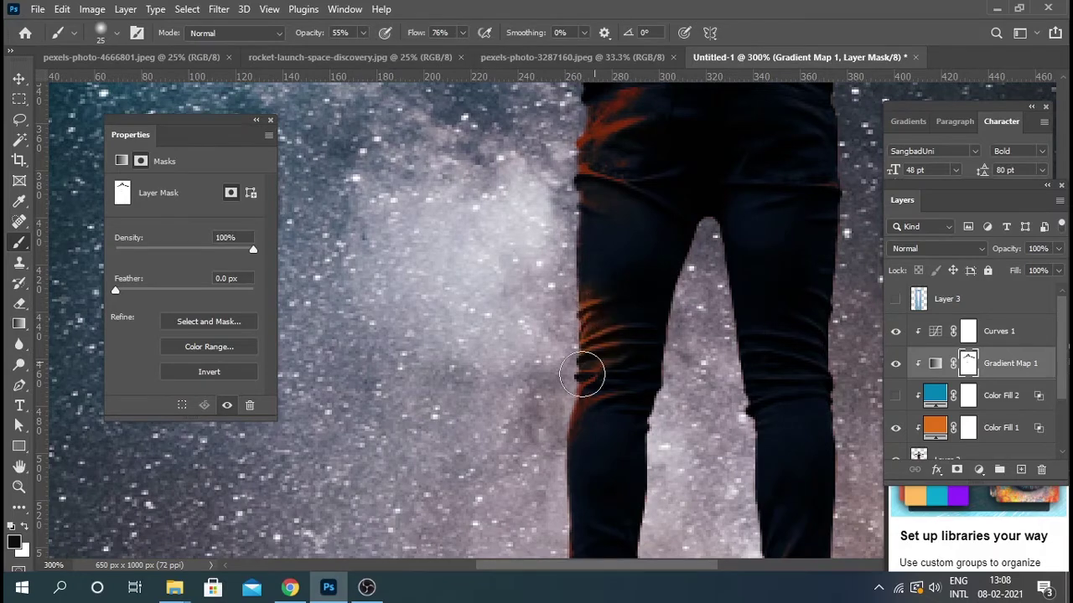
Step: Brush soft light over the legs, then turn on the Color Fill 2 tint
scroll(598, 383, up, 2)
drag(587, 289, 681, 237)
scroll(681, 238, up, 2)
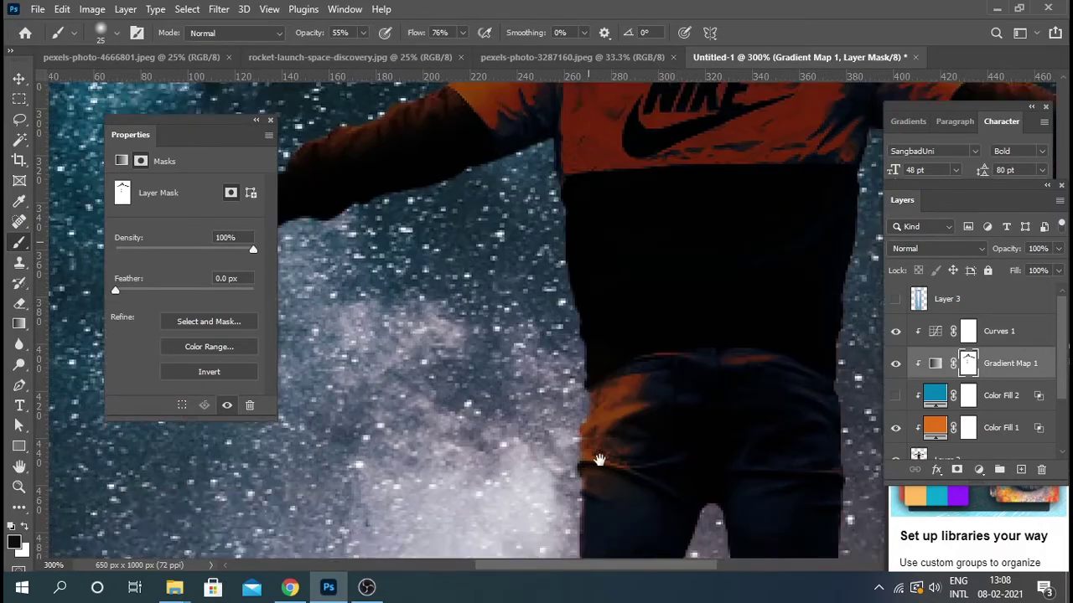
scroll(574, 251, up, 1)
scroll(575, 373, up, 2)
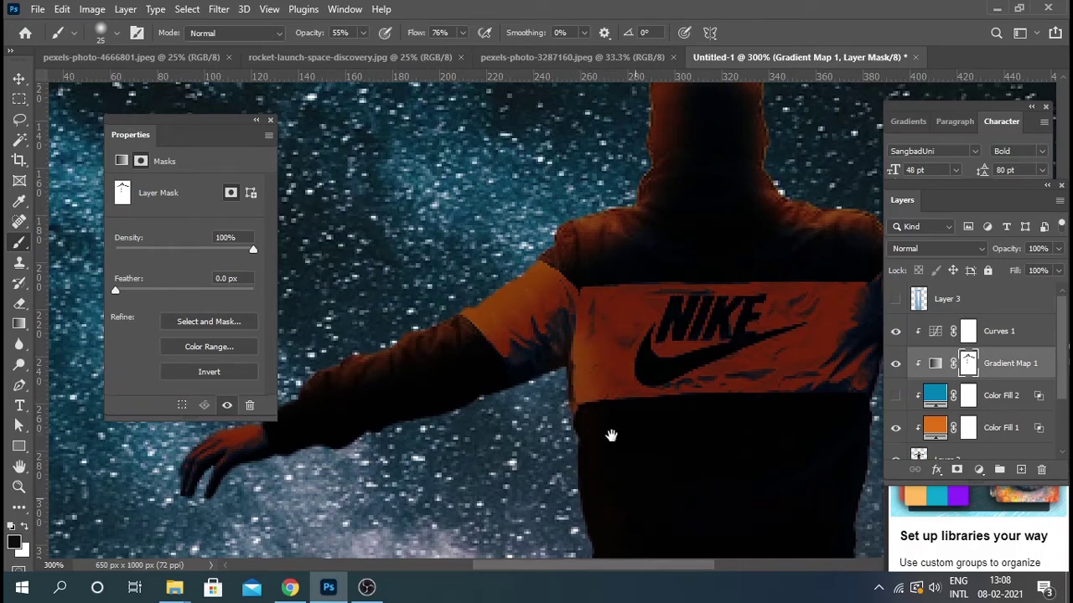
scroll(610, 435, down, 3)
scroll(588, 247, down, 3)
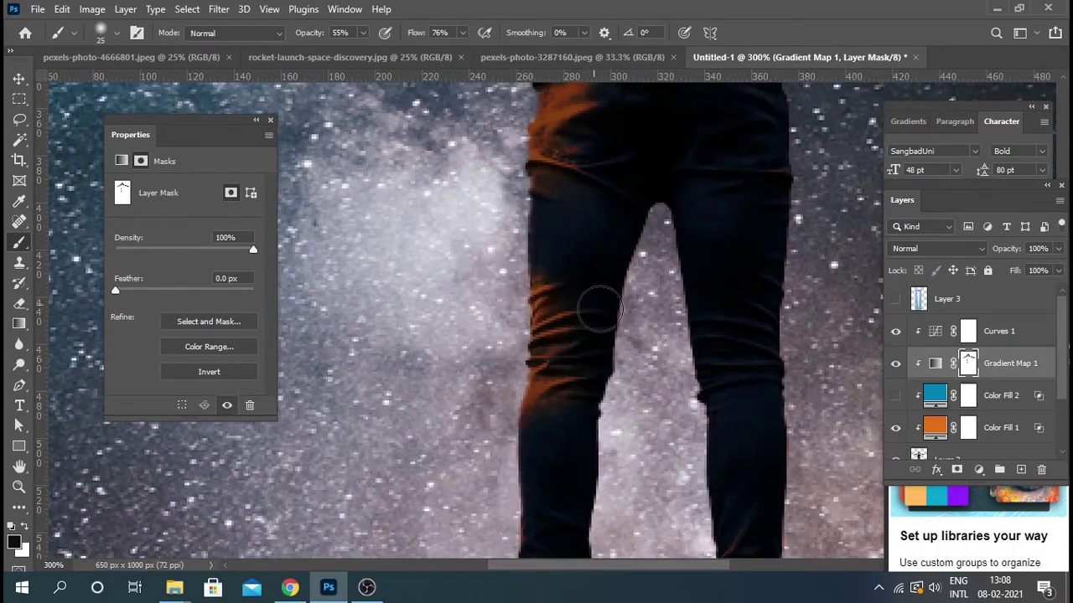
scroll(553, 243, down, 3)
scroll(564, 230, down, 3)
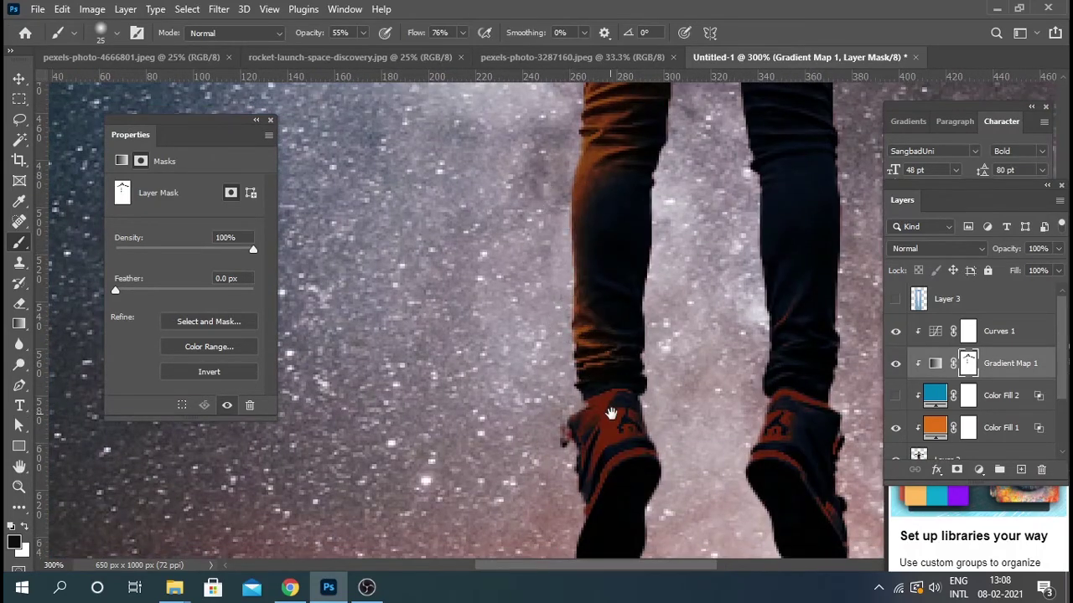
scroll(610, 386, down, 3)
scroll(677, 376, right, 3)
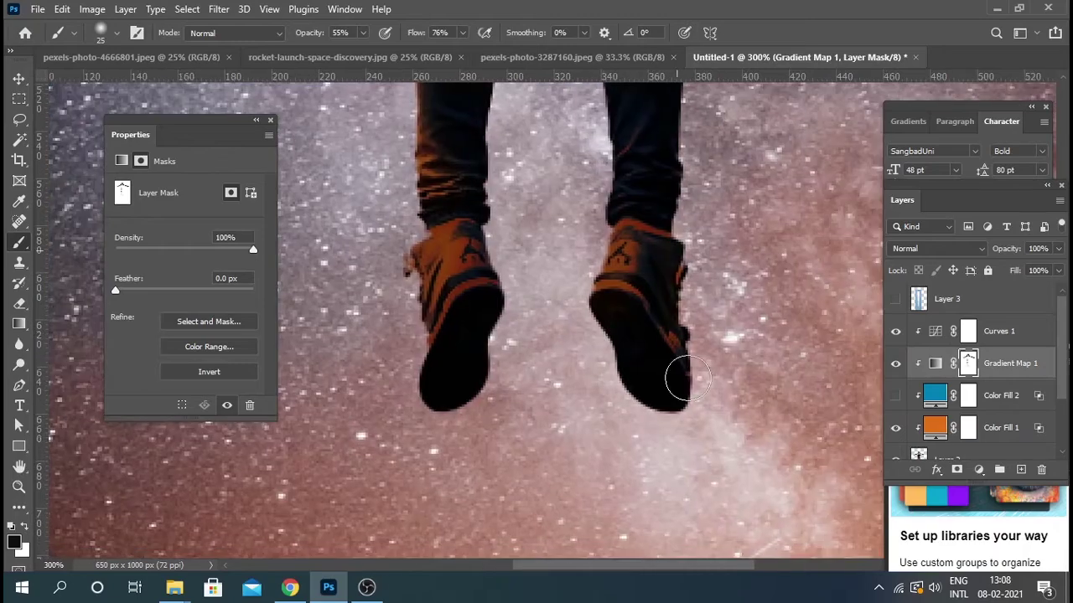
scroll(637, 419, up, 3)
scroll(610, 462, down, 3)
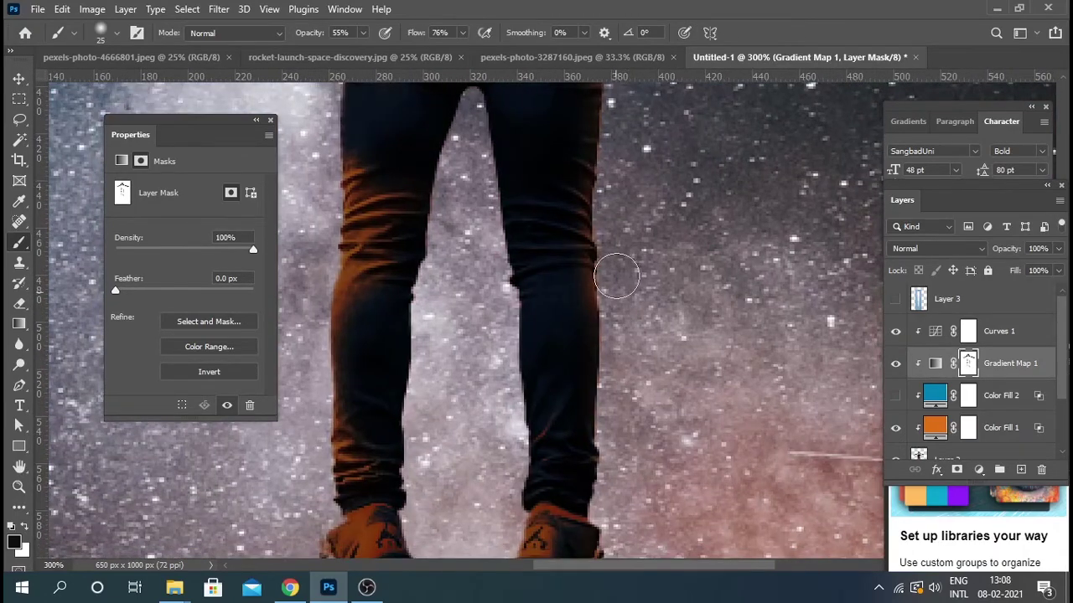
scroll(617, 276, up, 3)
scroll(617, 470, up, 3)
scroll(616, 503, up, 3)
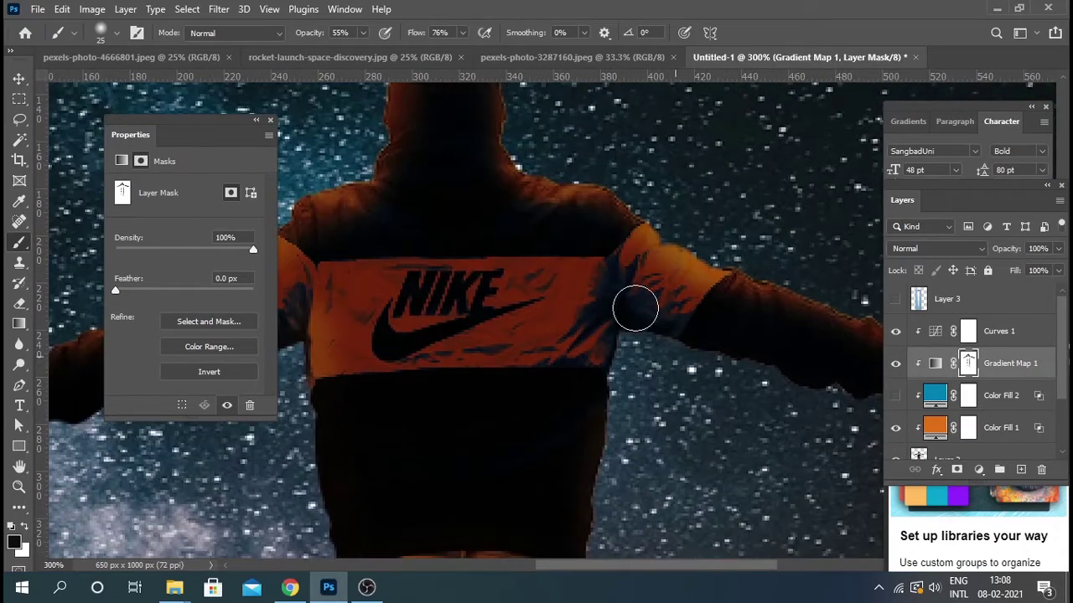
scroll(726, 386, up, 2)
scroll(725, 386, left, 1)
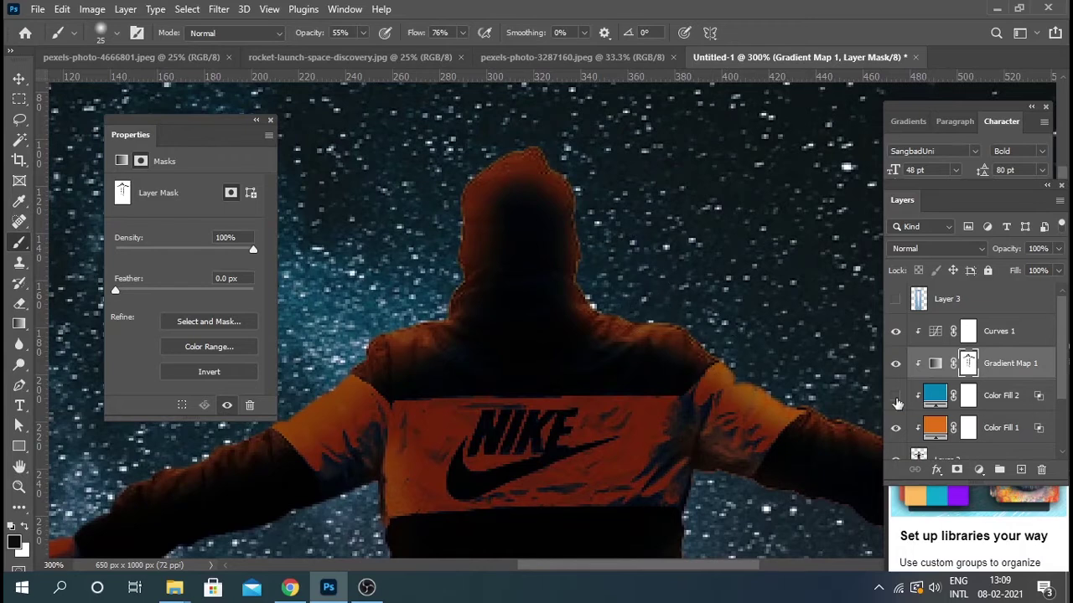
click(895, 399)
Step: Fill Color Fill 2's mask with black to hide the blue tint, viewing the whole figure
click(913, 403)
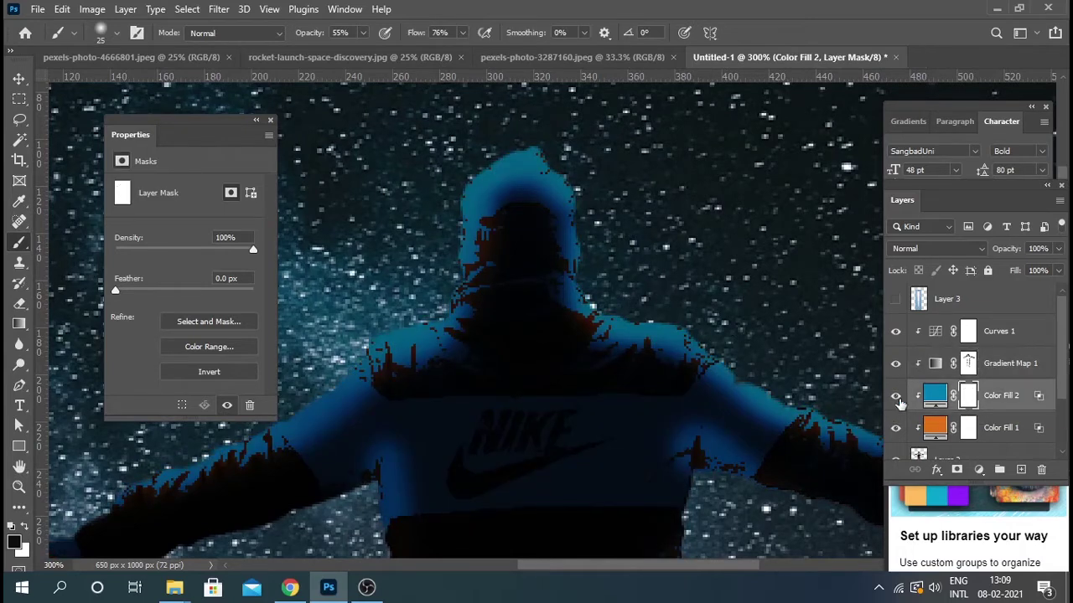
key(ctrl+alt+BackSpace)
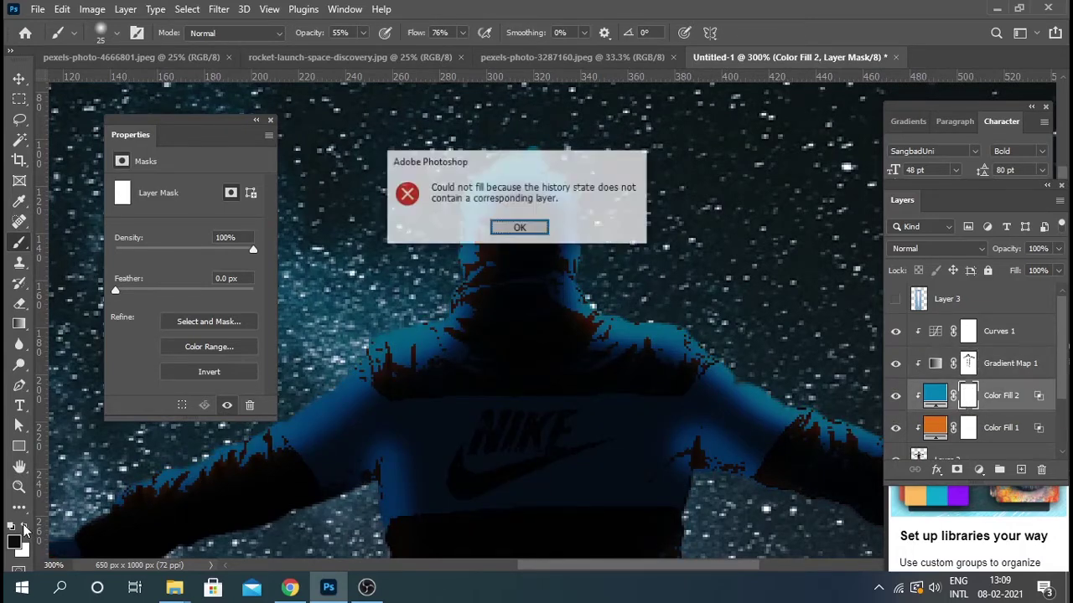
key(Return)
key(ctrl+BackSpace)
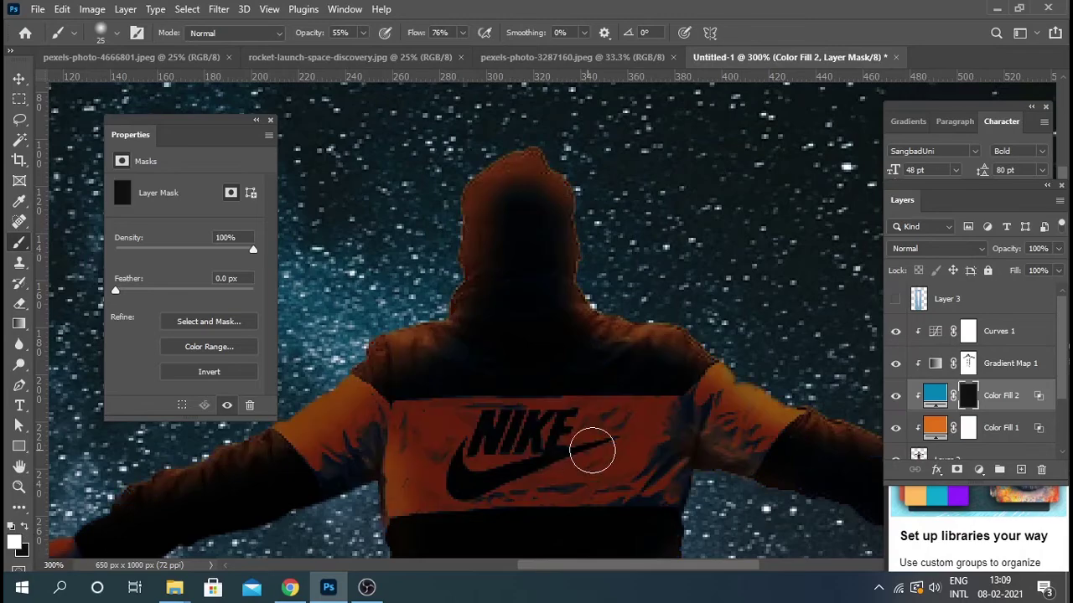
key(ctrl+minus)
scroll(603, 377, down, 5)
key(ctrl+minus)
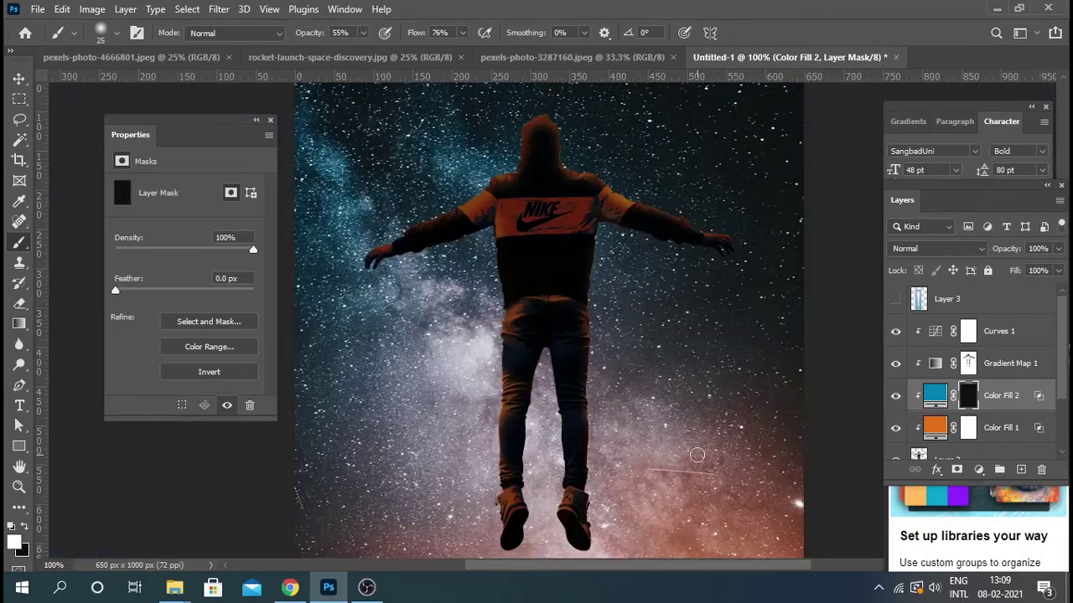
key(ctrl+minus)
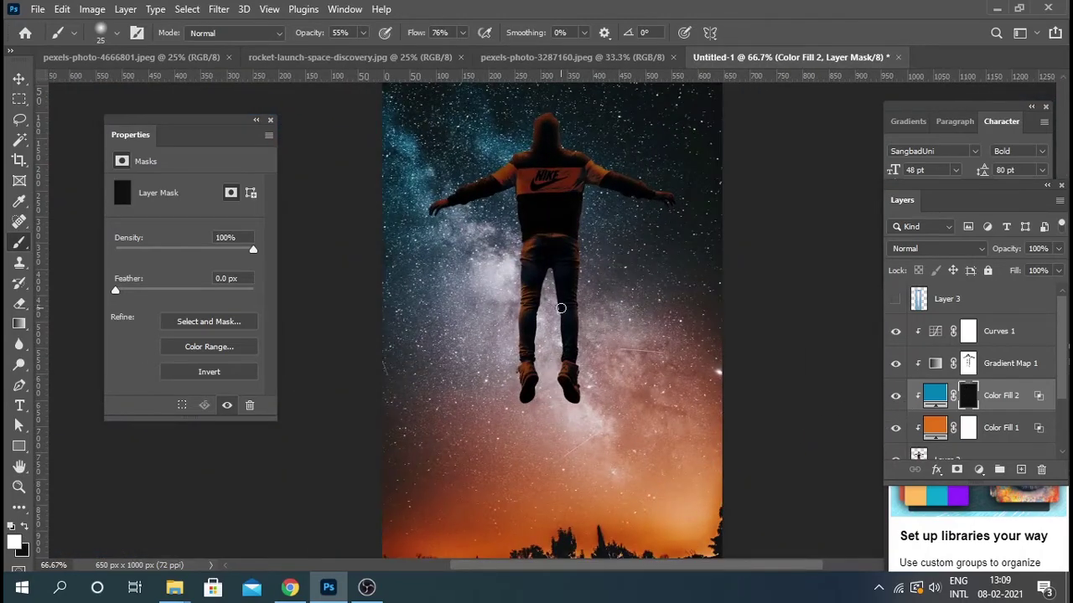
drag(587, 318, 604, 435)
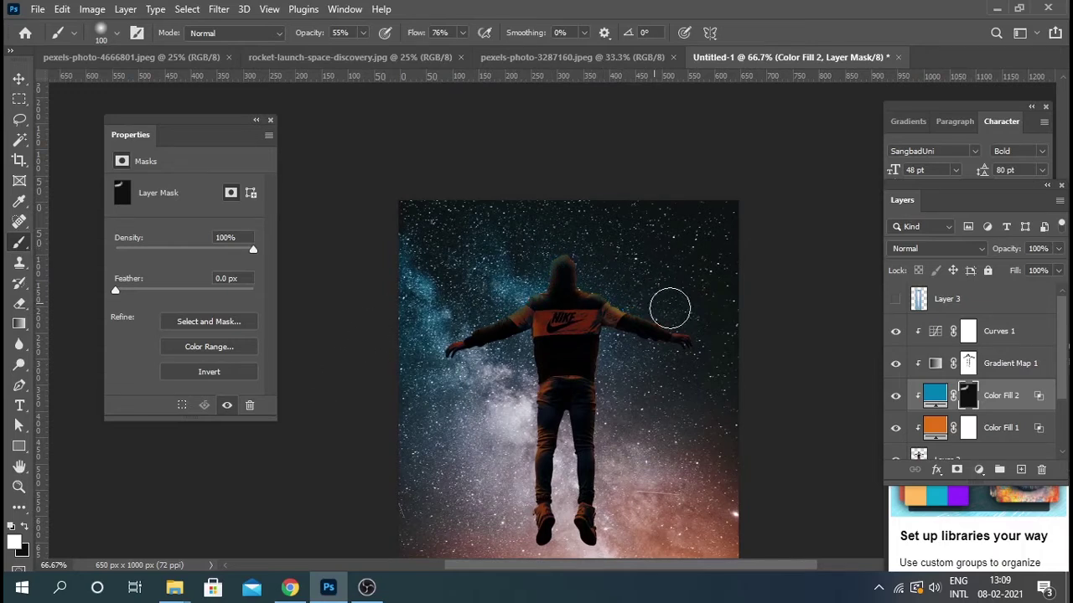
drag(651, 424, 687, 382)
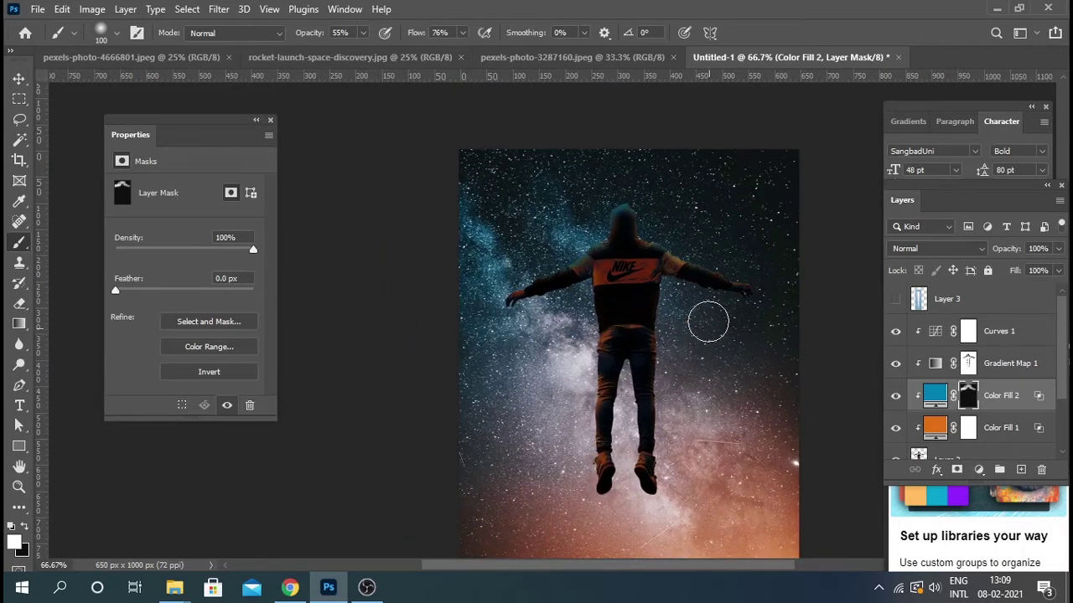
Step: Change Color Fill 2's colour to lighter cyan 43caff and reselect its mask
double_click(935, 397)
click(815, 275)
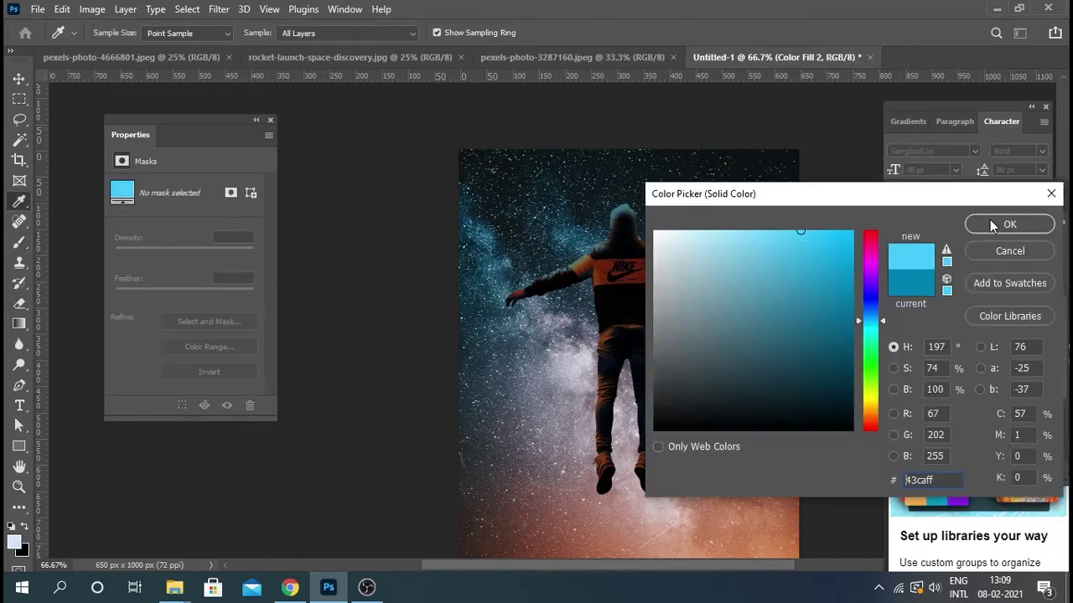
click(992, 227)
click(968, 396)
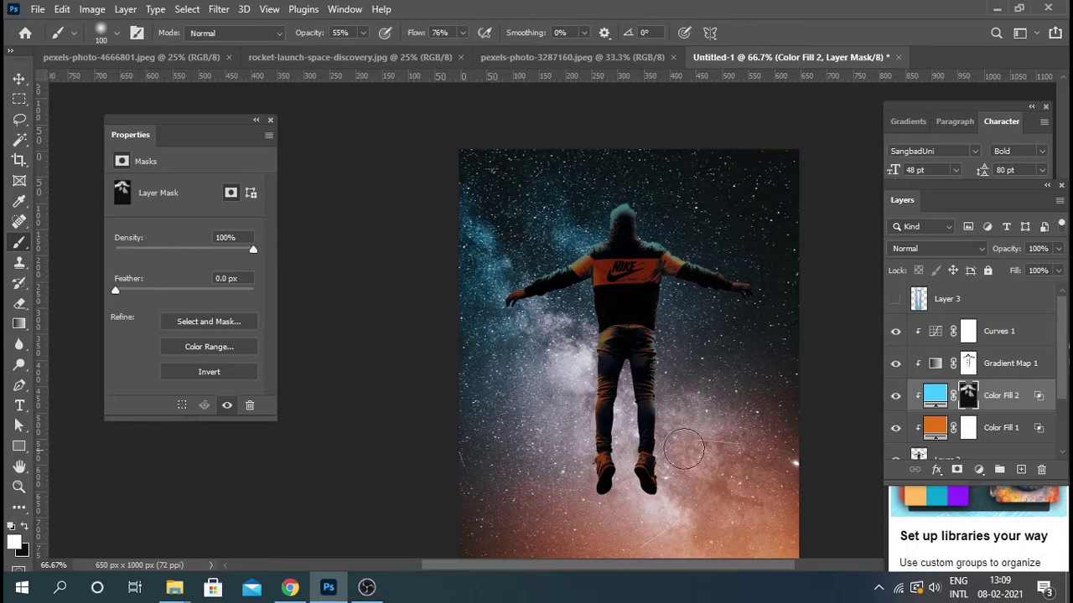
key(x)
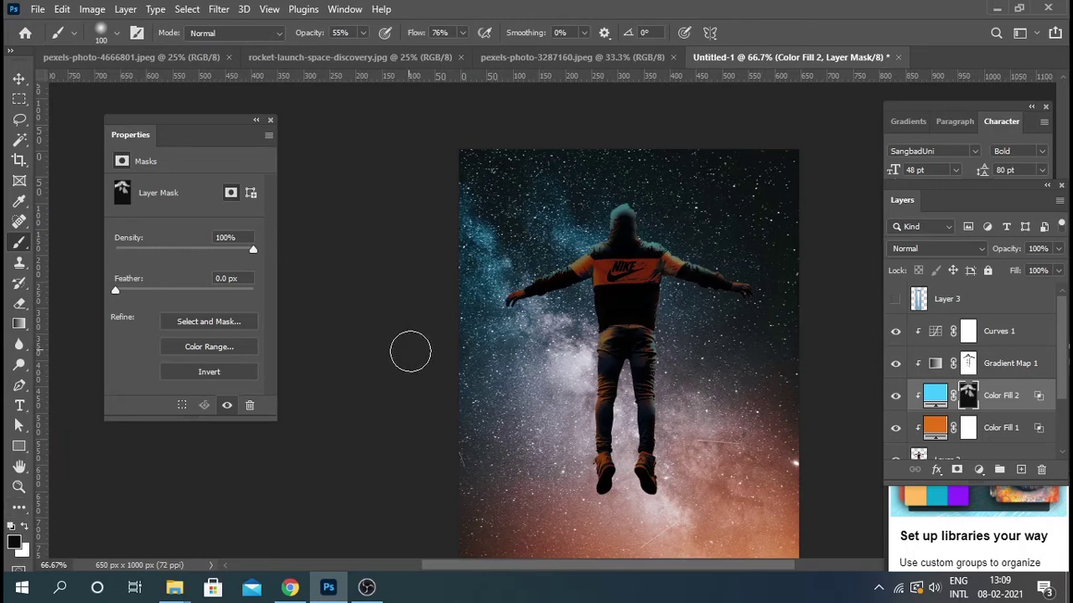
drag(708, 370, 685, 320)
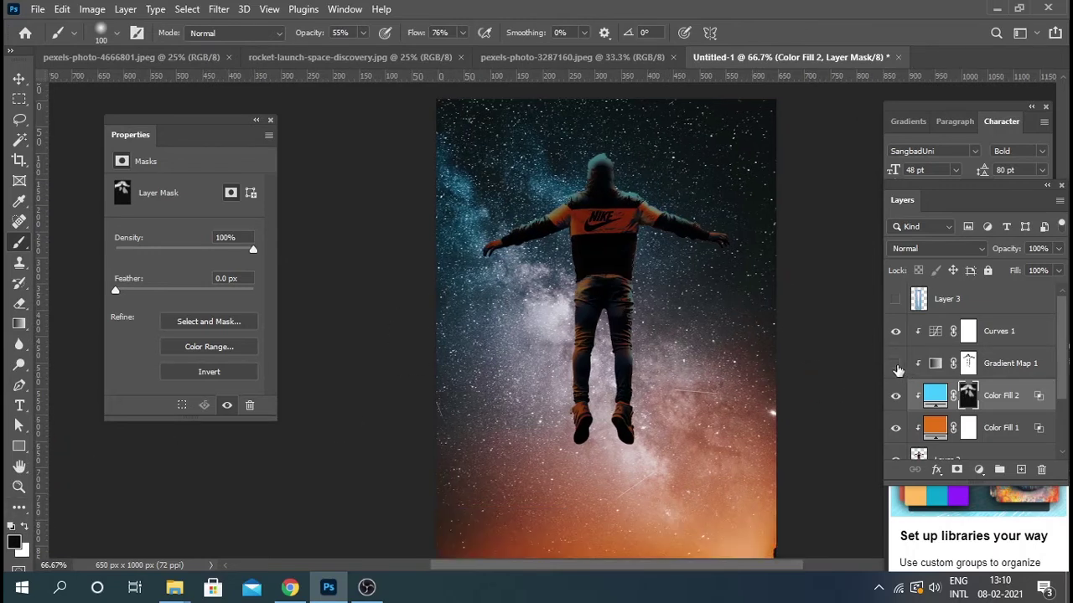
Step: Add an Exposure adjustment above Curves 1, clipped to the man, with +0.76 exposure and 0.79 gamma
click(909, 334)
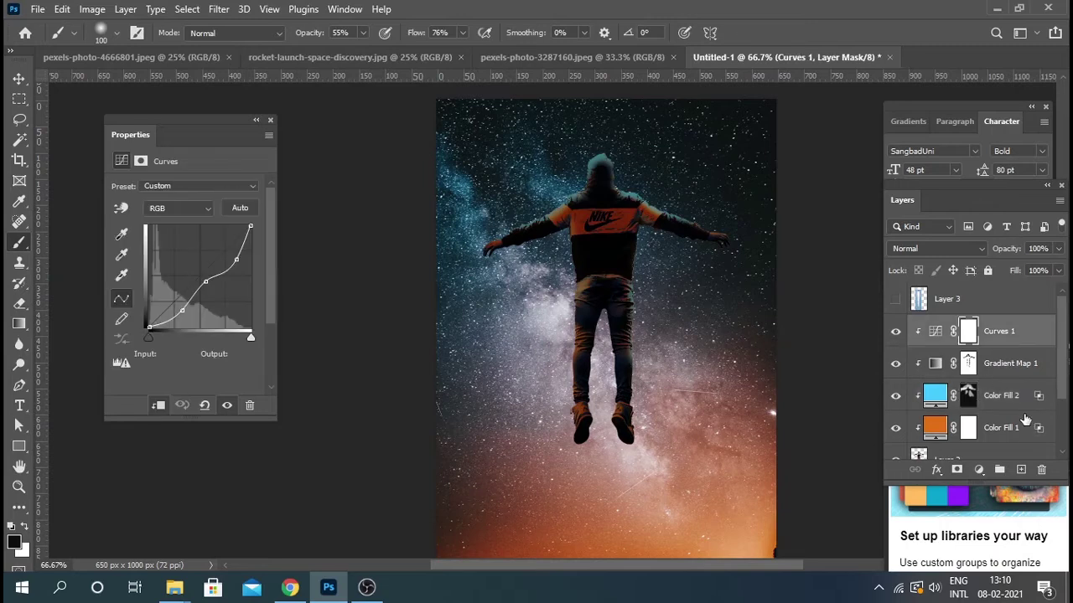
click(978, 470)
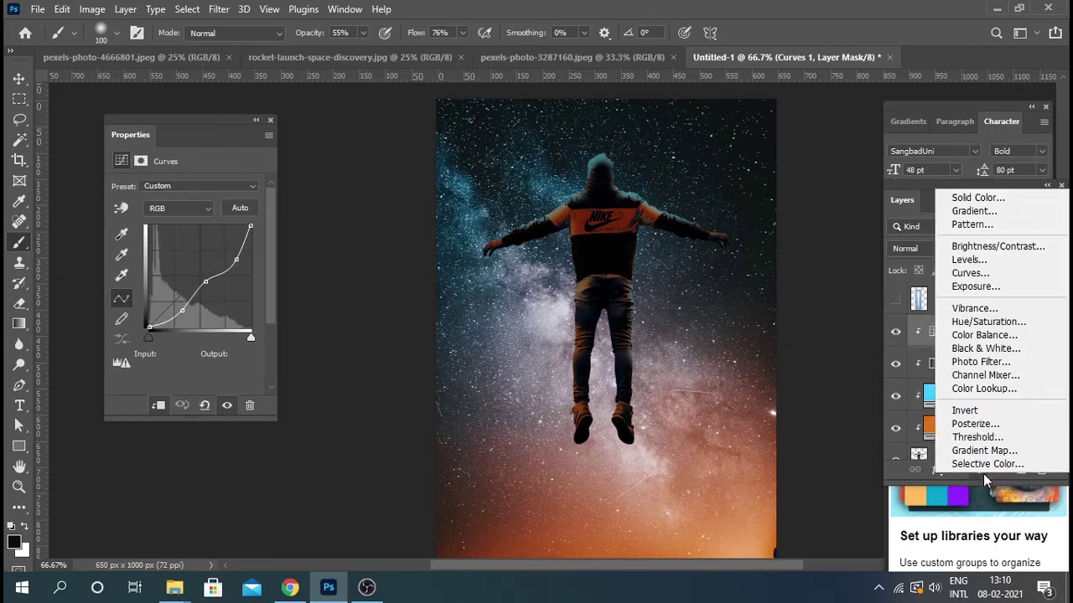
click(973, 287)
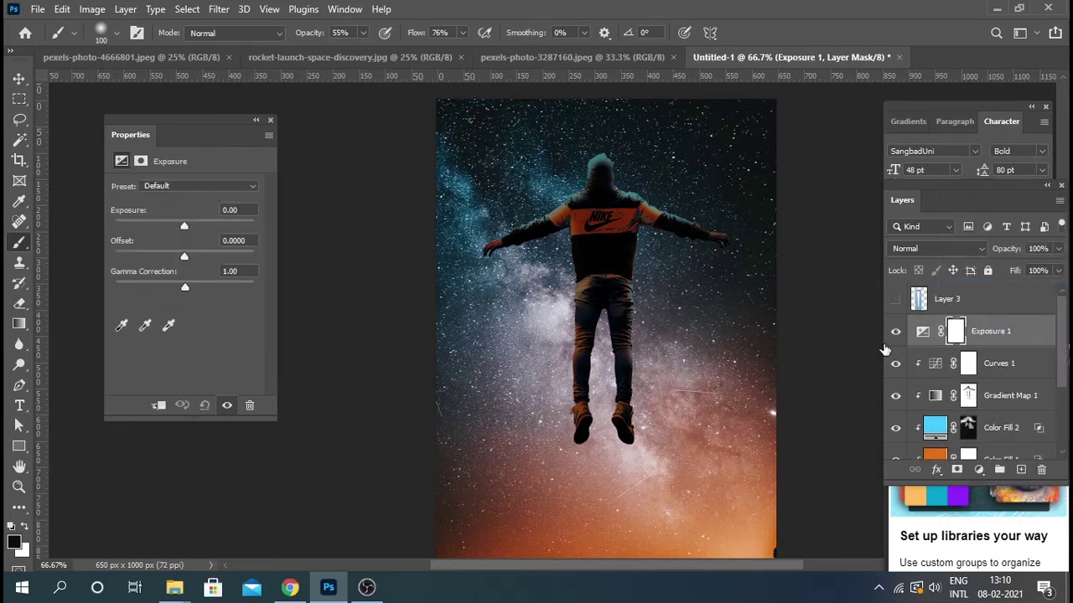
mouse_move(183, 224)
mouse_down()
mouse_move(158, 225)
mouse_move(195, 230)
mouse_up()
click(158, 405)
mouse_move(191, 287)
mouse_down()
mouse_move(183, 295)
mouse_move(201, 285)
mouse_up()
key(ctrl+minus)
drag(195, 227, 193, 228)
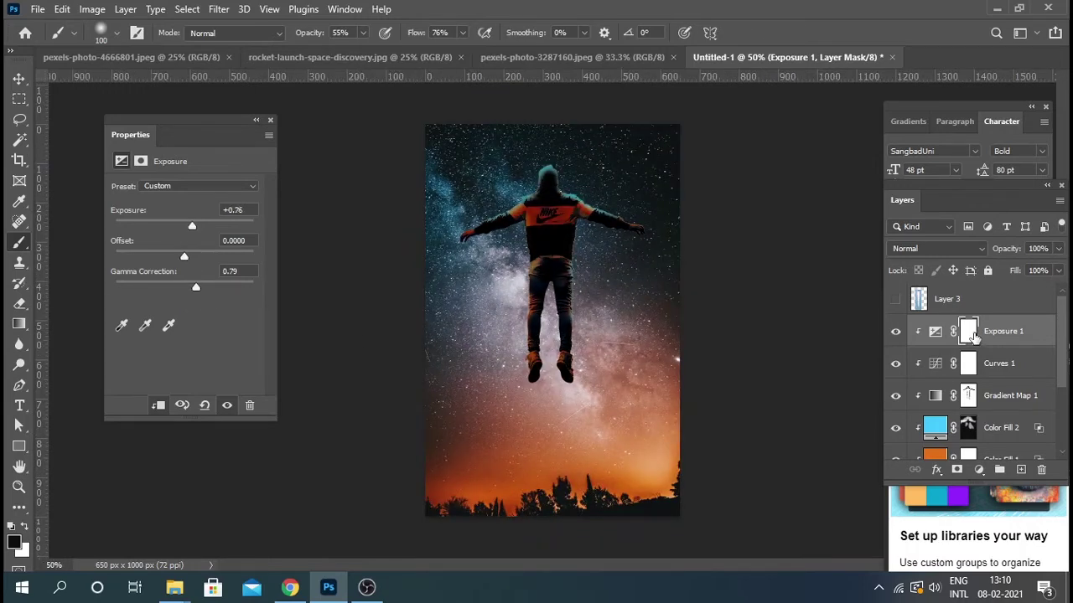
Step: Select Exposure 1's mask, make white the foreground, and invert the mask to black
click(969, 332)
click(25, 527)
key(ctrl+i)
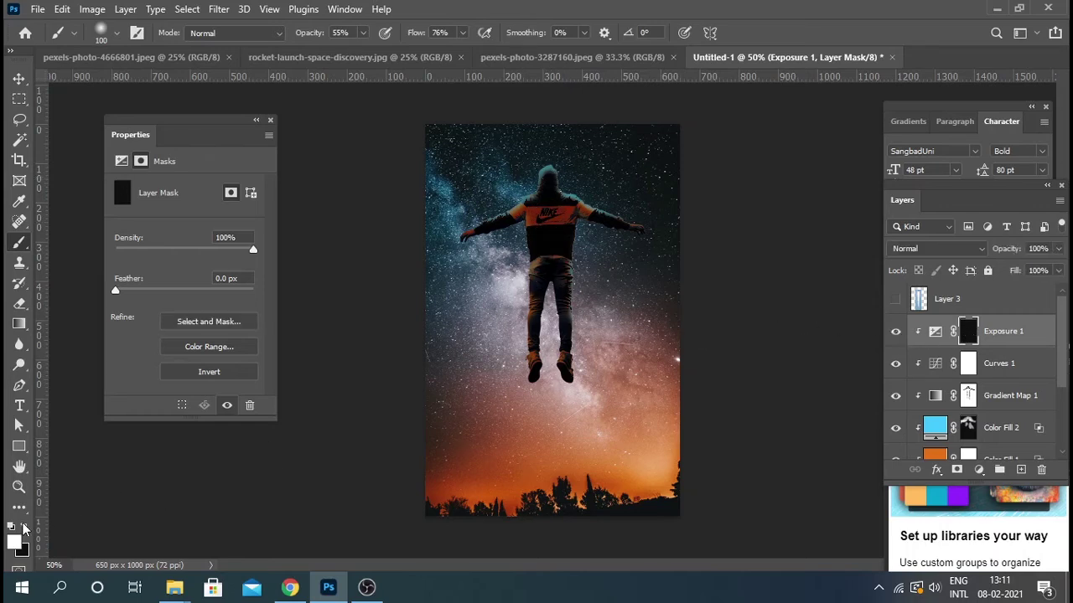
Step: Reveal Exposure 1, raise its exposure to +1.59, then invert its mask back to black
key(ctrl+i)
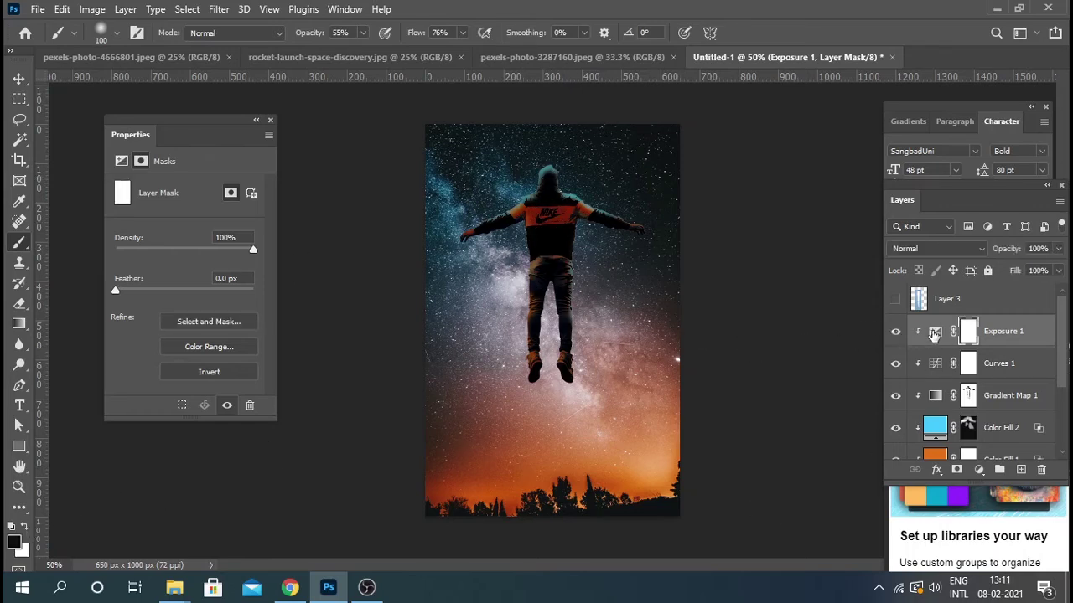
click(935, 334)
drag(220, 229, 201, 230)
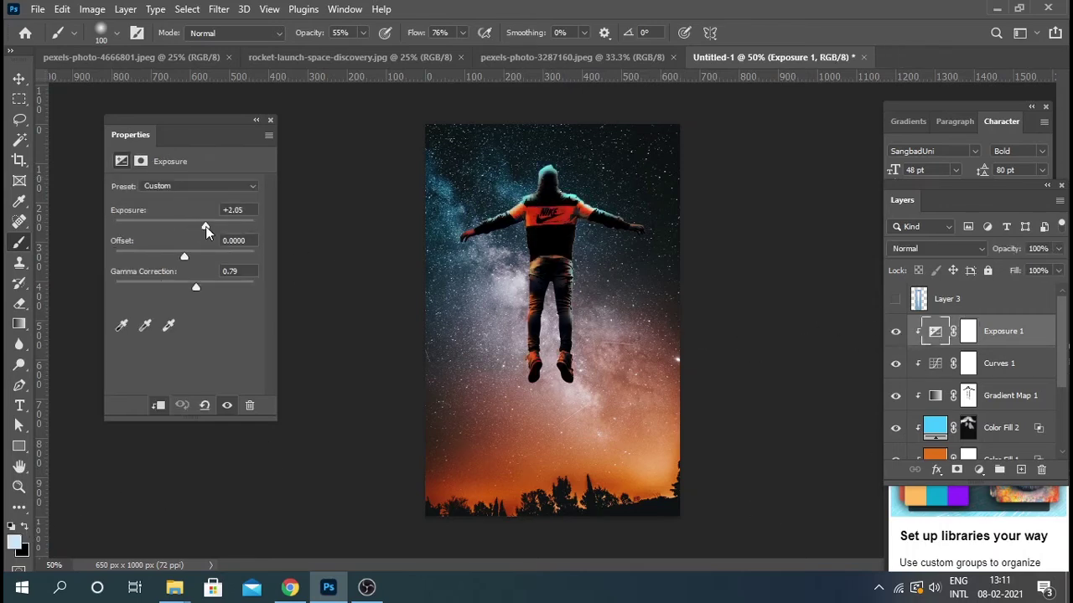
click(968, 331)
key(ctrl+i)
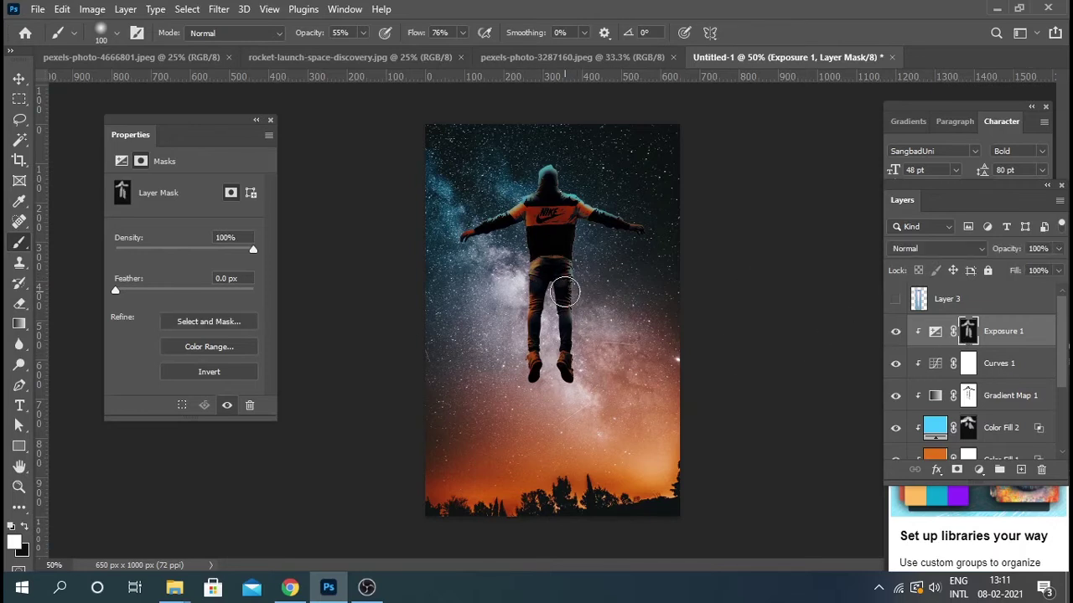
Step: Open the man's Layer 2 smart object and zoom in on the NIKE logo
scroll(1021, 385, down, 3)
double_click(921, 397)
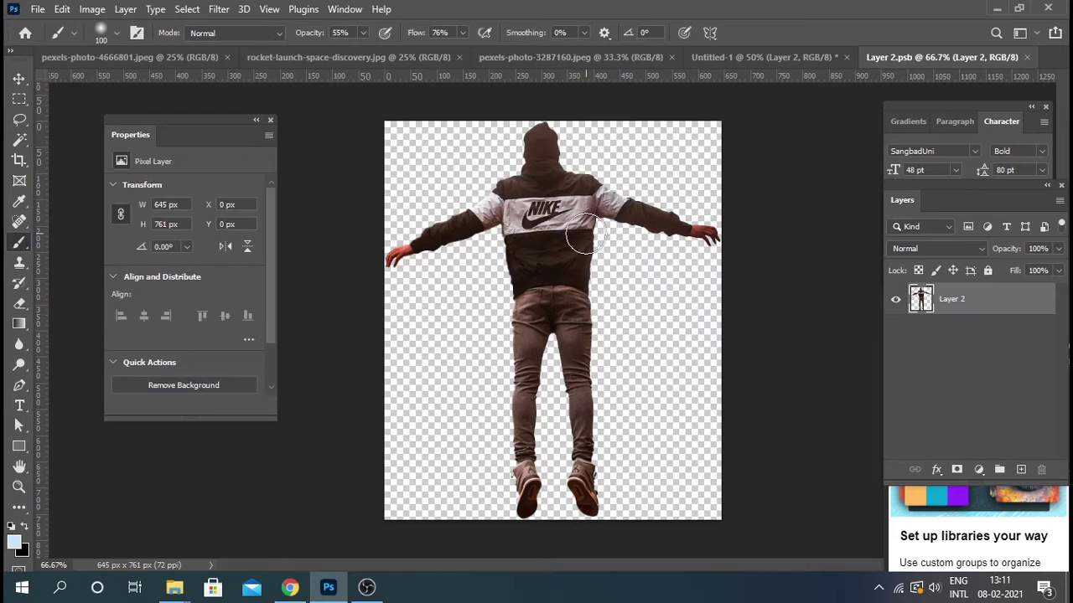
key(ctrl+plus)
key(ctrl+plus)
key(ctrl+plus)
scroll(394, 335, up, 5)
key(m)
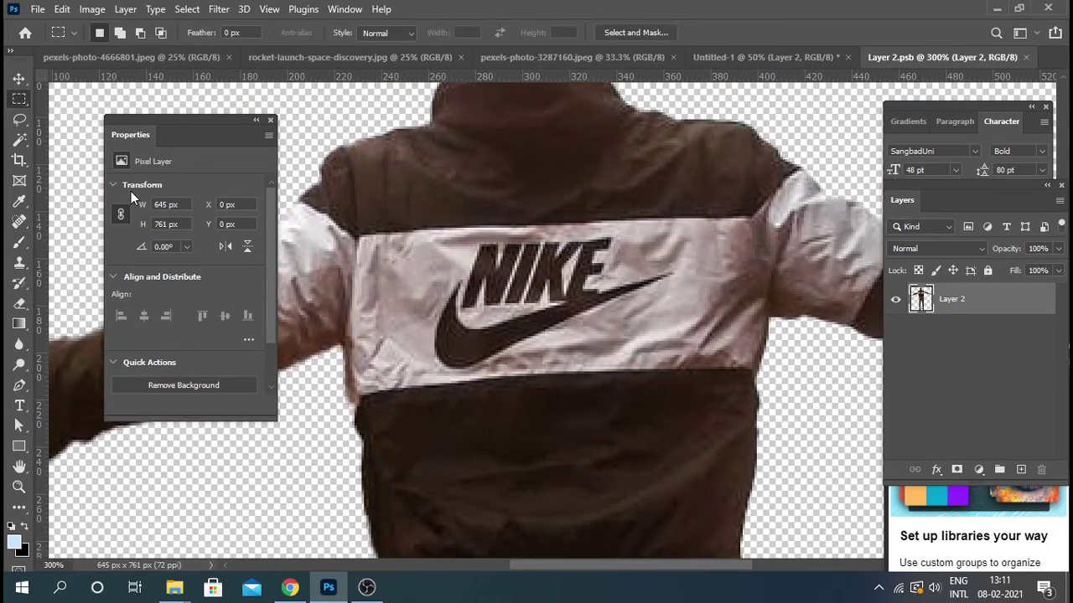
Step: Trace a Pen outline around the NIKE swoosh logo on the jacket
click(19, 388)
click(476, 242)
click(464, 270)
click(444, 290)
drag(426, 352, 431, 372)
click(453, 373)
click(555, 332)
click(666, 289)
click(687, 263)
click(611, 265)
click(619, 228)
click(551, 238)
Step: Turn the outline into a selection and Content-Aware Fill the logo area
key(ctrl+Return)
key(shift+BackSpace)
key(Return)
key(ctrl+d)
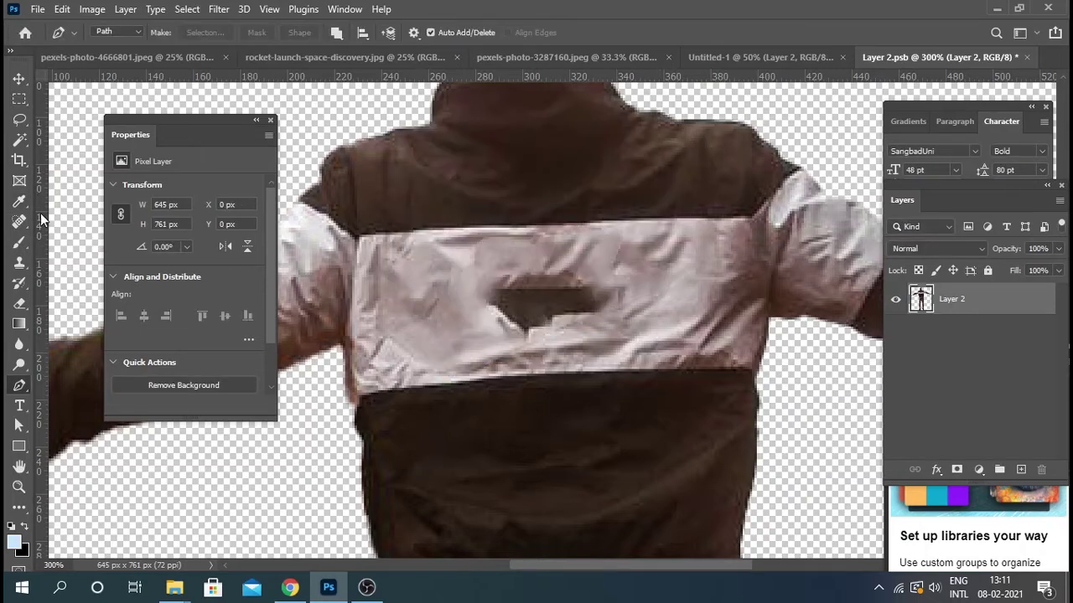
Step: Clone clean white fabric over leftover smudges with a 45 px brush, then save and close the .psb
click(19, 262)
key(bracketleft)
key(bracketleft)
key(bracketleft)
alt+click(426, 306)
drag(486, 306, 587, 298)
alt+click(681, 306)
drag(520, 293, 586, 301)
key(ctrl+s)
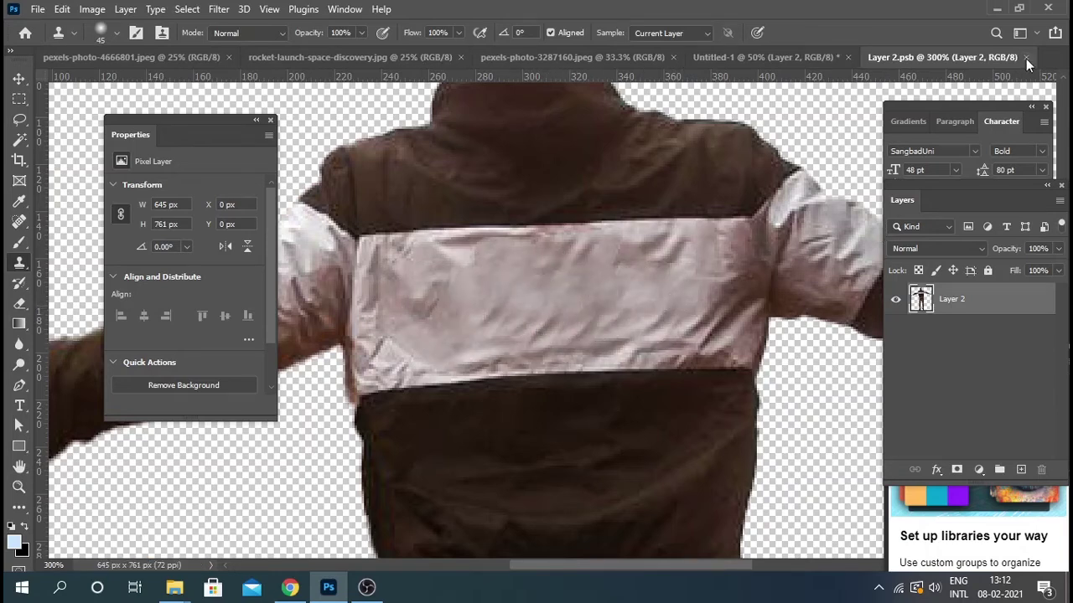
click(1026, 57)
Step: Group the man's layers into Group 1, hide it, and show the rocket launch Layer 3
scroll(956, 339, up, 1)
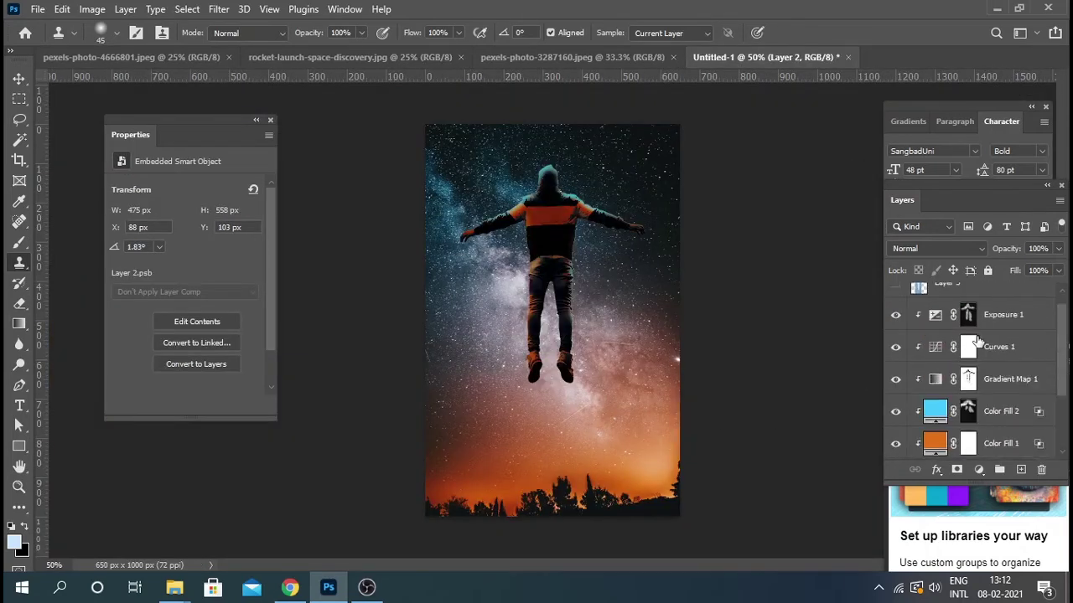
shift+click(1001, 444)
key(ctrl+g)
click(895, 325)
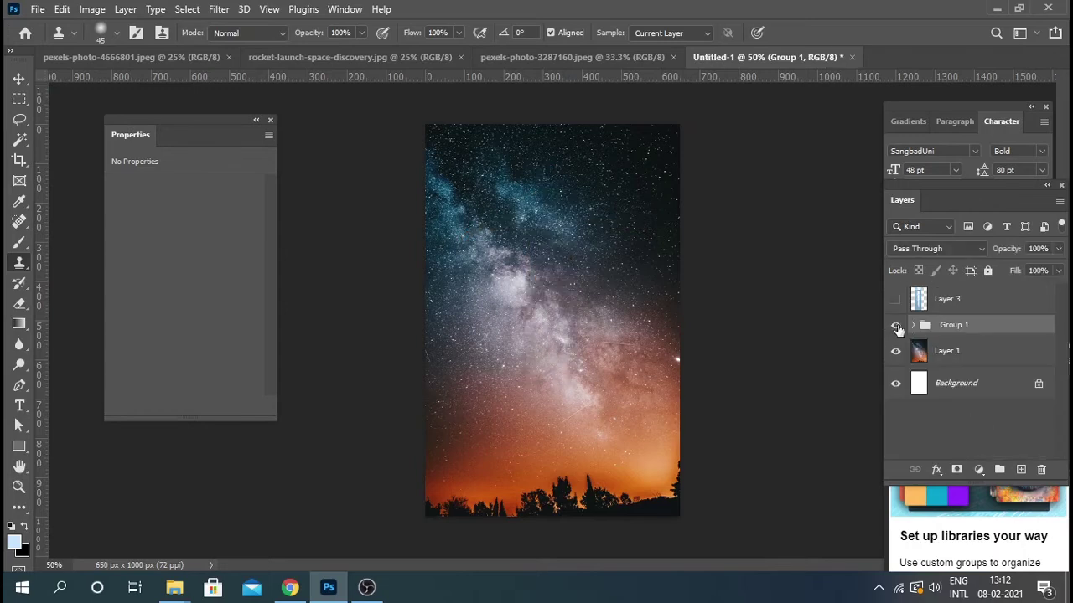
click(895, 298)
Step: Scale the rocket image down with Free Transform into a strip under the man
click(948, 299)
key(ctrl+t)
mouse_move(594, 162)
mouse_down()
mouse_move(546, 311)
mouse_move(560, 326)
mouse_up()
drag(509, 540, 506, 545)
key(Return)
Step: Nudge the rocket strip right and down with the Move tool
key(s)
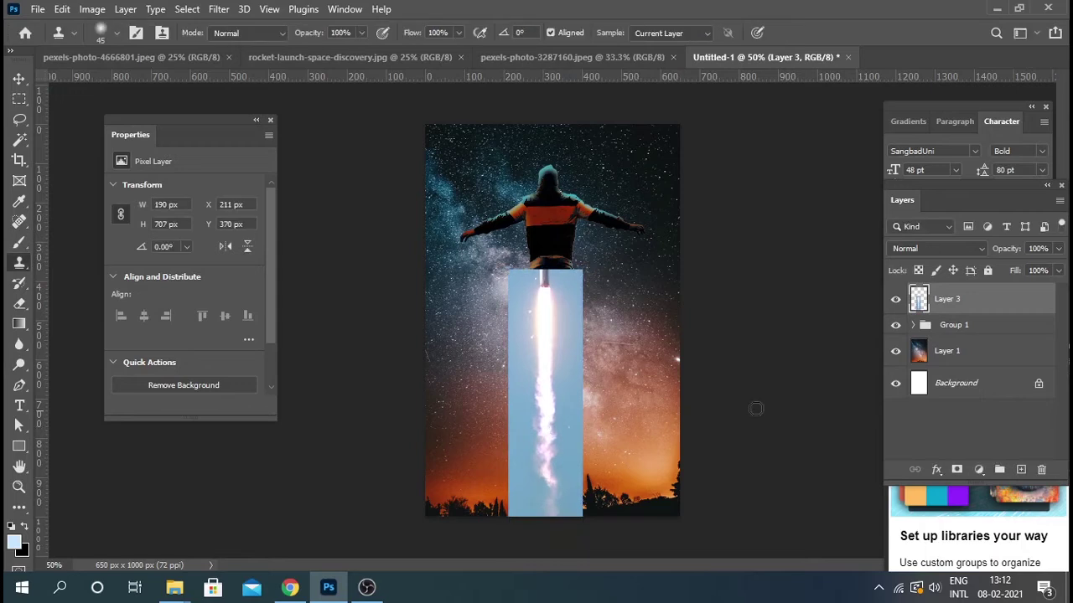
key(v)
key(shift+Right)
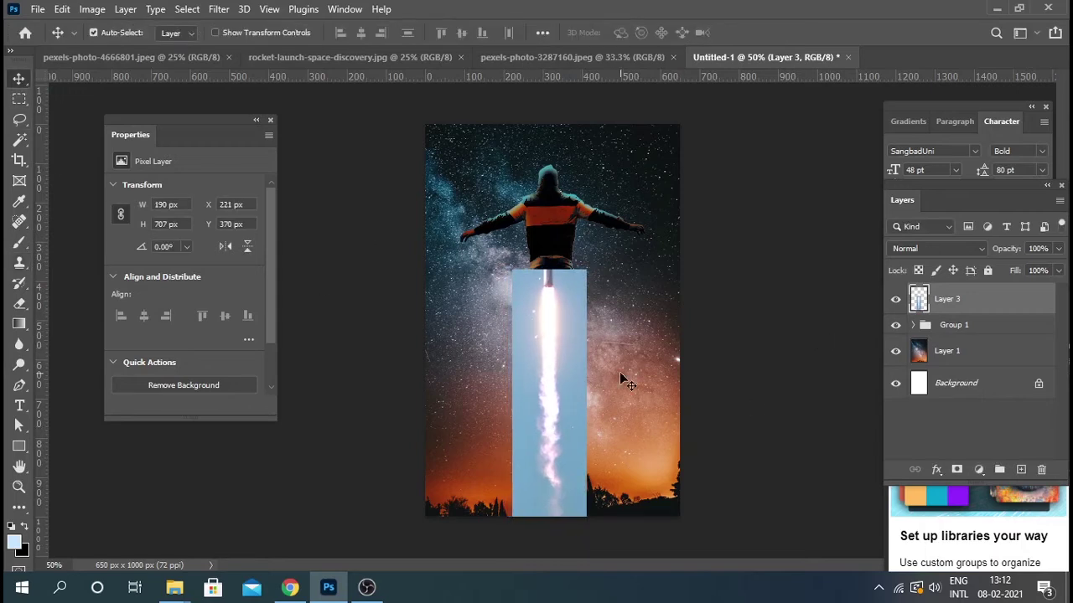
key(shift+Down)
key(shift+Right)
key(Down)
key(Down)
Step: Compare Darken and neighbouring blend modes on Layer 3, then reset it to Normal
click(937, 248)
click(913, 236)
key(Down)
key(Down)
key(Down)
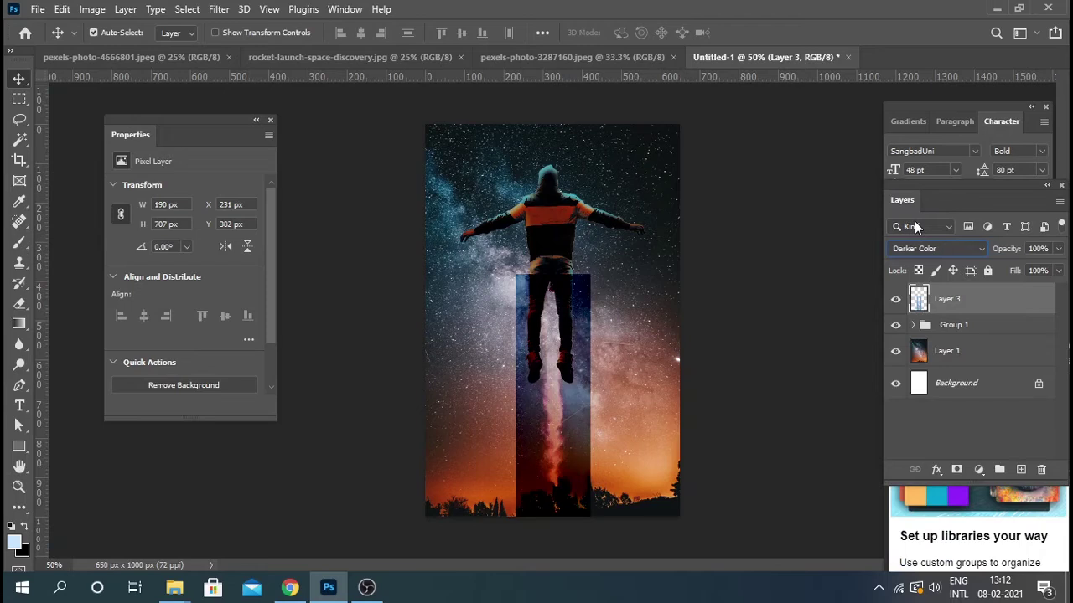
key(Down)
key(Down)
key(Down)
key(Down)
key(Down)
key(Down)
key(Down)
key(Down)
key(Down)
key(Down)
key(Down)
key(Down)
click(938, 248)
click(920, 199)
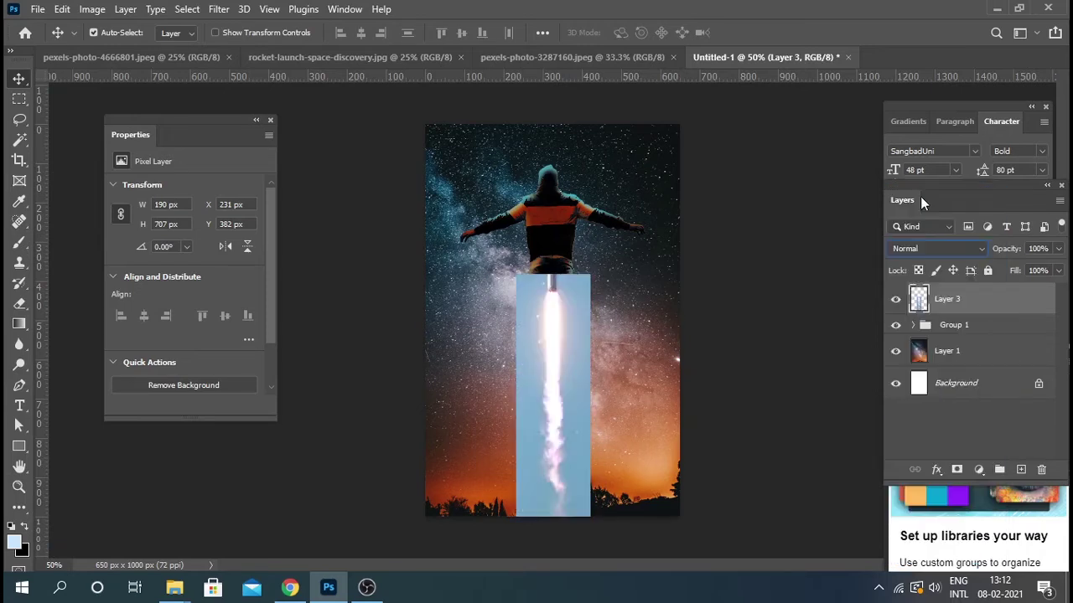
Step: Move the rocket strip up under the man's torso and select its flame with Select > Subject
drag(521, 352, 528, 297)
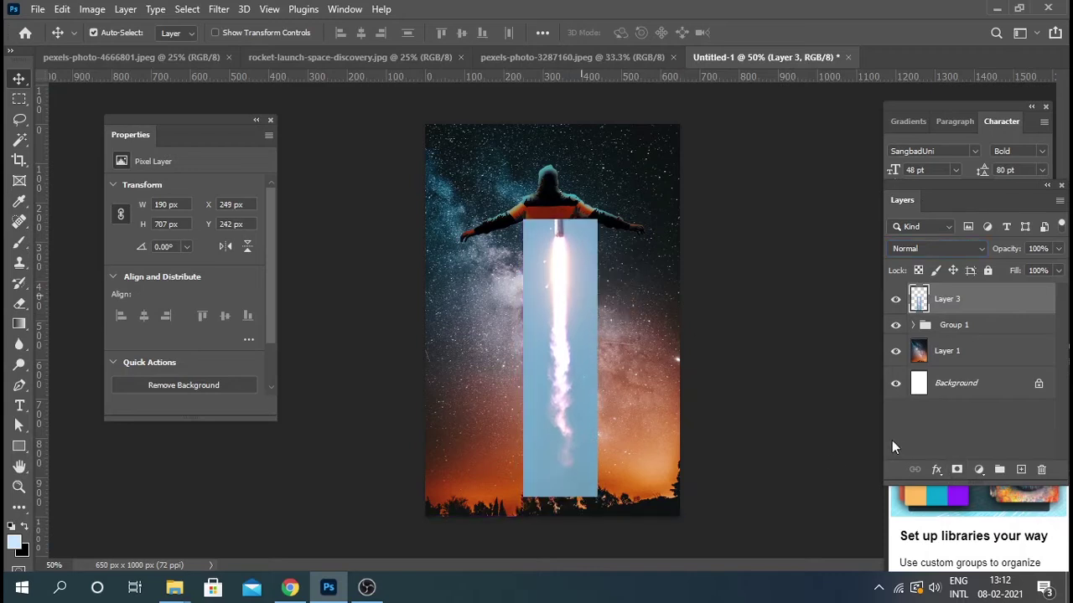
click(187, 9)
click(213, 188)
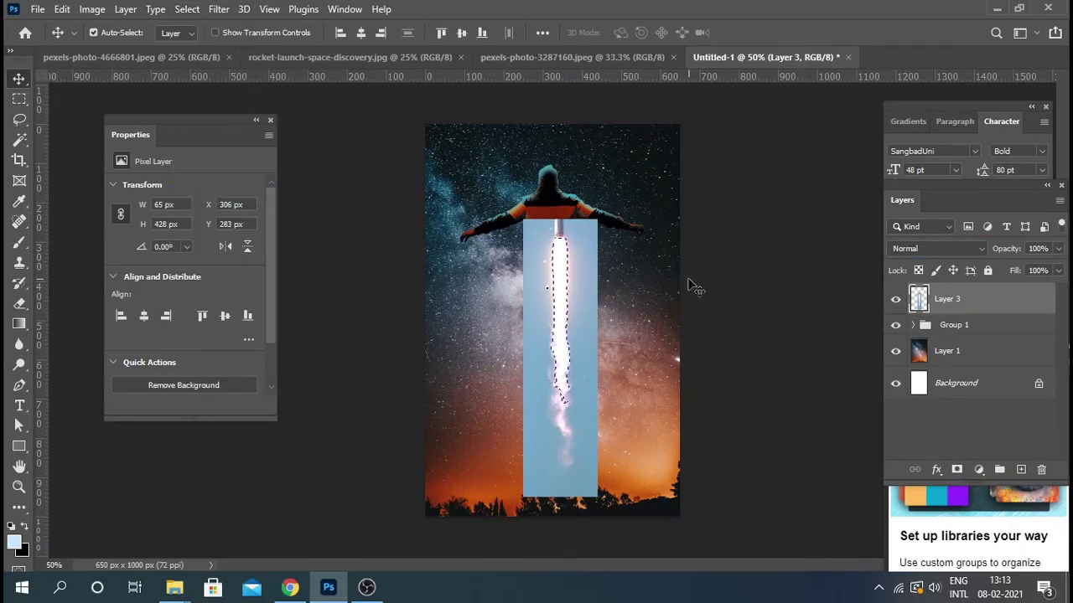
Step: Mask the rocket layer to the flame, move it under the feet, and merge into Layer 4
click(953, 469)
drag(566, 276, 558, 327)
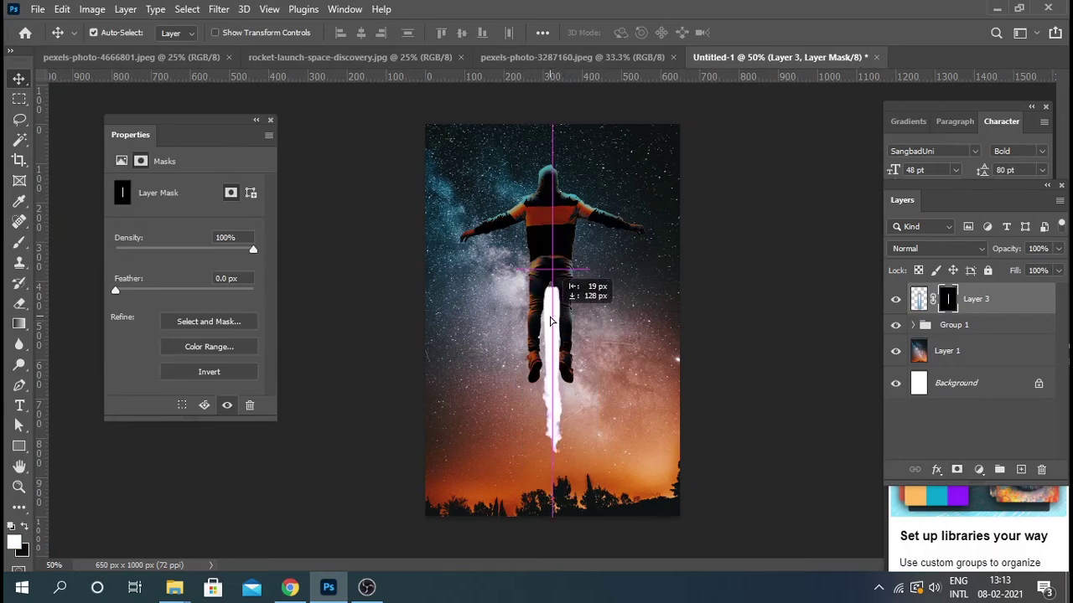
click(1020, 469)
right_click(972, 331)
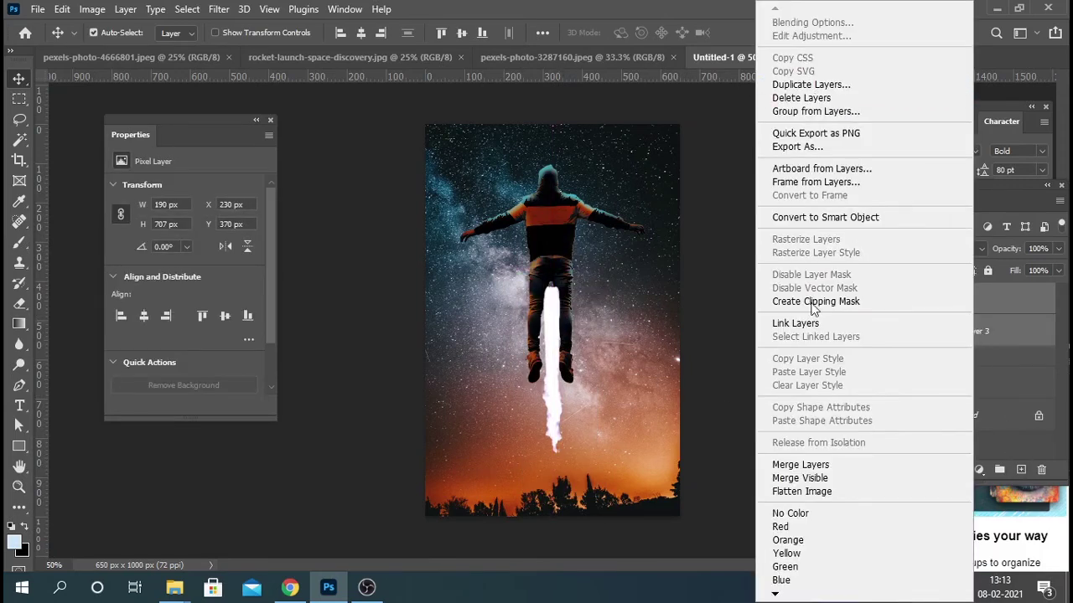
click(800, 464)
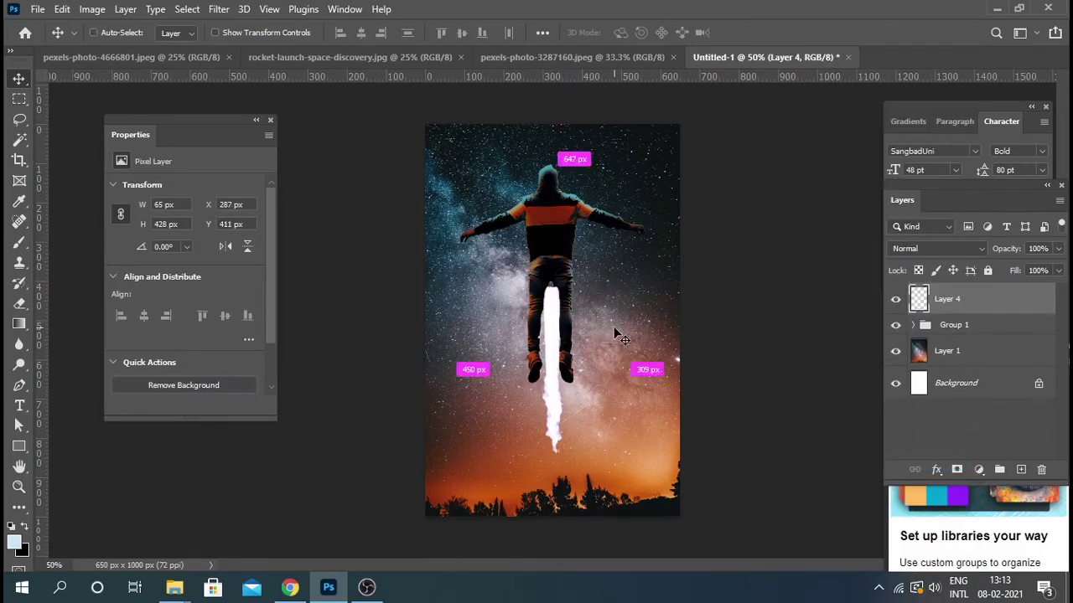
Step: Warp the flame layer, pulling its top into a point at the man's feet
scroll(549, 312, up, 2)
key(ctrl+t)
right_click(555, 302)
click(578, 115)
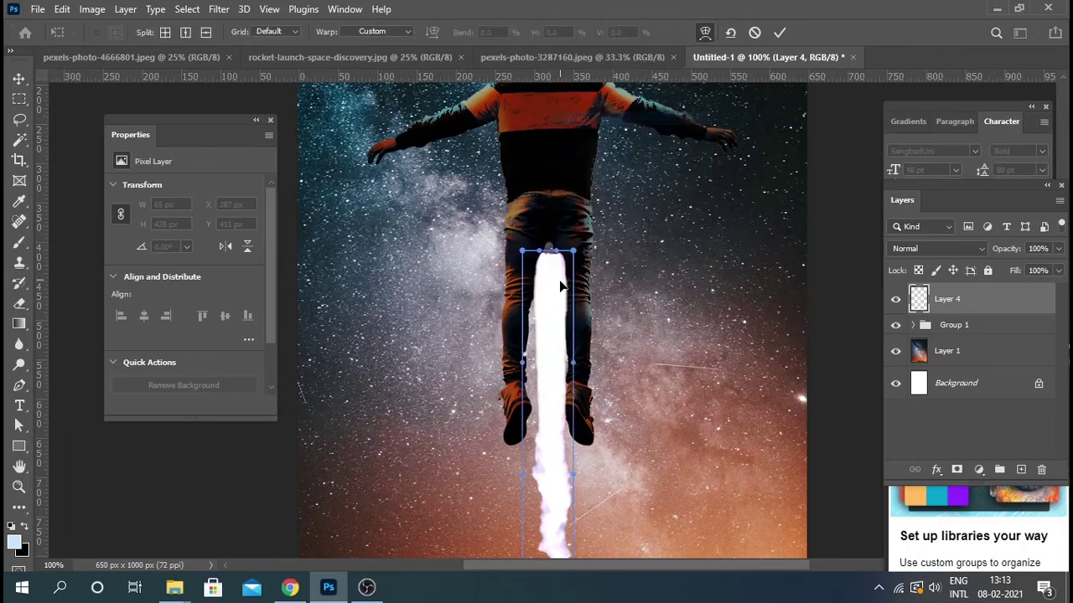
drag(552, 240, 561, 254)
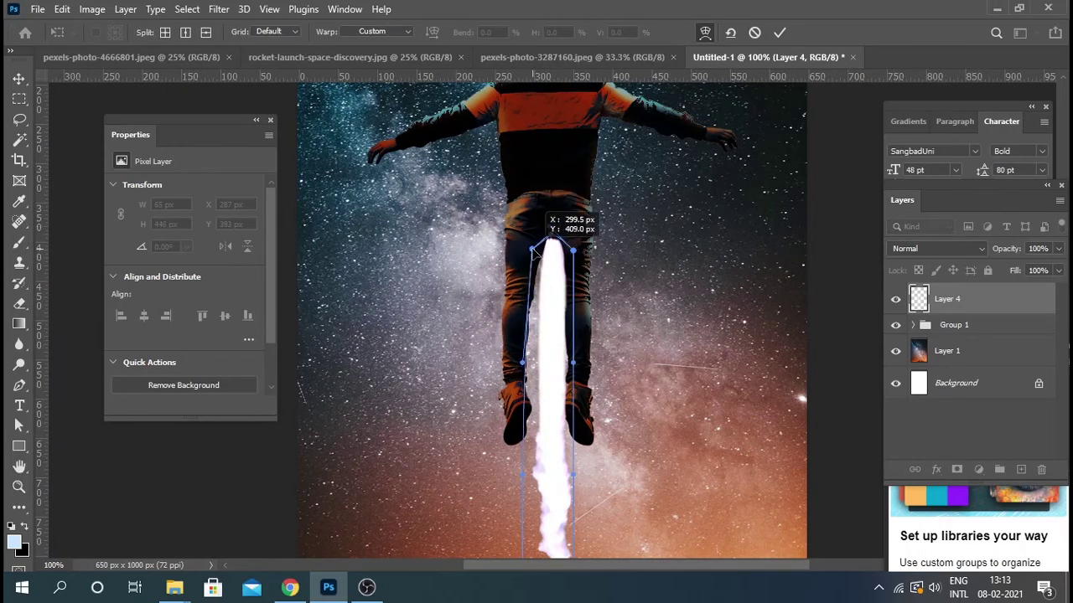
Step: Widen and curve the flame's lower end toward the horizon and apply the warp
scroll(561, 254, down, 3)
mouse_move(573, 494)
mouse_down()
mouse_move(587, 563)
mouse_move(500, 496)
mouse_move(501, 557)
mouse_move(600, 542)
mouse_up()
alt+scroll(500, 496, down, 2)
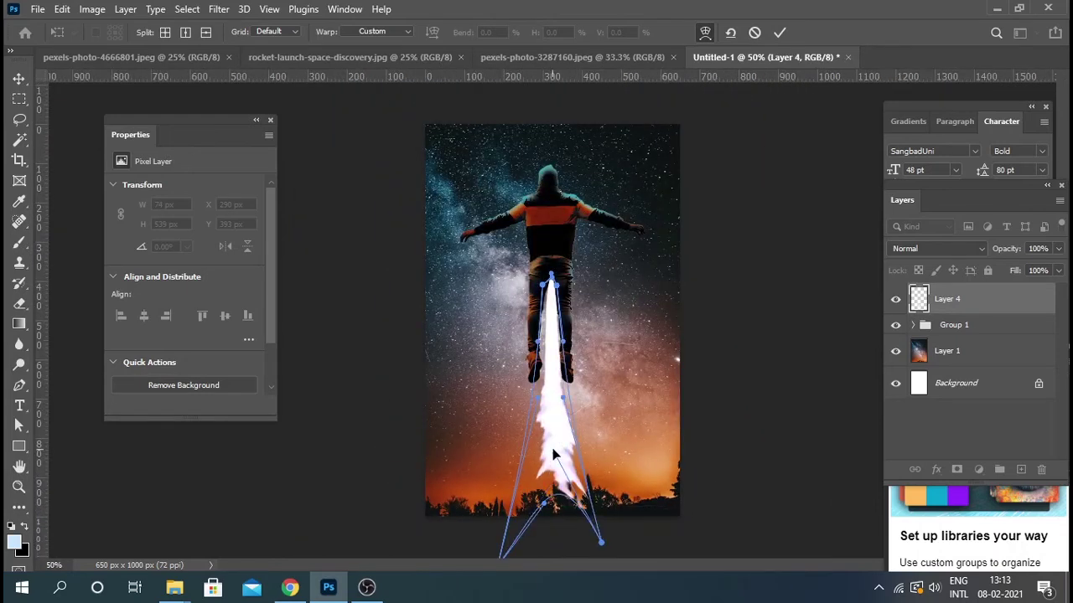
drag(545, 518, 473, 530)
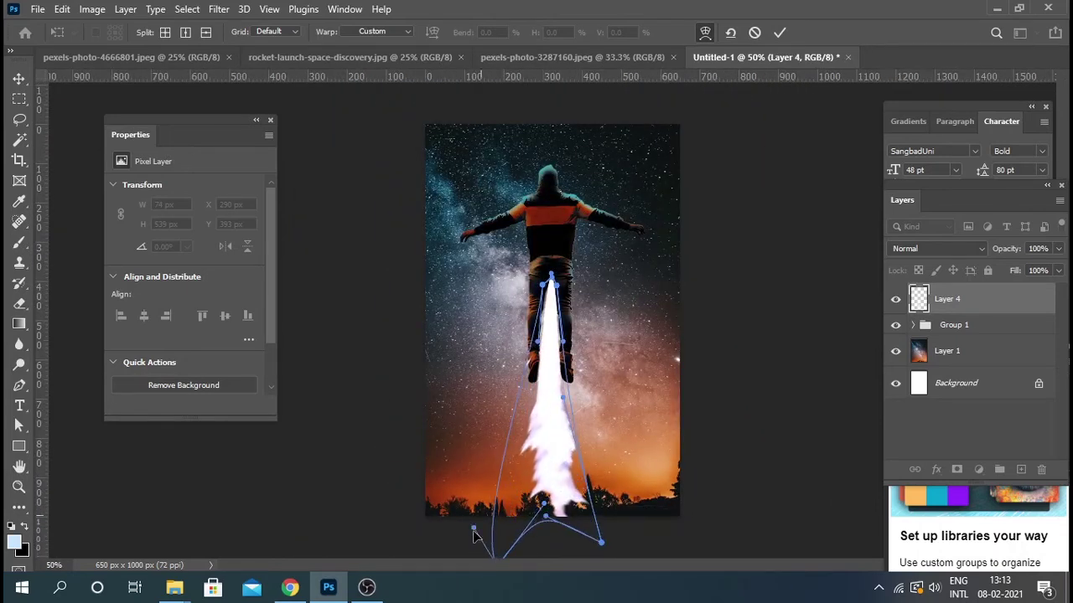
key(ctrl+minus)
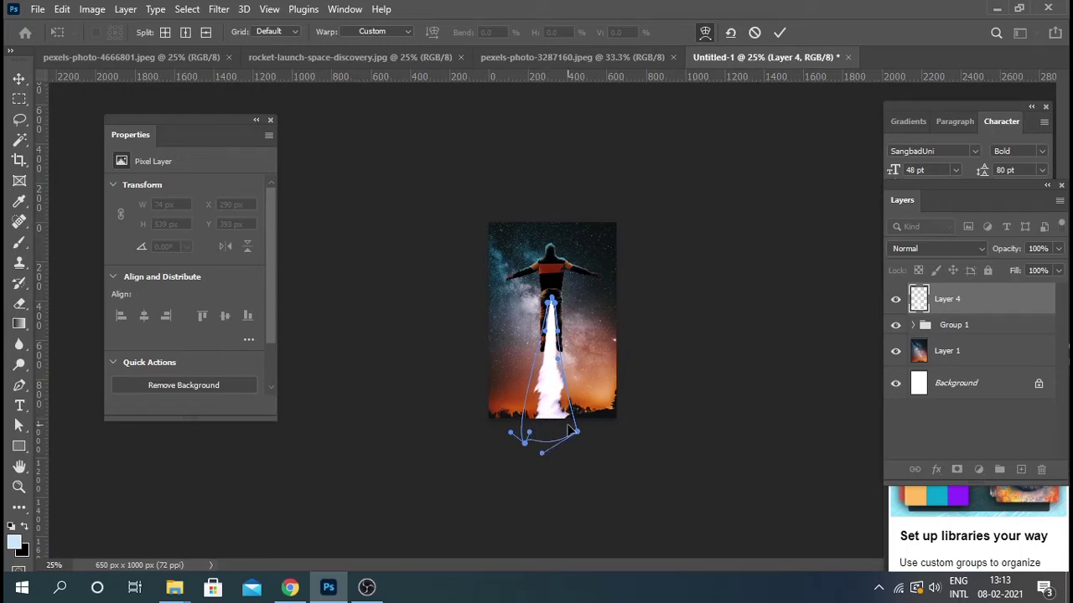
key(Return)
key(ctrl+plus)
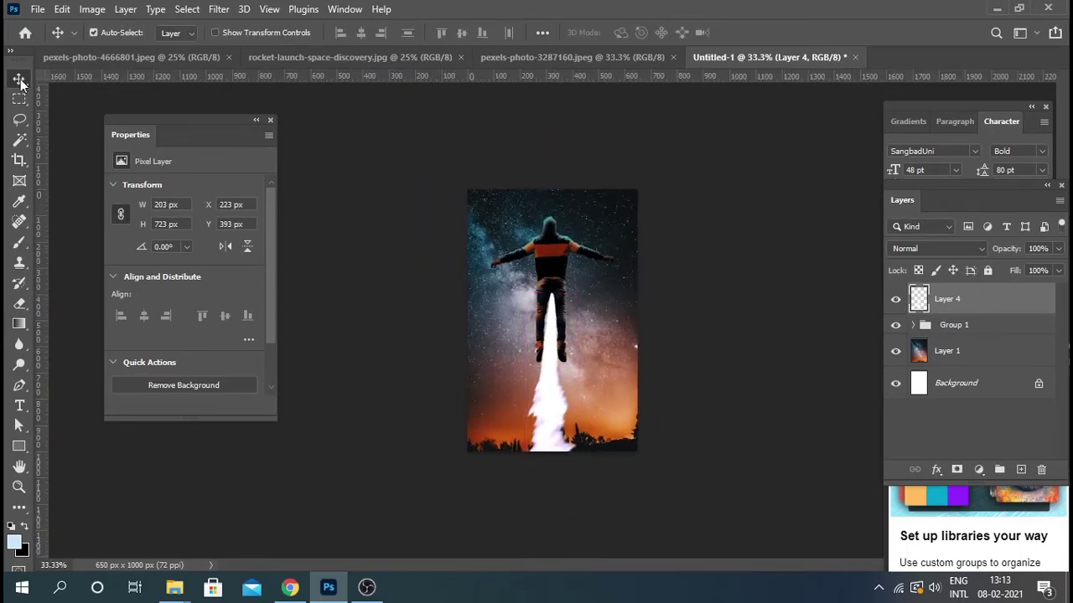
Step: Sample the orange horizon as the foreground colour and add new empty Layer 5 for painting
key(i)
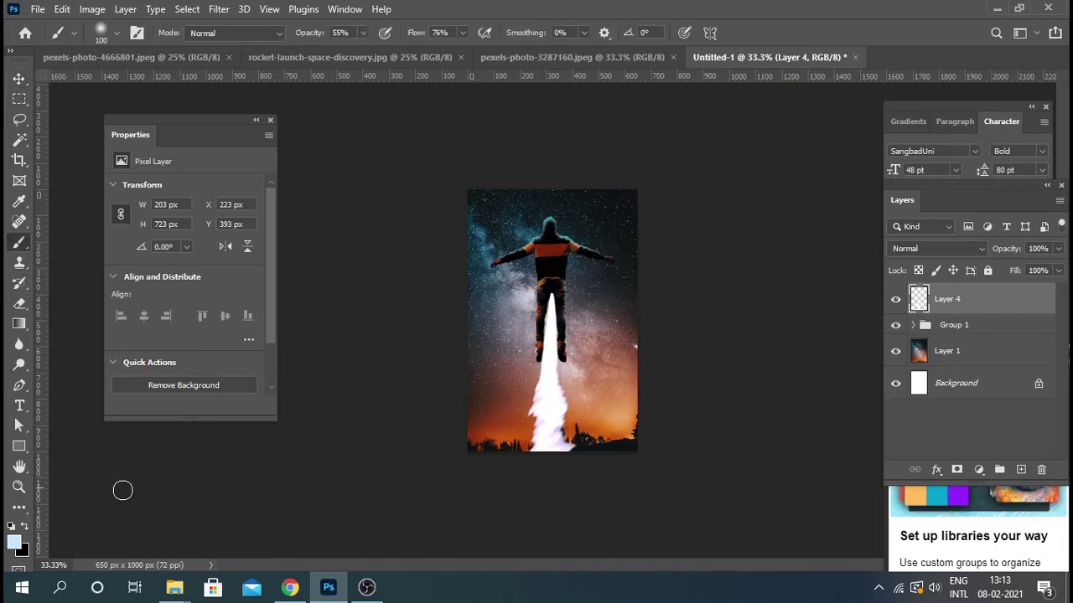
click(14, 542)
click(631, 417)
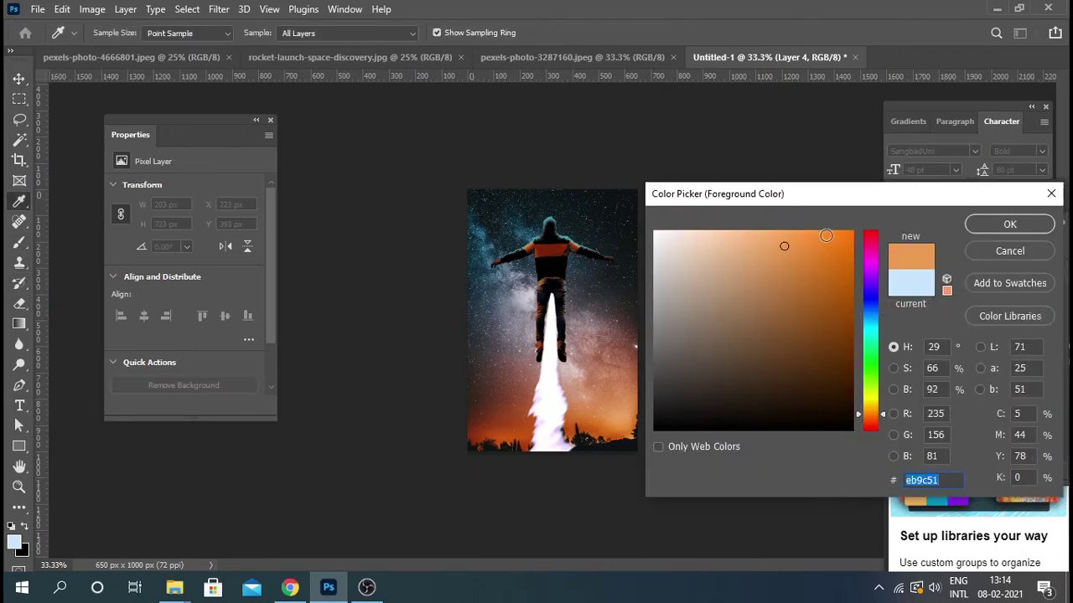
click(1010, 224)
key(b)
click(1020, 470)
Step: Paint orange glow over the legs and white flame with a 500 px brush at 100% flow
key(bracketright)
key(bracketright)
key(bracketright)
click(552, 318)
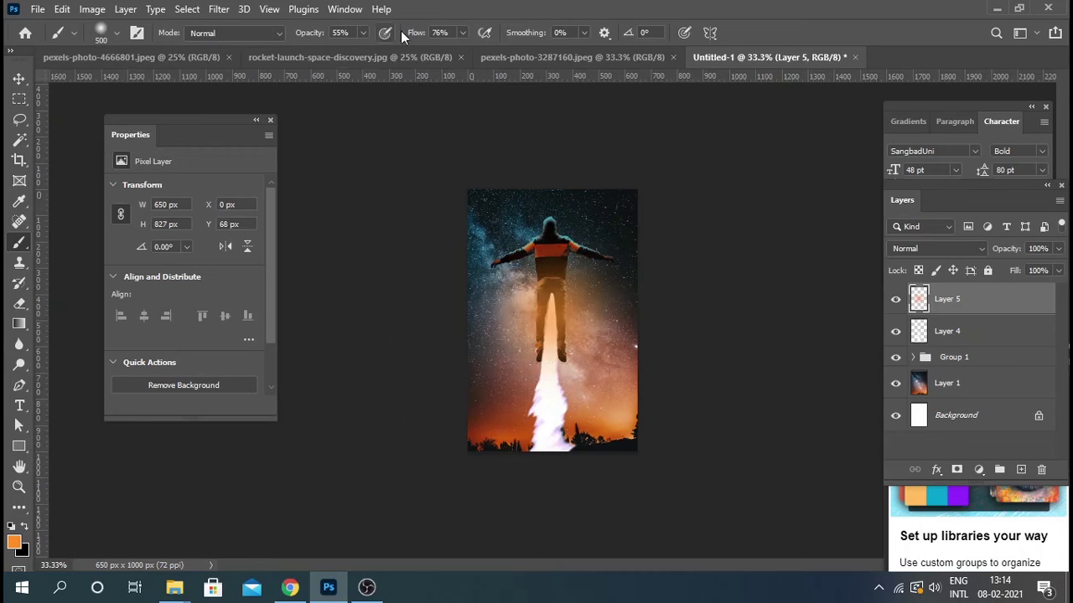
drag(458, 50, 488, 50)
click(543, 333)
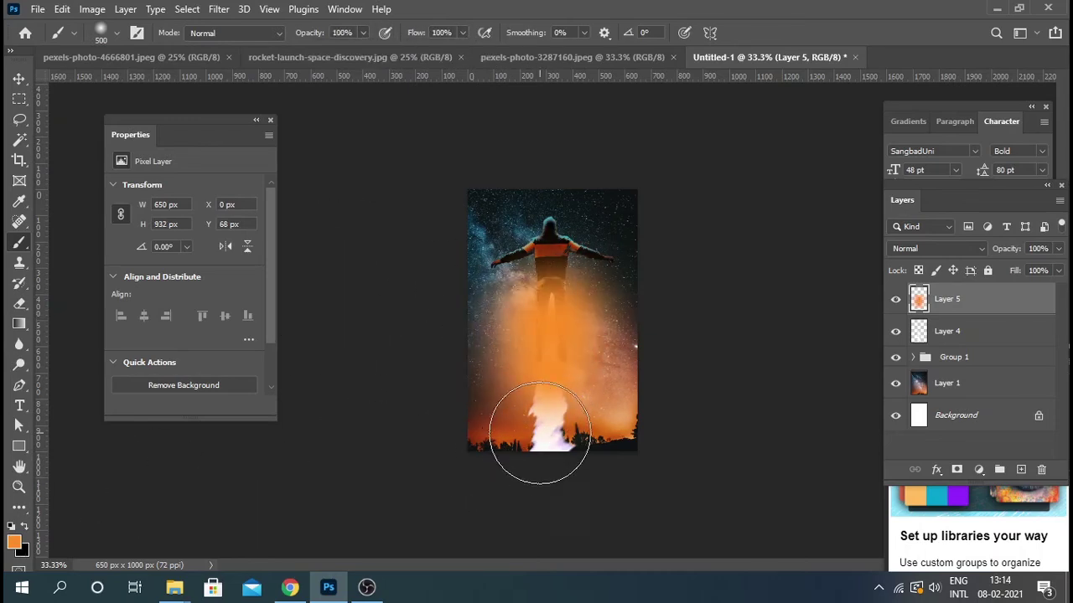
drag(536, 439, 562, 455)
Step: Switch to a red-orange colour and paint a red dab over the flame
click(13, 543)
click(871, 425)
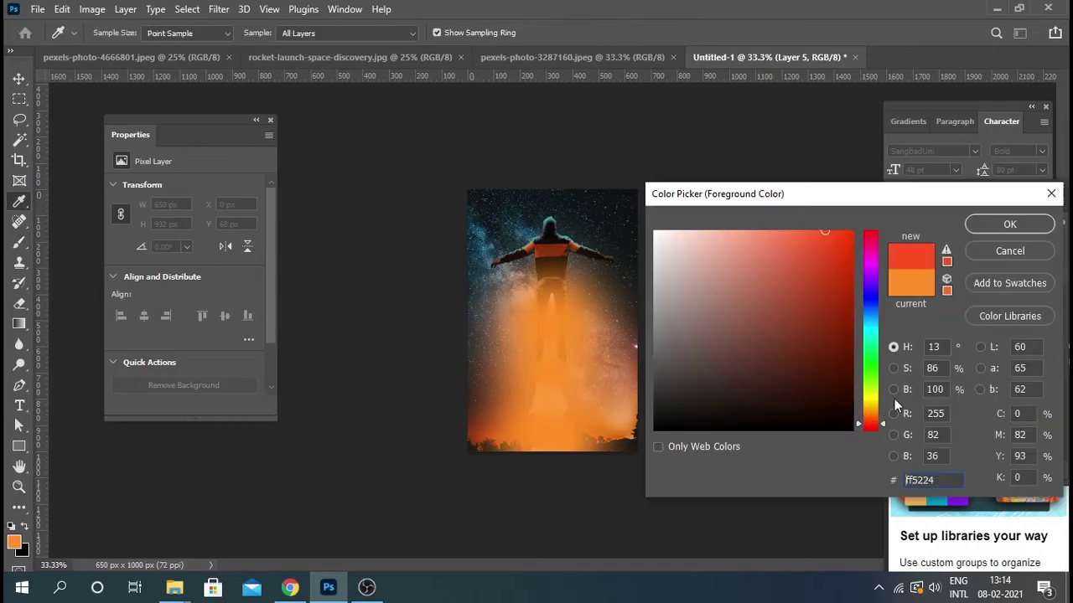
key(Return)
click(553, 310)
Step: Clip Layer 5 to the flame layer and set its blend mode to Hard Light
alt+click(962, 317)
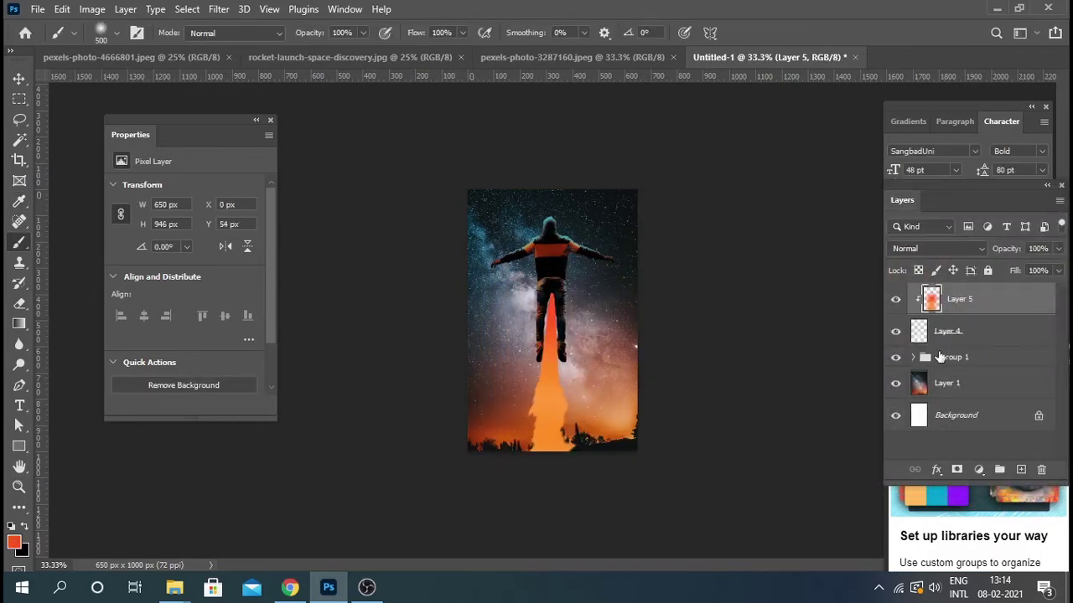
click(931, 248)
click(922, 190)
key(Down)
key(Down)
key(Down)
key(Down)
key(Down)
key(Down)
key(Down)
key(Down)
key(Down)
key(Down)
key(Down)
key(Down)
key(Down)
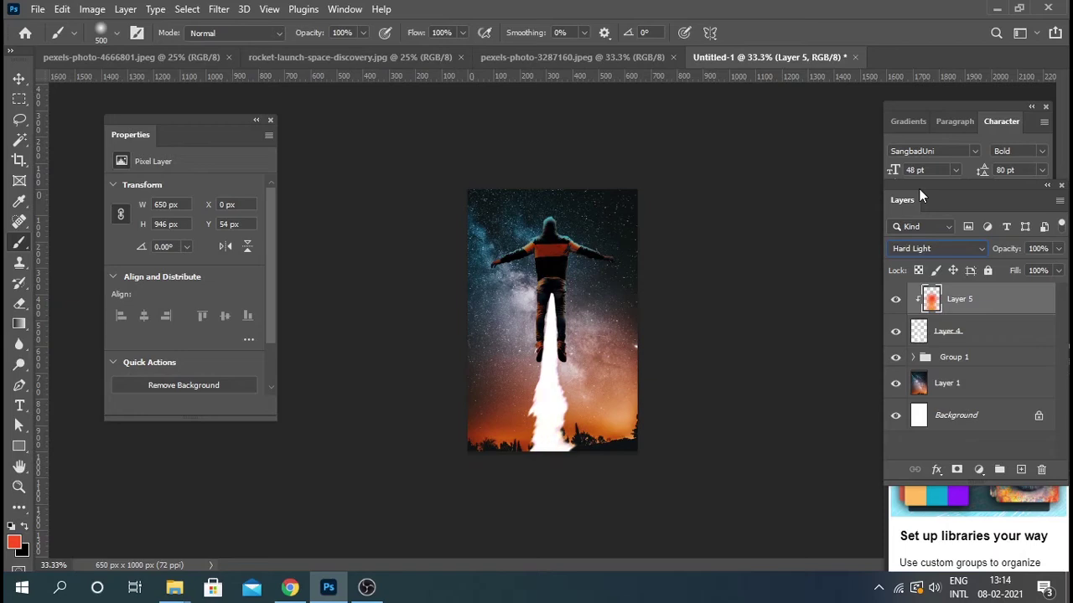
key(Down)
click(947, 331)
Step: Soften the Layer 4 flame with a Gaussian Blur
click(218, 10)
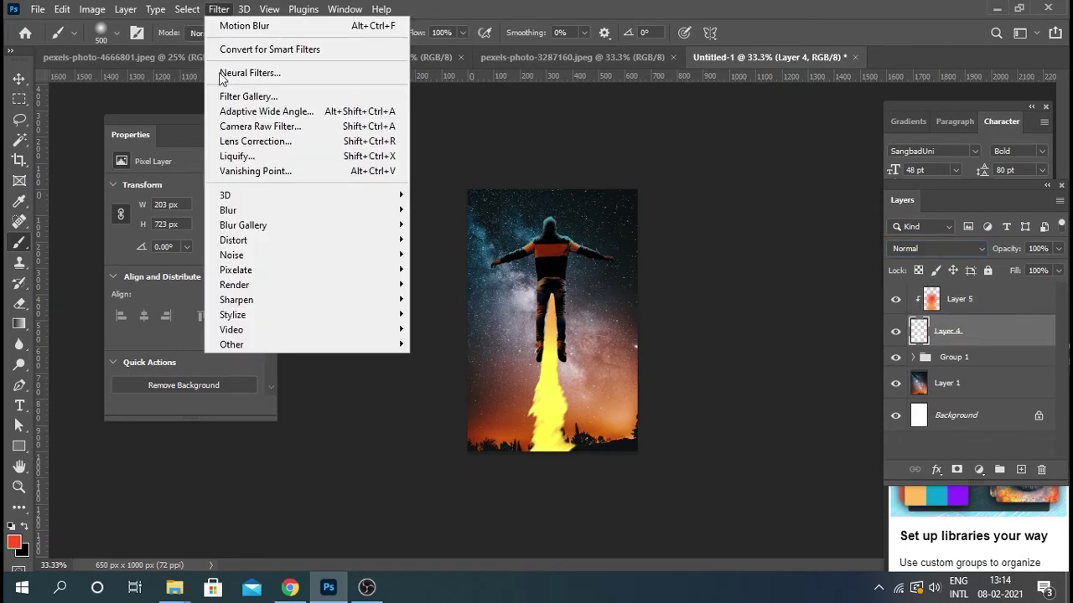
click(452, 269)
drag(759, 367, 778, 365)
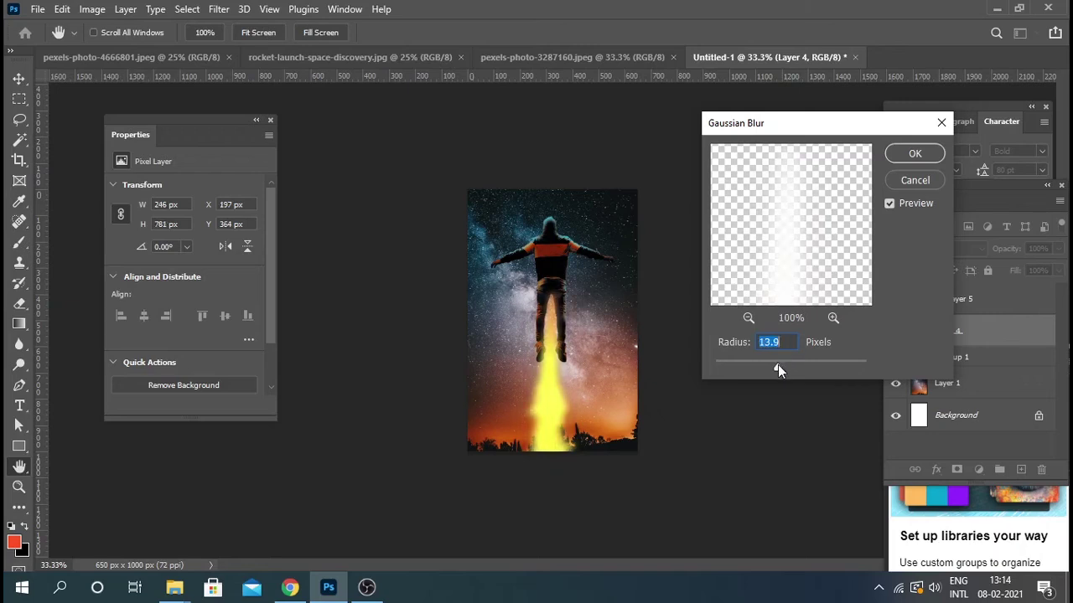
click(932, 154)
Step: Try Color Burn and Screen on Layer 5, then set it back to Normal
key(b)
click(930, 249)
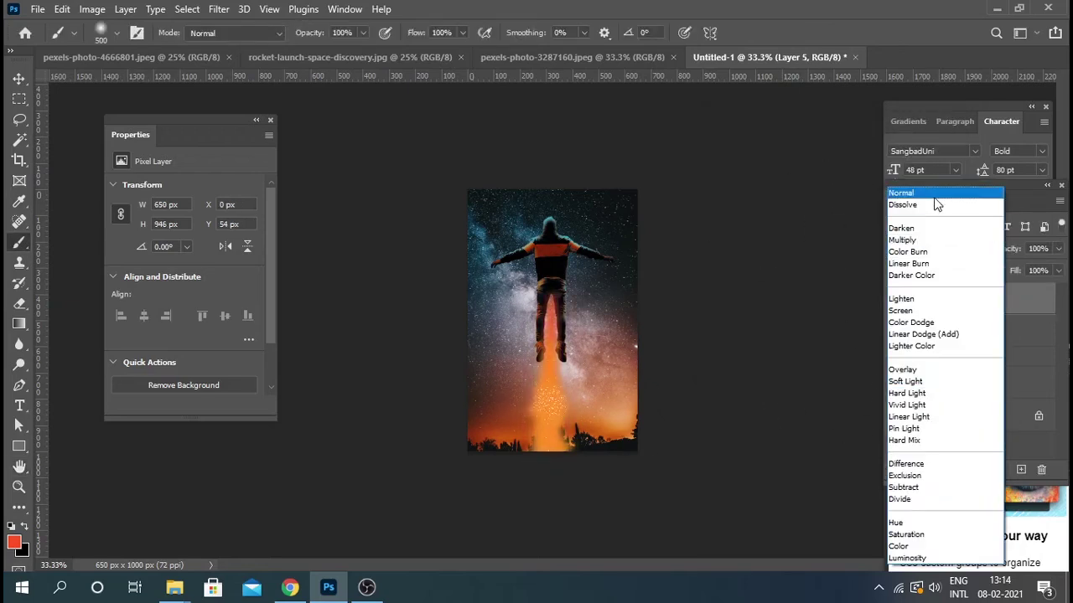
key(Up)
key(Up)
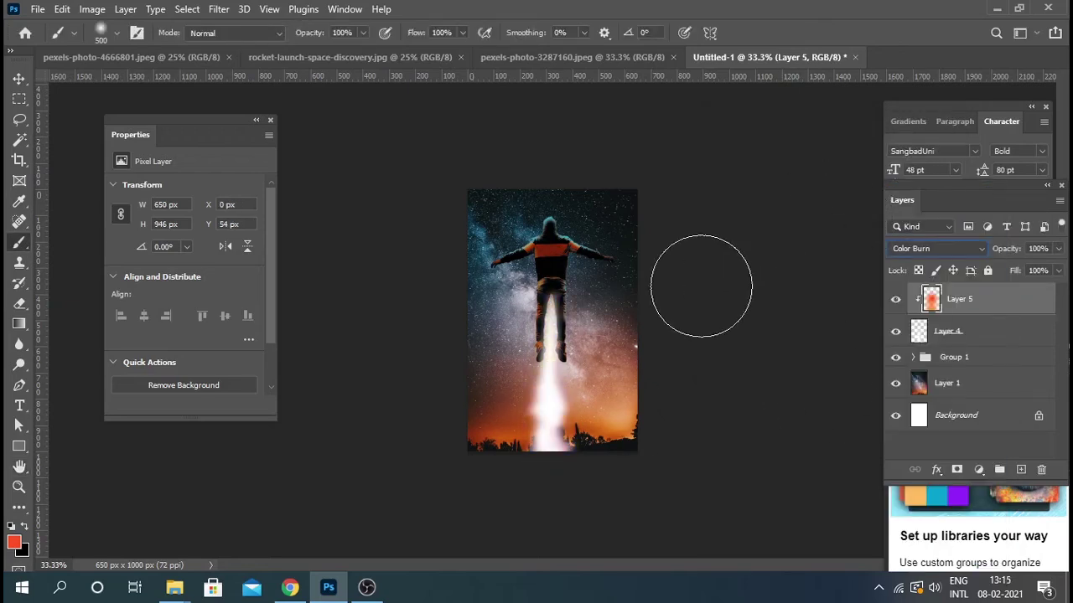
key(Down)
key(Down)
key(Down)
key(Down)
key(Down)
key(Down)
key(Down)
key(Down)
key(Down)
key(Down)
key(Down)
key(Down)
key(Down)
key(Down)
click(937, 248)
click(913, 192)
Step: Give the Layer 4 flame a pale yellow Color Dodge Outer Glow with adjusted opacity
click(980, 331)
click(940, 469)
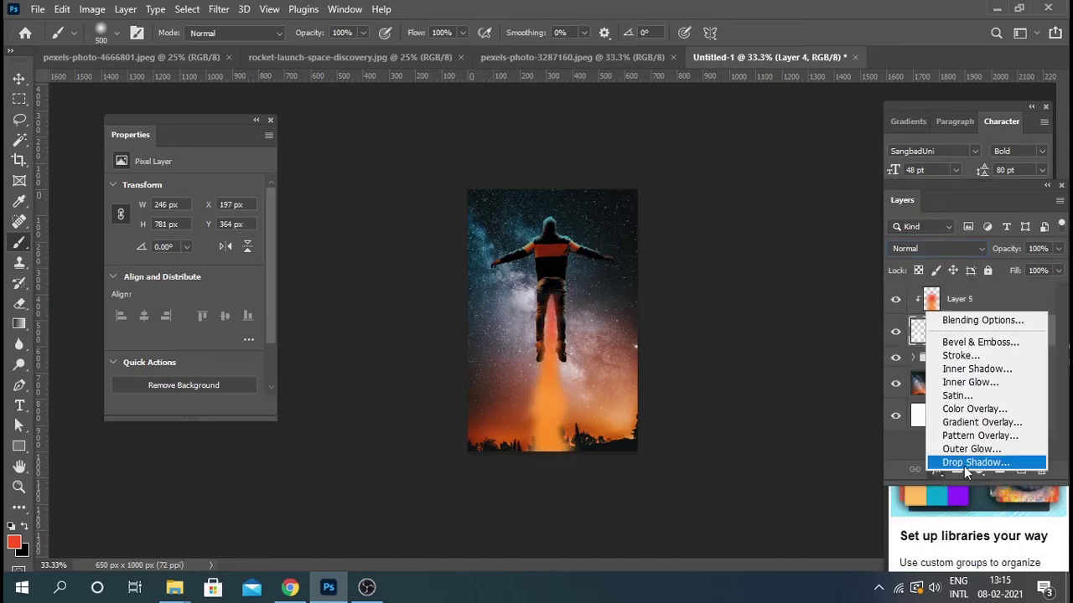
click(995, 451)
mouse_move(694, 147)
mouse_down()
mouse_move(905, 154)
mouse_move(890, 163)
mouse_up()
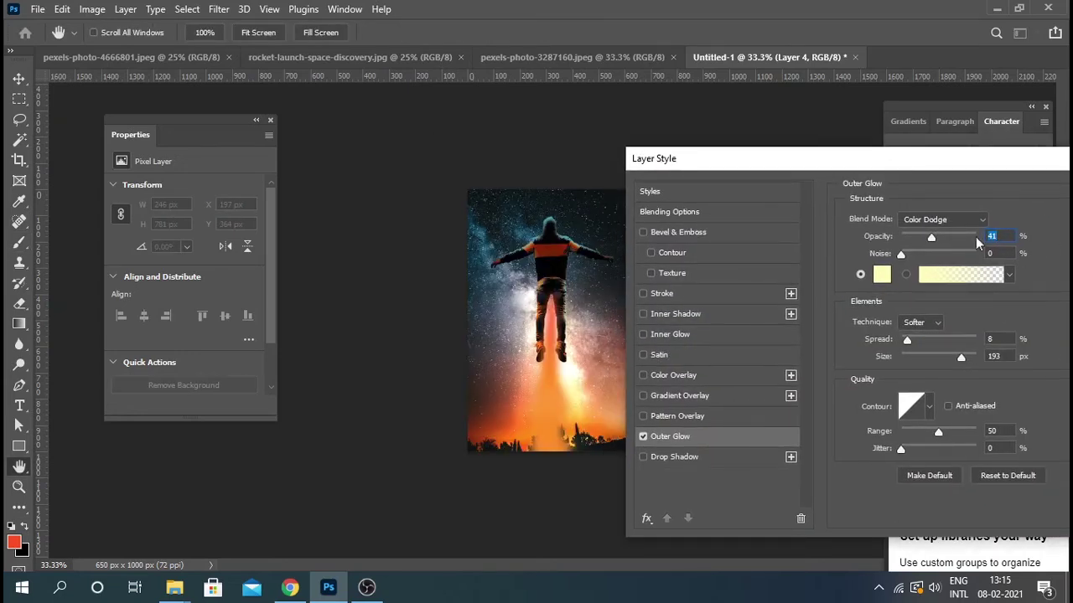
mouse_move(930, 237)
mouse_down()
mouse_move(952, 242)
mouse_move(928, 238)
mouse_move(941, 240)
mouse_up()
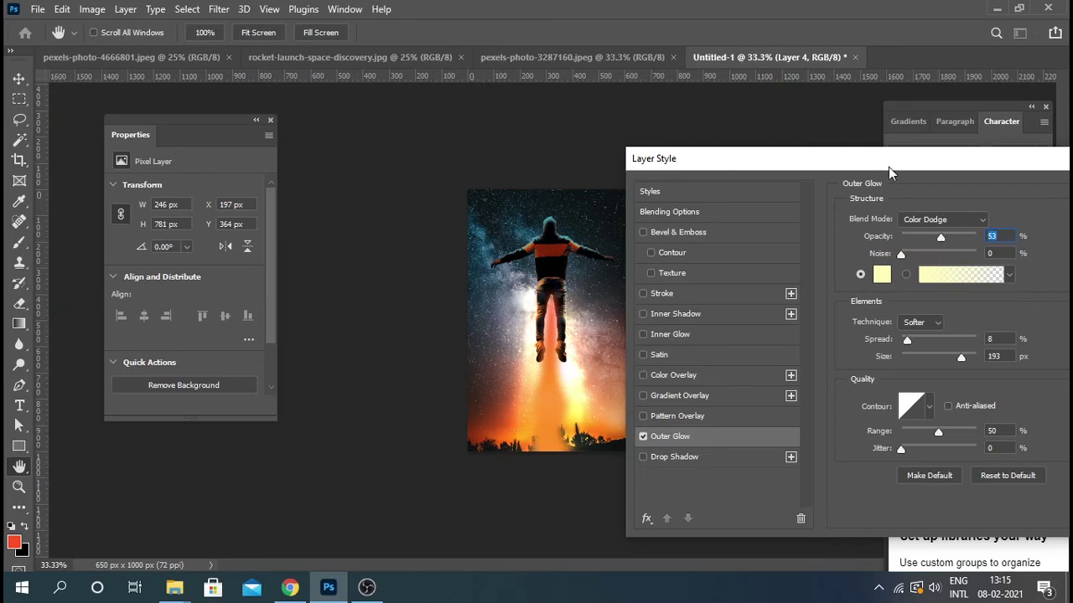
drag(888, 167, 741, 171)
key(Return)
Step: Duplicate the flame to the top of the stack and remove the copy's outer glow
key(ctrl+j)
mouse_move(955, 331)
mouse_down()
mouse_move(982, 293)
mouse_move(1041, 474)
mouse_up()
click(928, 322)
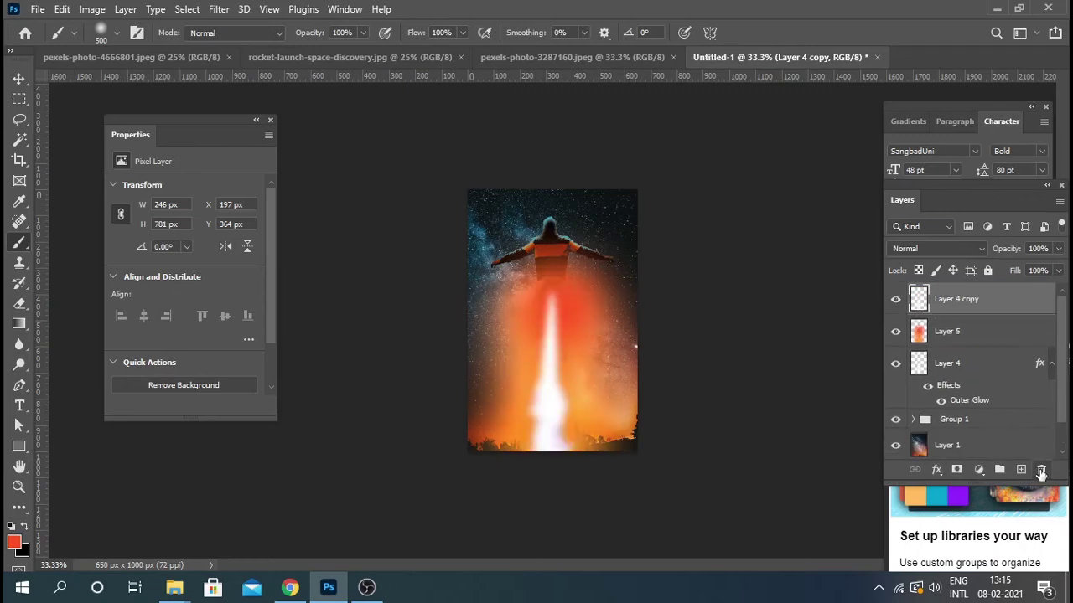
Step: Clip Layer 5, nudge Layer 4 copy up, and duplicate it twice to brighten the core
alt+click(967, 348)
click(960, 310)
key(v)
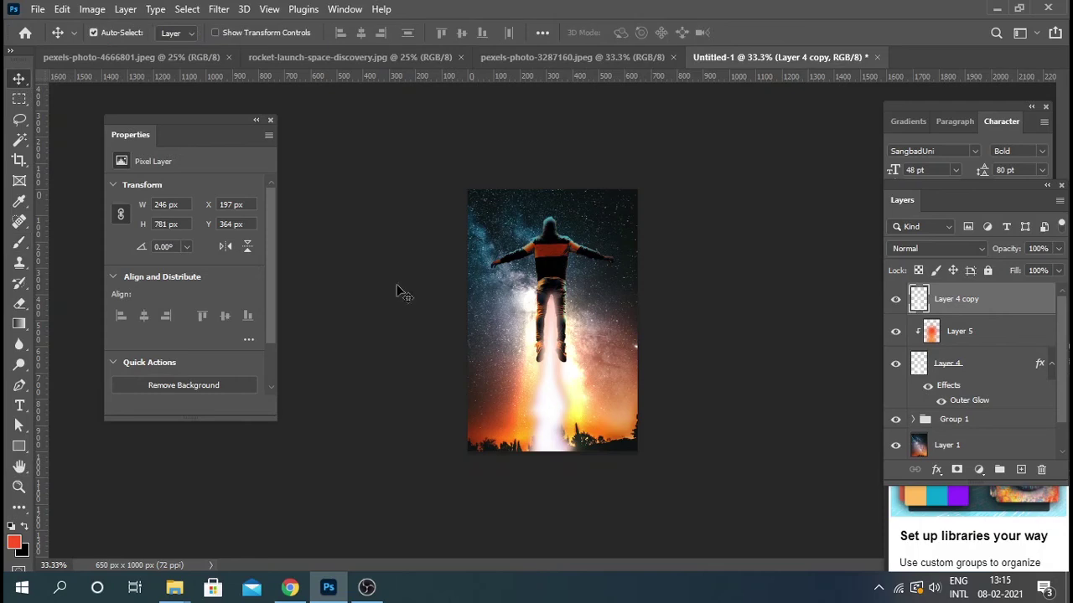
key(shift+Up)
key(shift+Up)
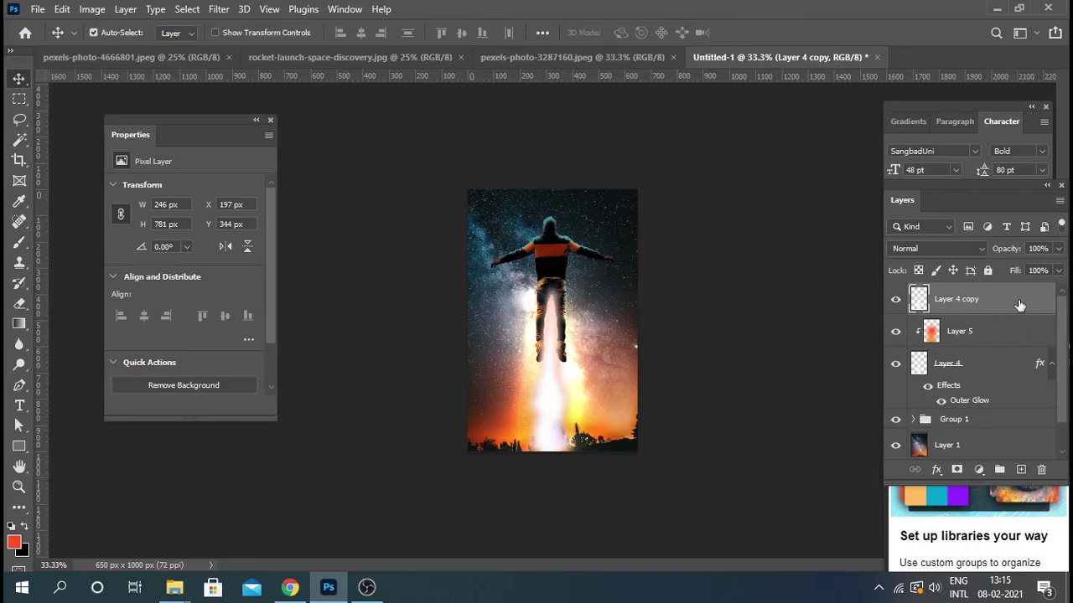
key(ctrl+j)
key(ctrl+j)
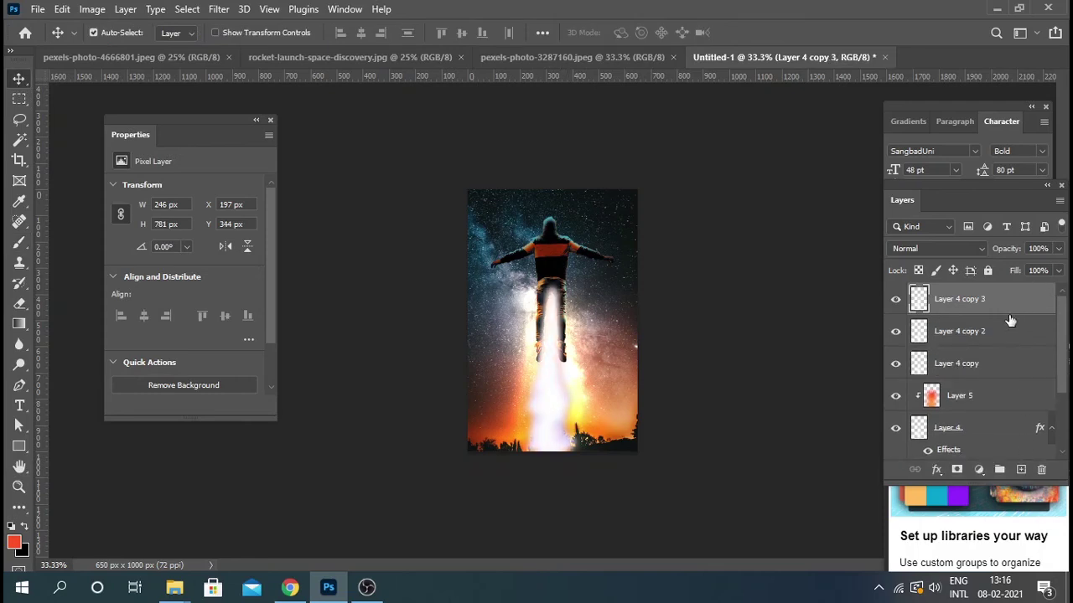
key(ctrl+j)
Step: Merge the stacked flame copies into one layer and adjust its fill
shift+click(985, 397)
right_click(985, 397)
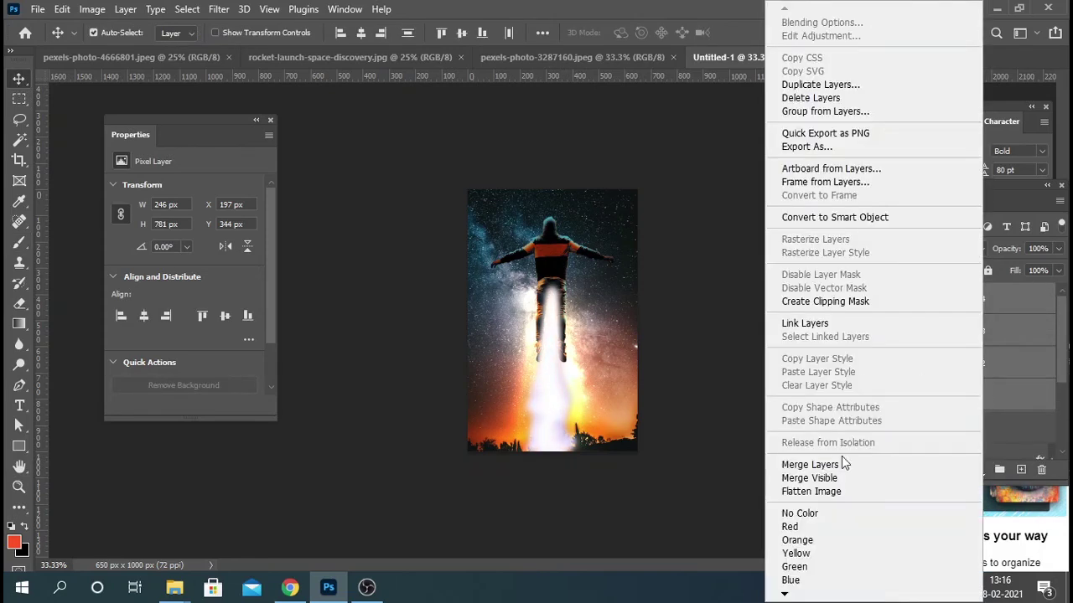
click(809, 462)
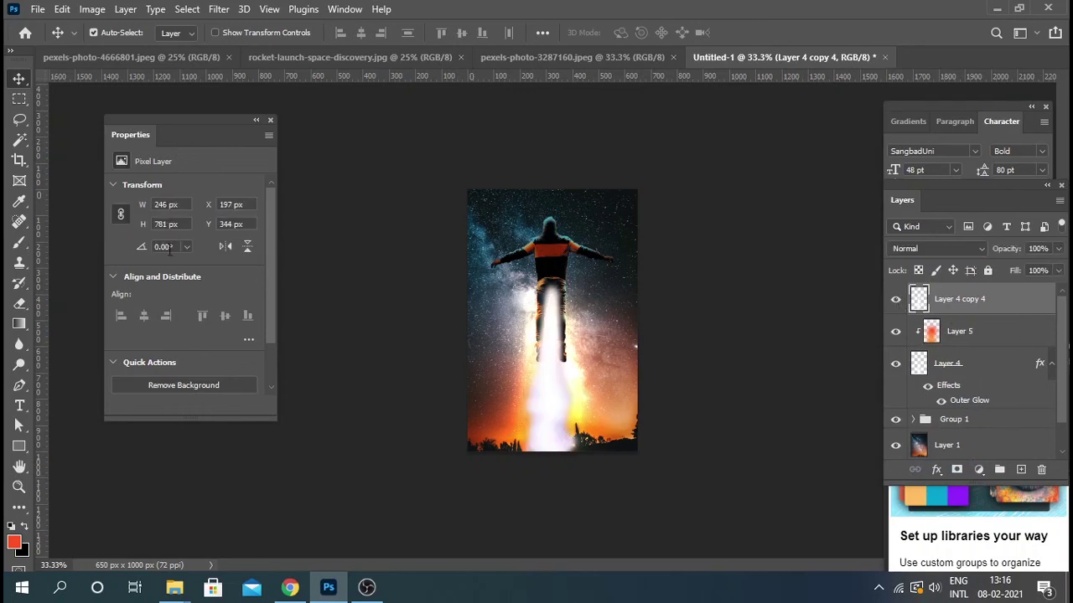
click(1061, 270)
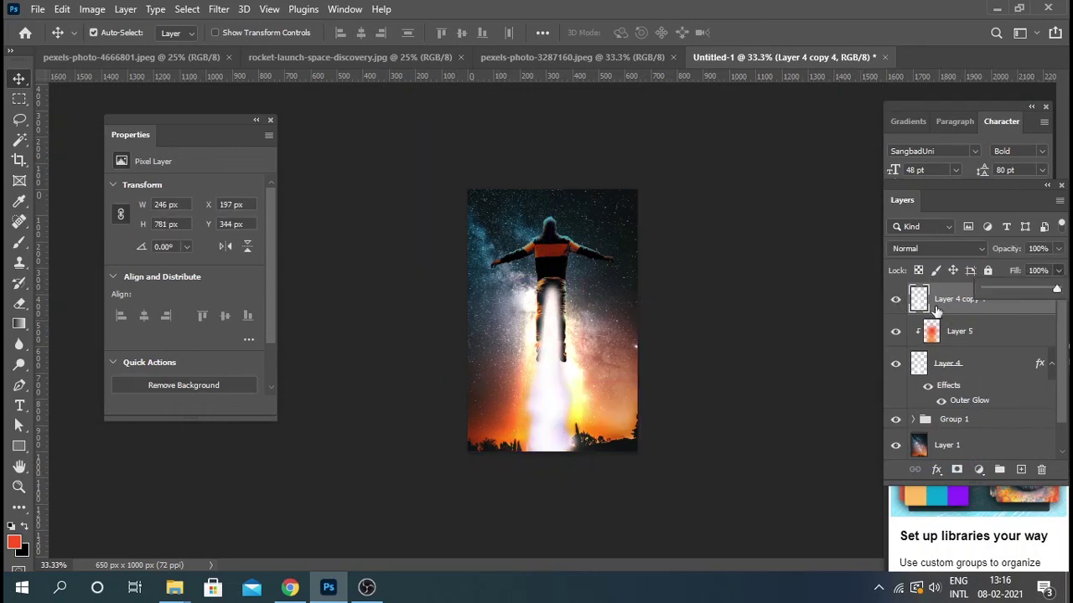
Step: Mask the merged copy, painting black to hide the jet below the figure and fade the lower right
click(956, 469)
key(b)
key(d)
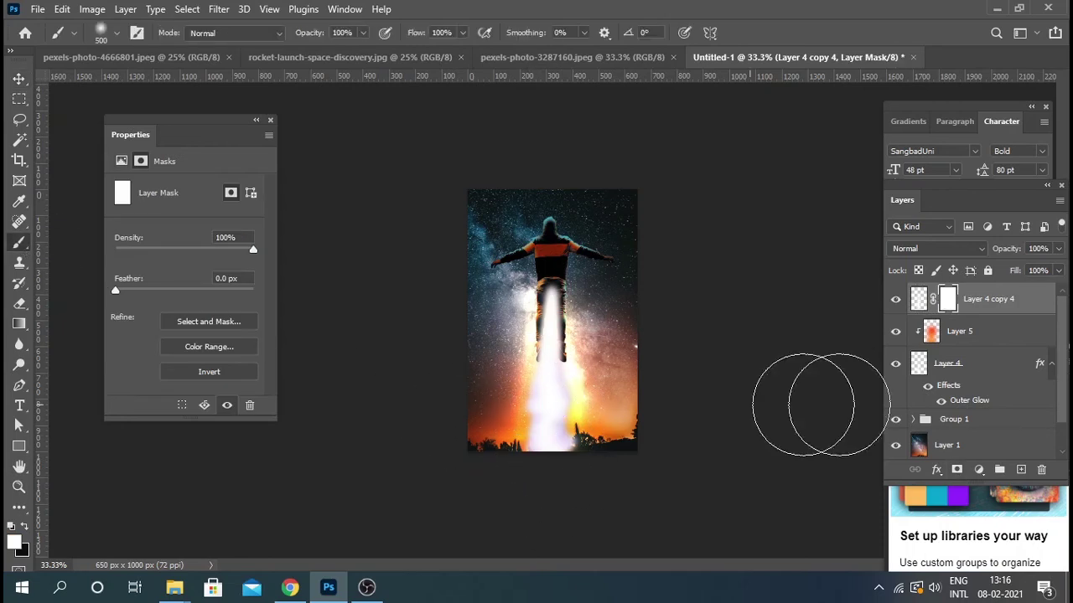
drag(549, 318, 514, 383)
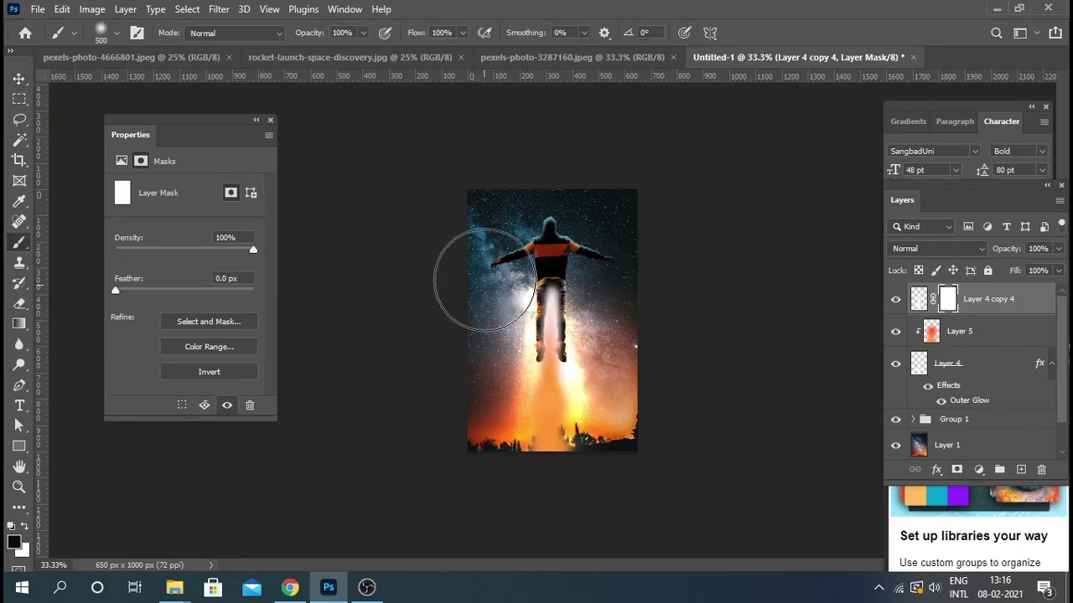
mouse_move(545, 491)
mouse_down()
mouse_move(624, 365)
mouse_move(532, 430)
mouse_up()
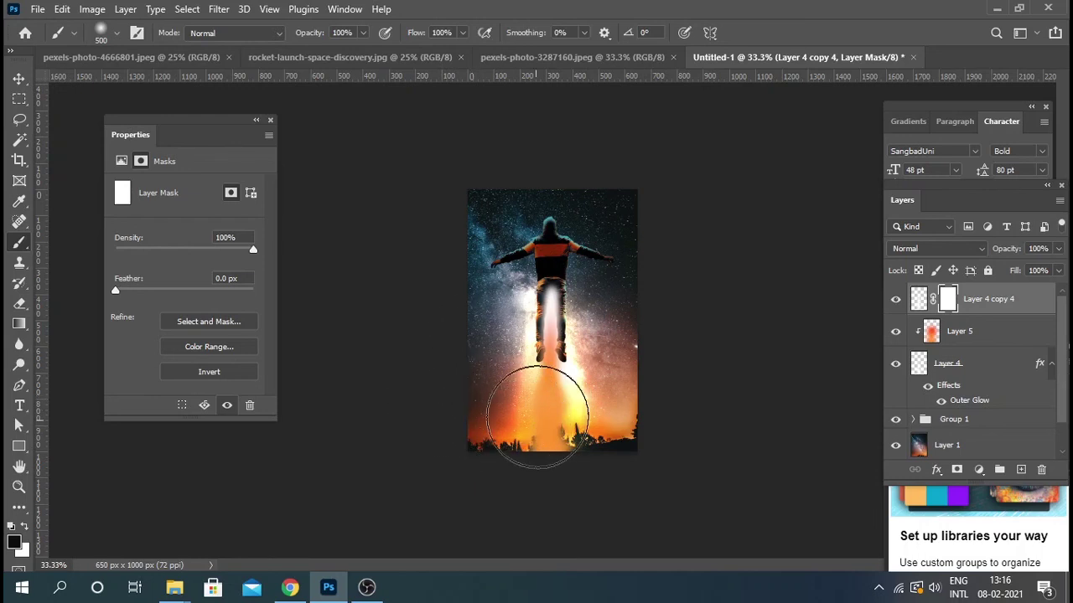
Step: Merge the core into Layer 6 and duplicate it as Layer 6 copy
click(1022, 473)
shift+click(1002, 335)
right_click(1002, 335)
click(838, 467)
drag(964, 299, 1022, 473)
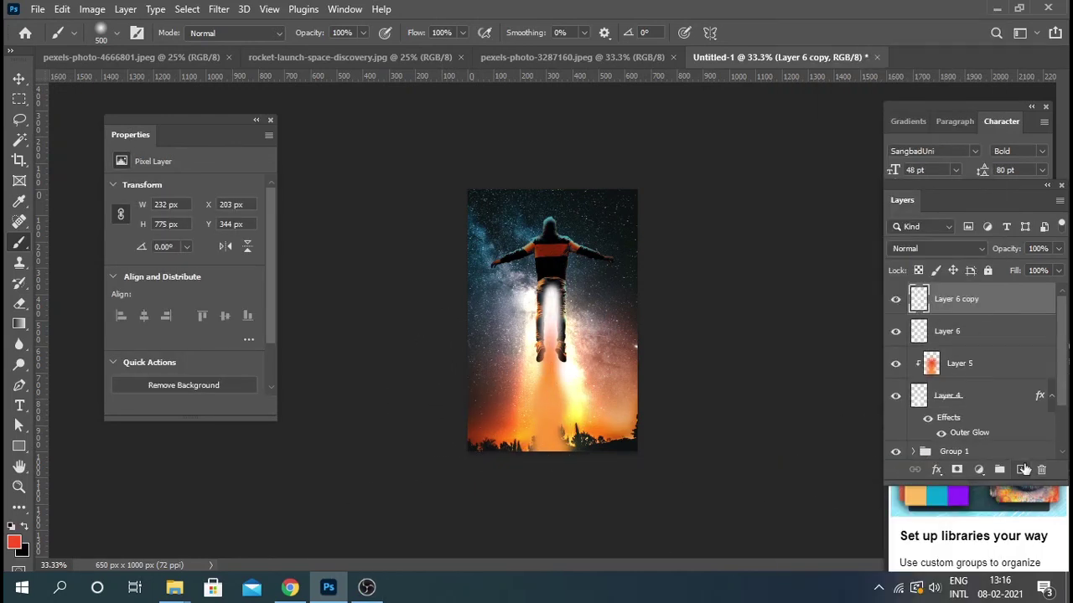
Step: Merge Layer 6 into Layer 6 copy, lock its transparency, and paint the core light yellow
right_click(999, 335)
click(851, 462)
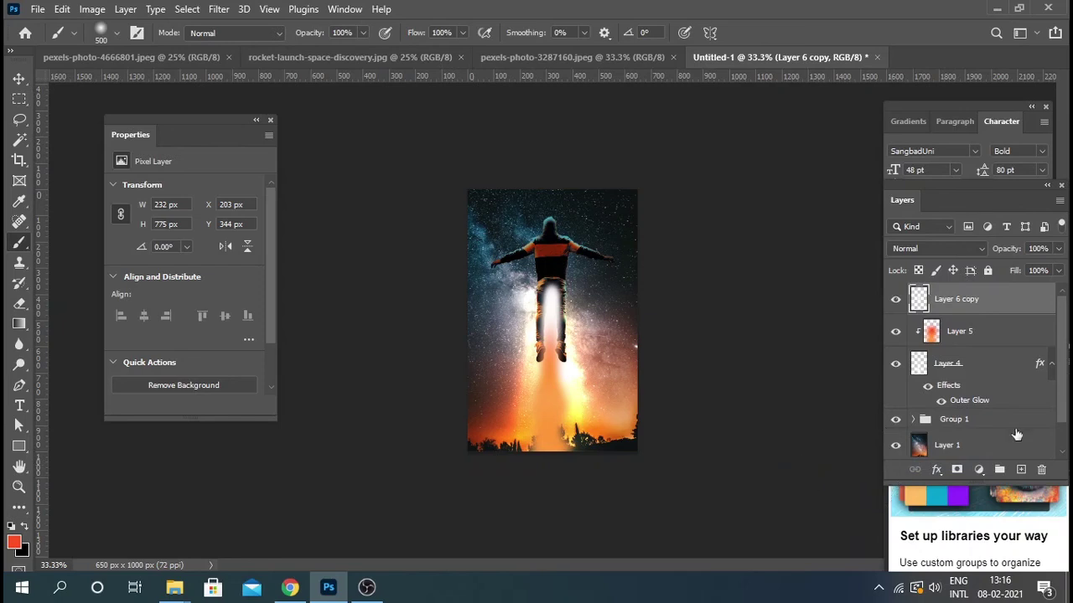
click(15, 543)
click(586, 412)
click(1024, 222)
click(918, 270)
drag(553, 285, 553, 335)
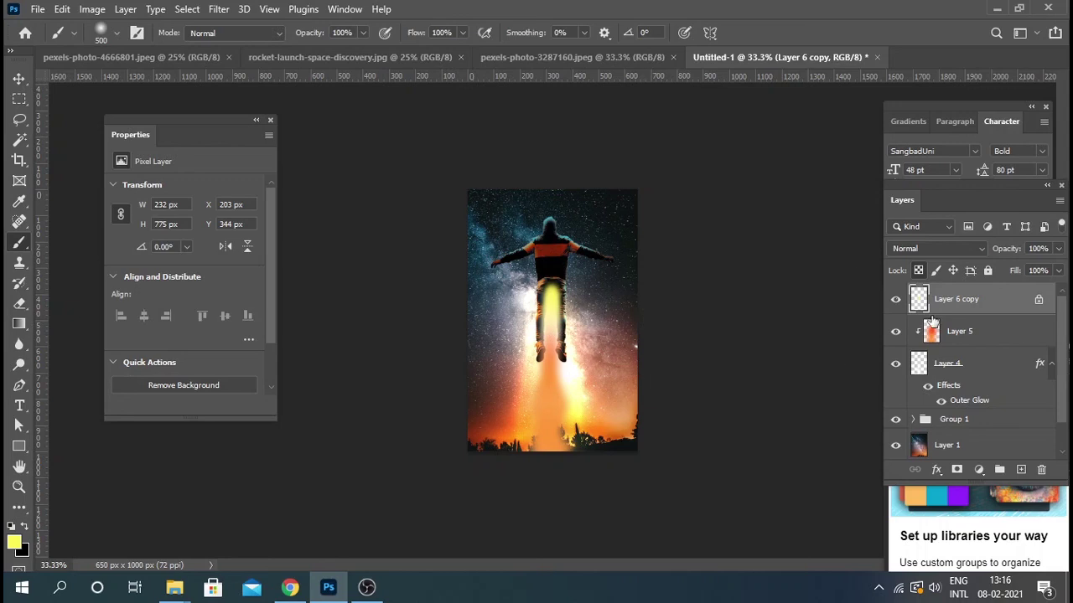
Step: Warp the yellow core's top inward and lower its fill slightly
key(ctrl+t)
right_click(579, 318)
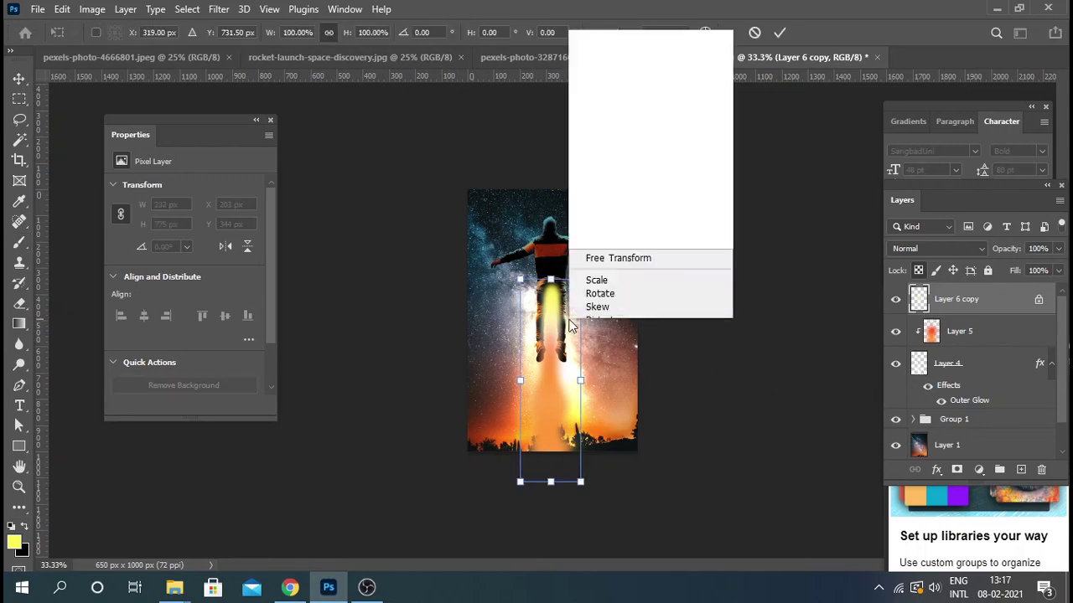
click(603, 136)
drag(577, 288, 567, 306)
key(Return)
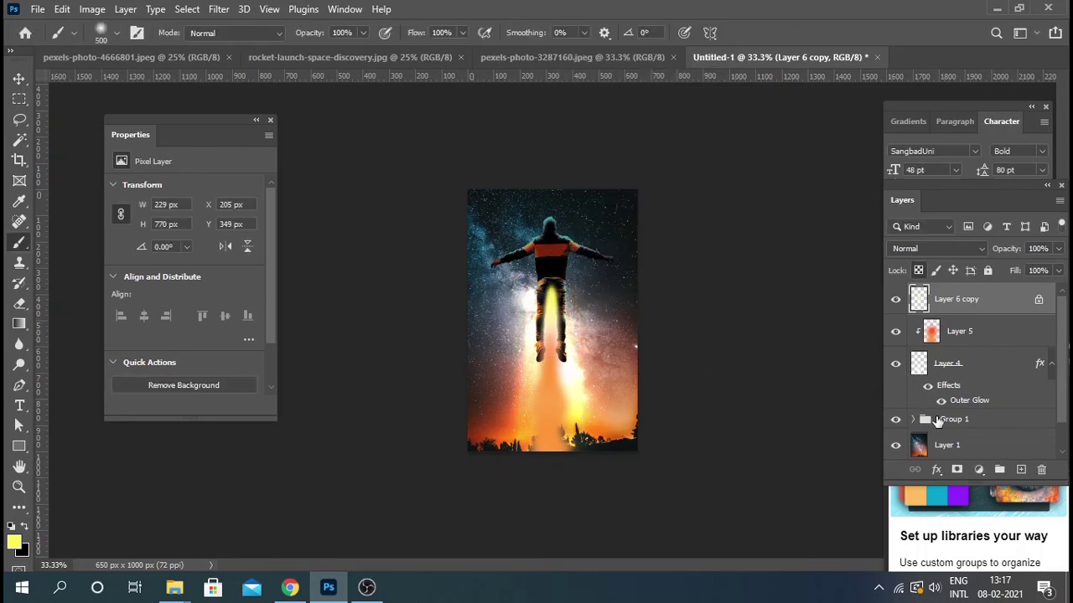
drag(1058, 277, 1044, 288)
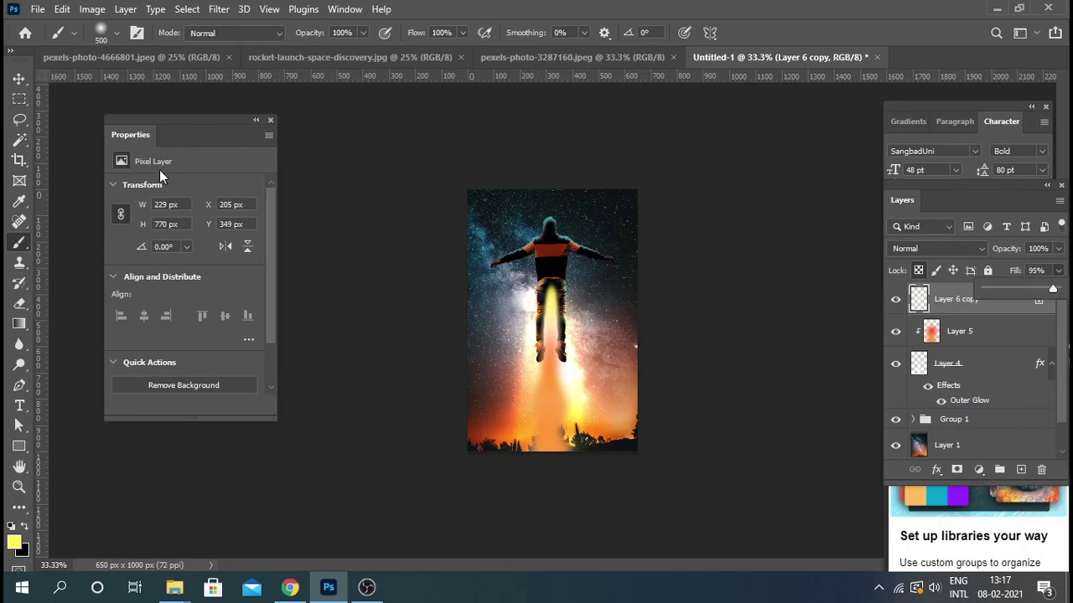
key(v)
click(697, 364)
Step: Apply Levels to the starry Layer 1: midtones 0.89, white point 244, raised black point
click(630, 300)
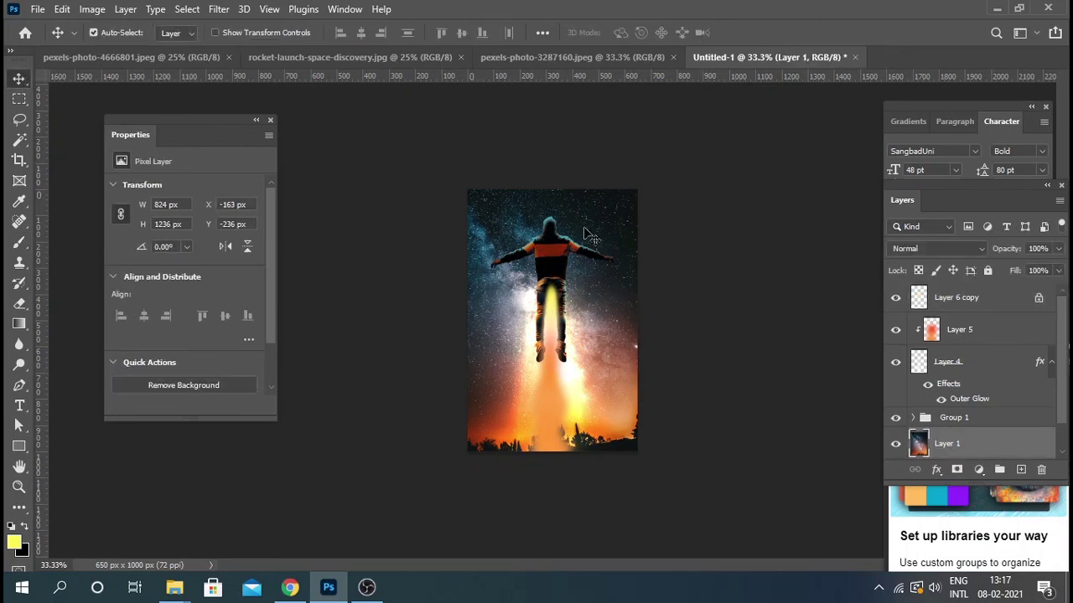
click(92, 9)
click(268, 65)
mouse_move(949, 289)
mouse_down()
mouse_move(930, 290)
mouse_move(946, 290)
mouse_up()
mouse_move(854, 292)
mouse_down()
mouse_move(830, 295)
mouse_move(857, 295)
mouse_up()
drag(946, 289, 941, 290)
drag(748, 288, 753, 286)
click(1013, 143)
key(v)
key(ctrl+plus)
key(ctrl+minus)
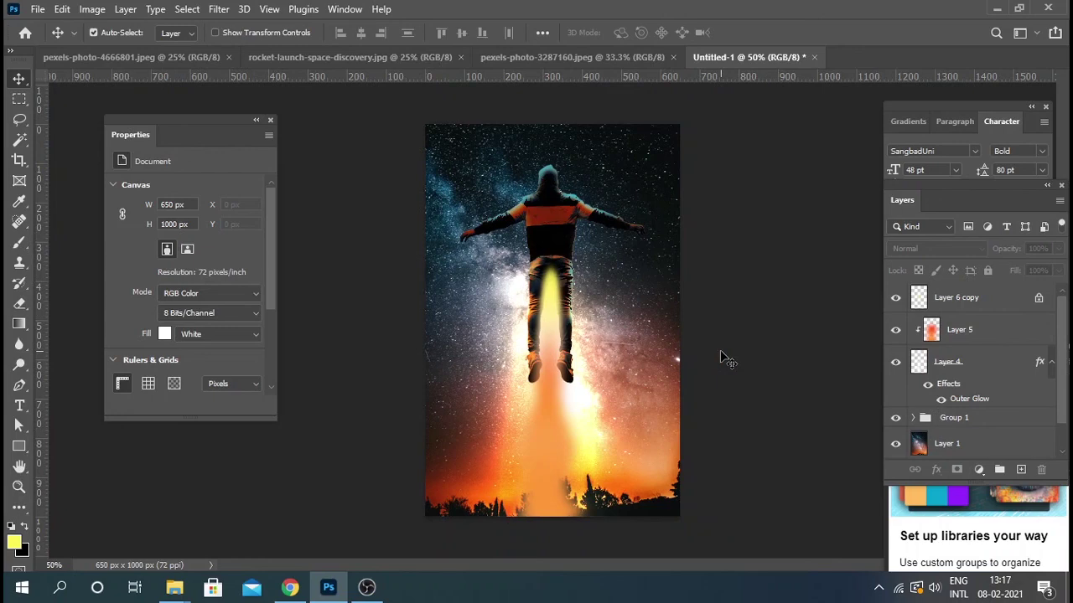